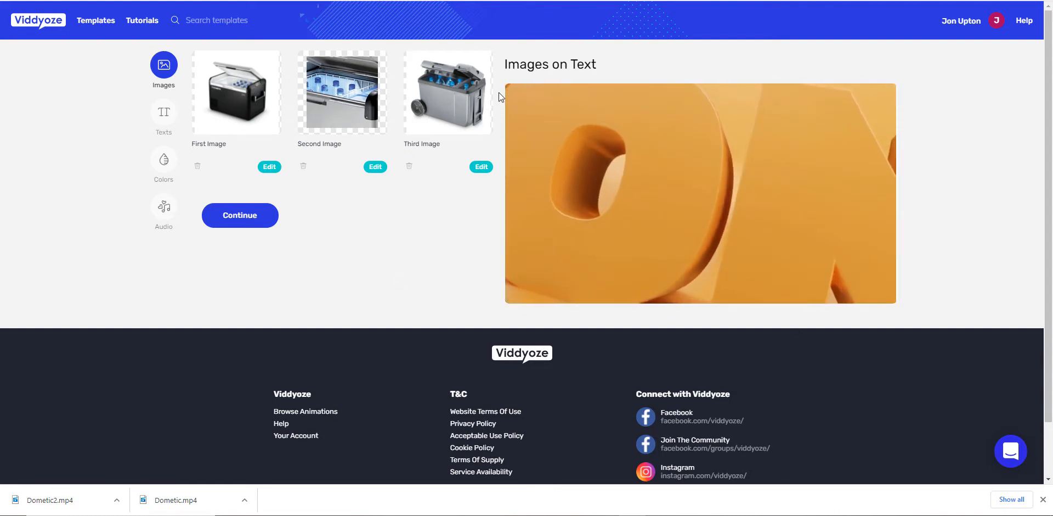
Step: Examine the Images on Text template's title text and its three colour settings
{"action": "left_click", "coordinate": [161, 113]}
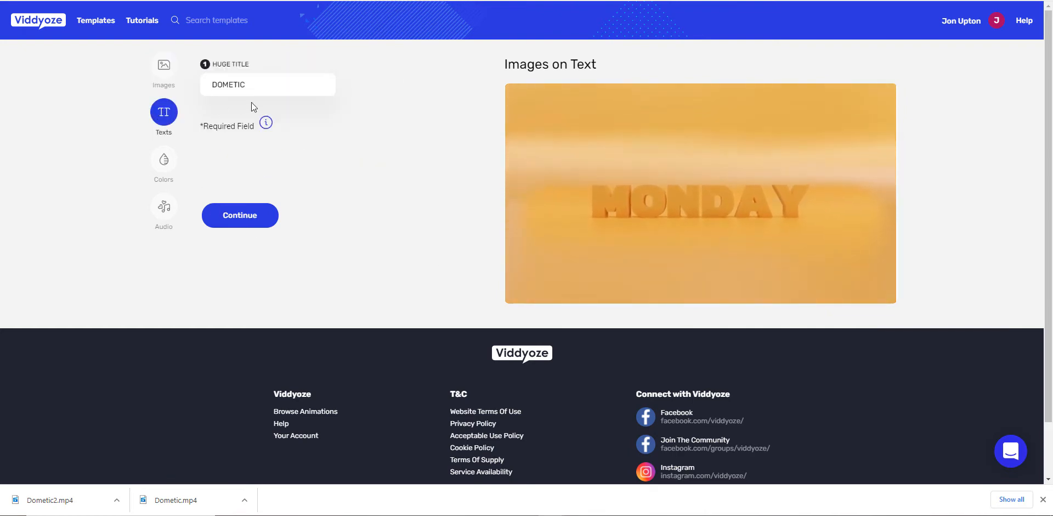
{"action": "left_click", "coordinate": [266, 90]}
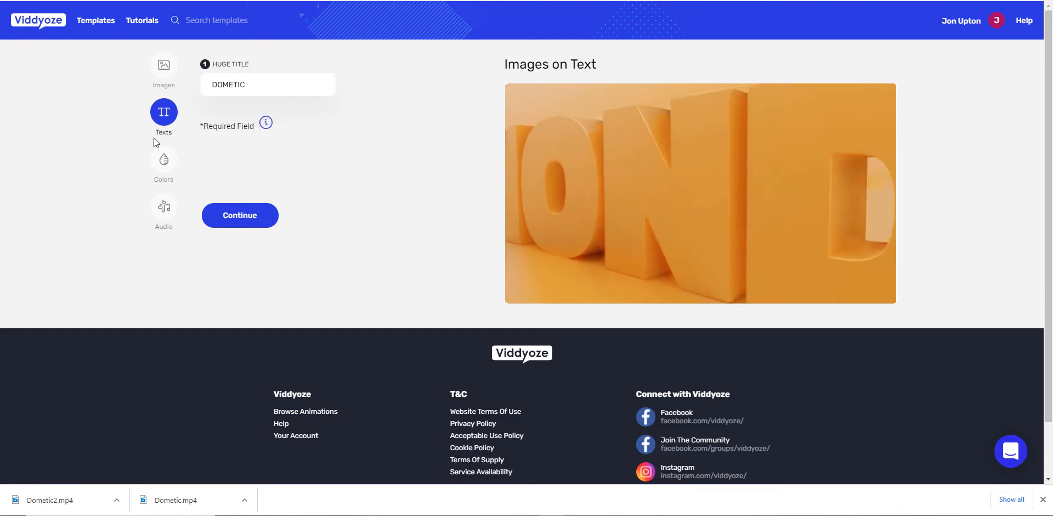
{"action": "left_click", "coordinate": [162, 163]}
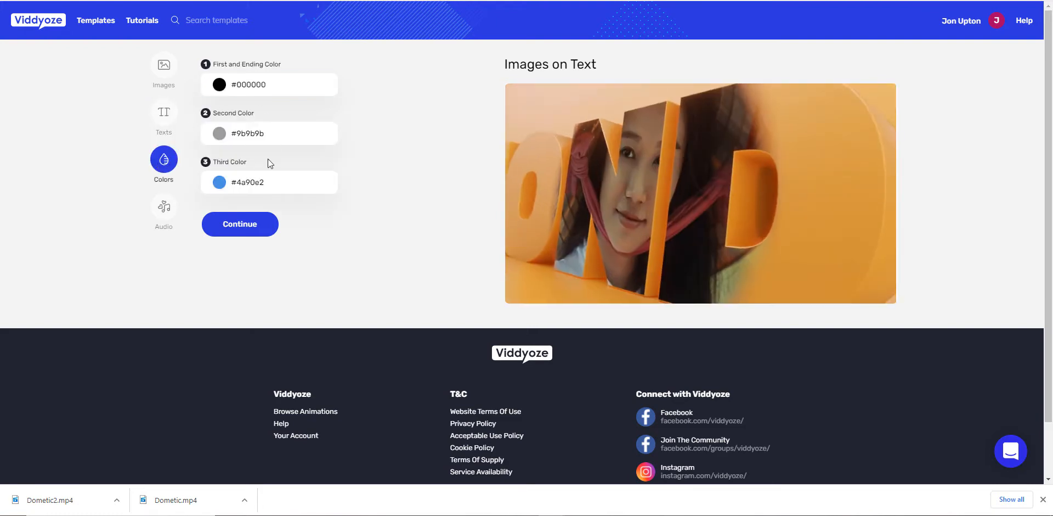
{"action": "left_click", "coordinate": [270, 174]}
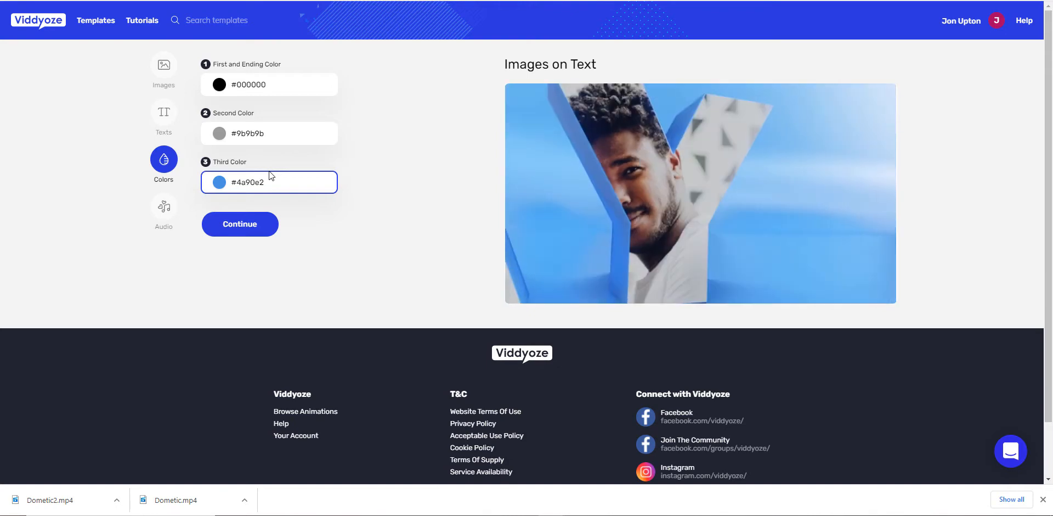
Step: Listen to the template's default audio track in its audio settings and stop the playback
{"action": "left_click", "coordinate": [166, 212]}
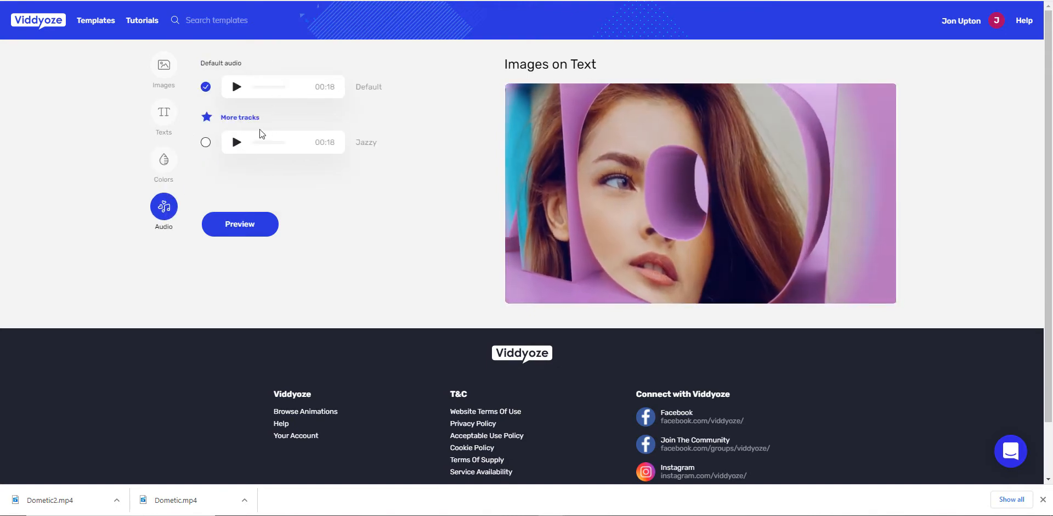
{"action": "left_click", "coordinate": [235, 88]}
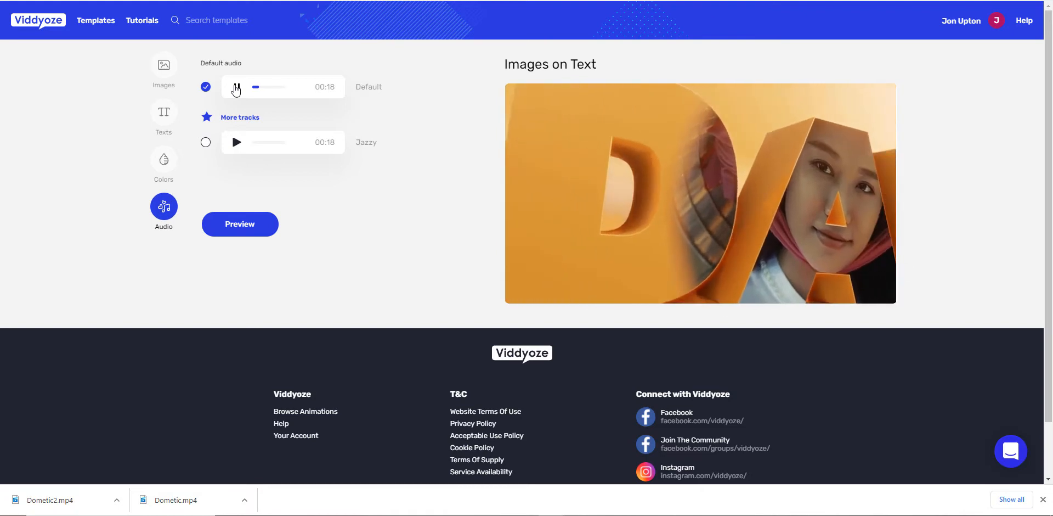
{"action": "left_click", "coordinate": [236, 88]}
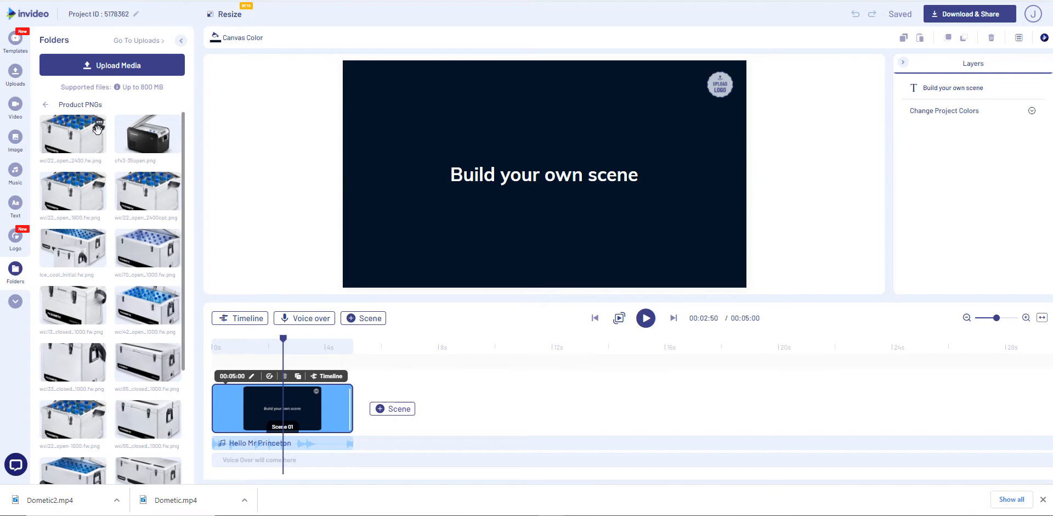
Step: Upload Dometic2.mp4 to the Product PNGs folder and add the full video to the scene
{"action": "left_click", "coordinate": [134, 66]}
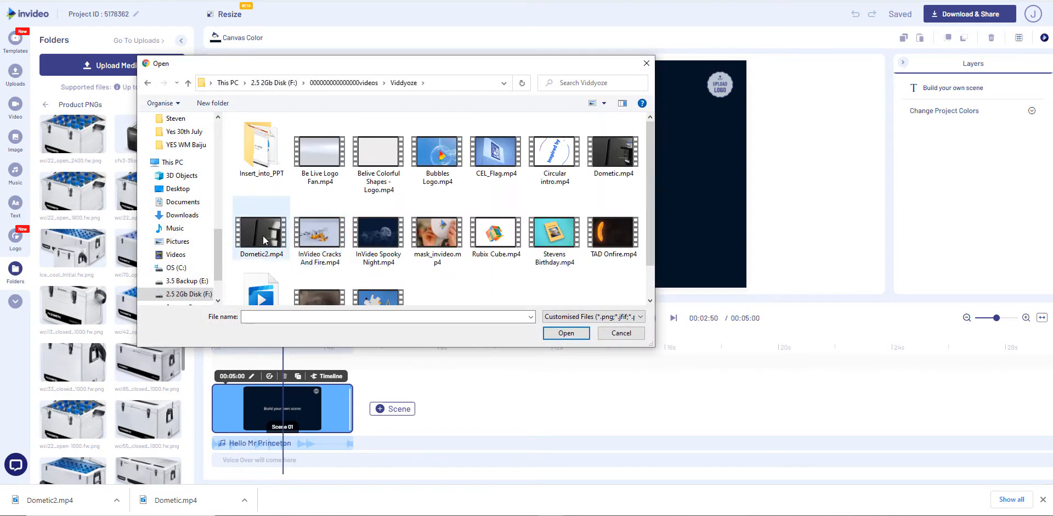
{"action": "double_click", "coordinate": [263, 235]}
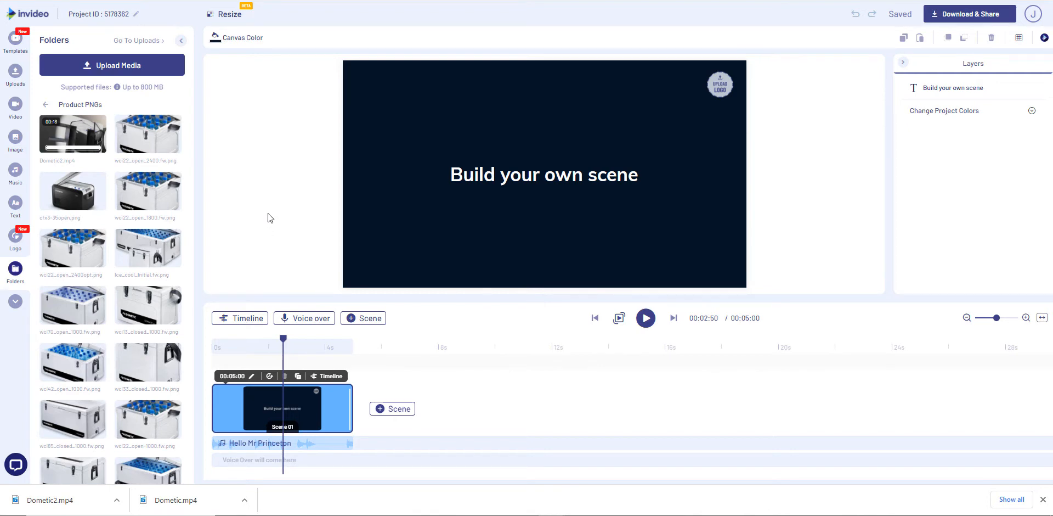
{"action": "mouse_move", "coordinate": [87, 146]}
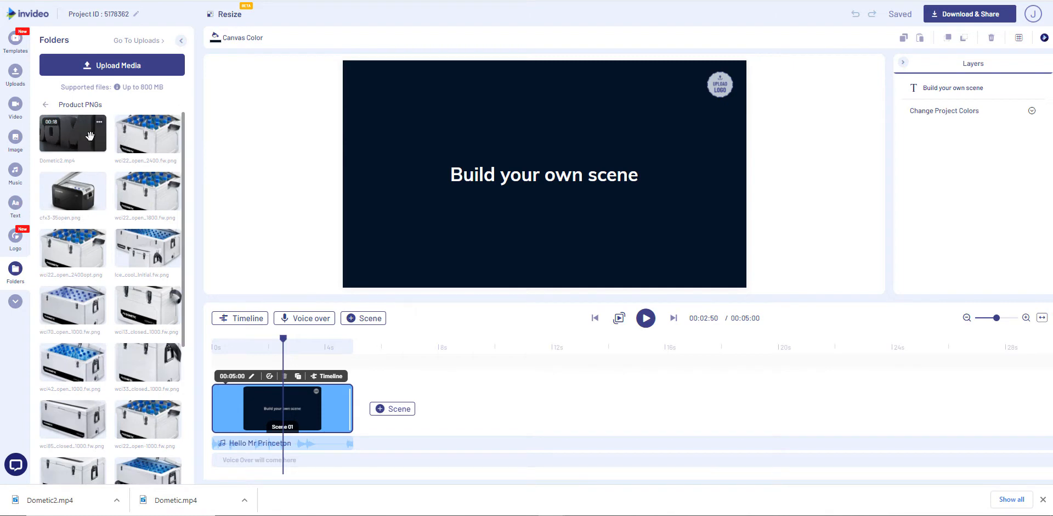
{"action": "left_click_drag", "start_coordinate": [90, 135], "coordinate": [394, 156]}
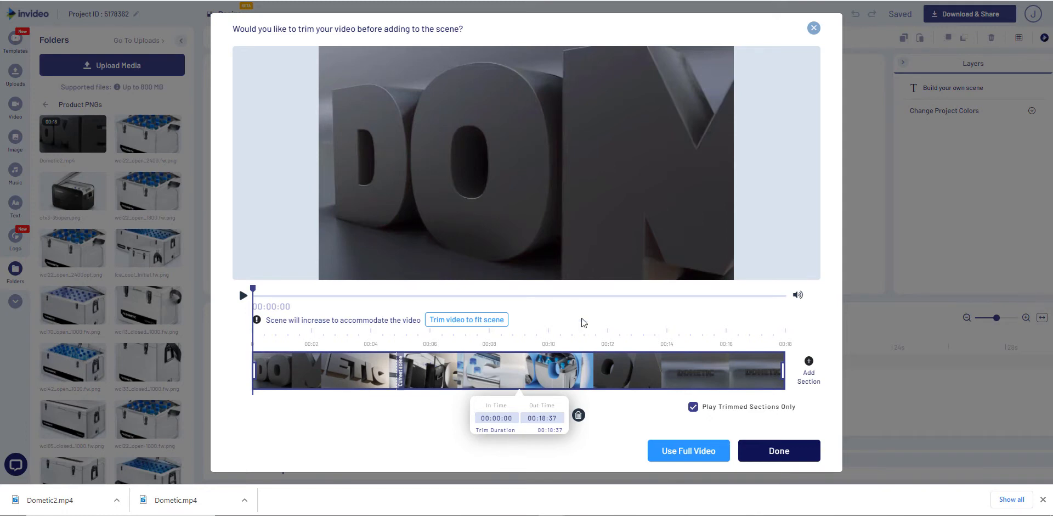
{"action": "left_click", "coordinate": [684, 452]}
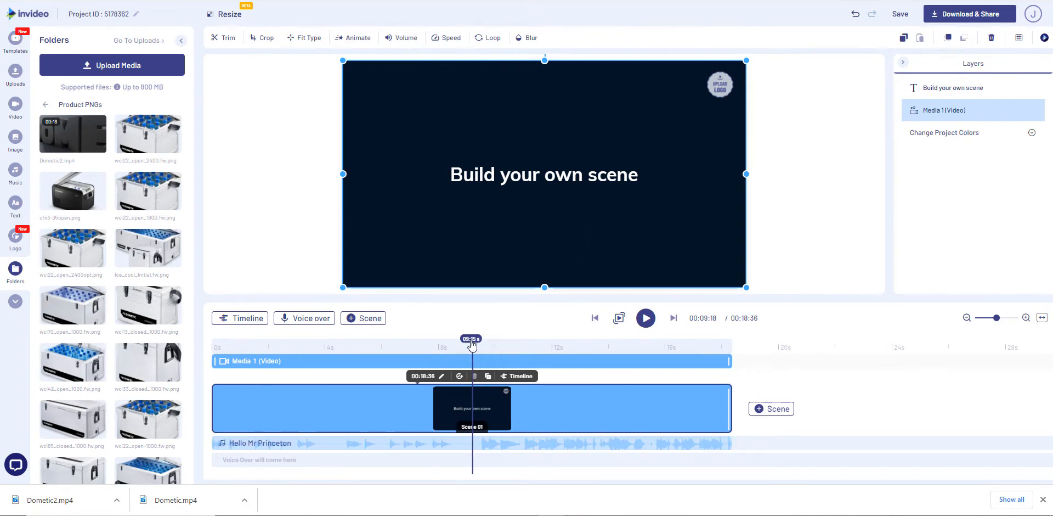
Step: Preview the scene from its beginning for a few seconds, then pause it
{"action": "left_click_drag", "start_coordinate": [472, 338], "coordinate": [213, 341]}
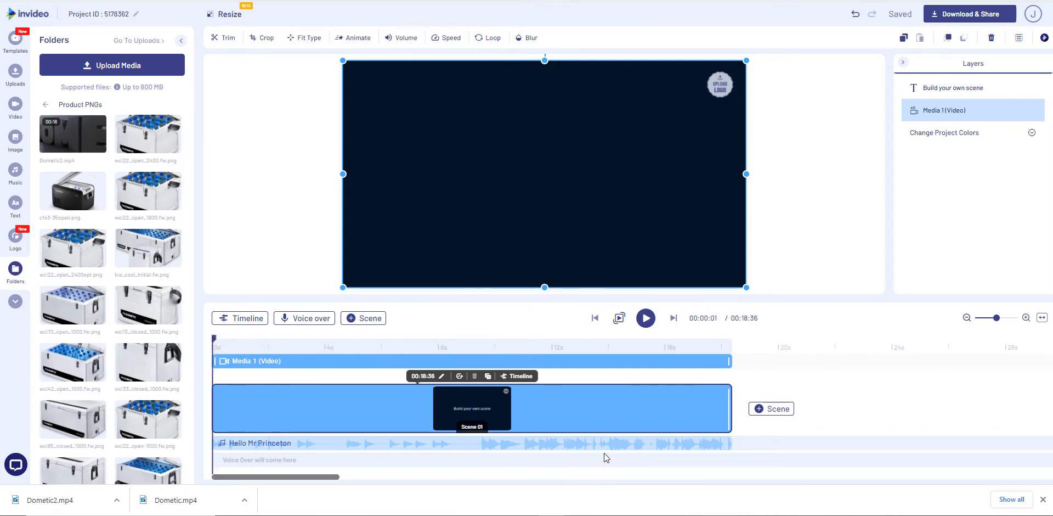
{"action": "left_click", "coordinate": [647, 323]}
{"action": "left_click", "coordinate": [649, 324]}
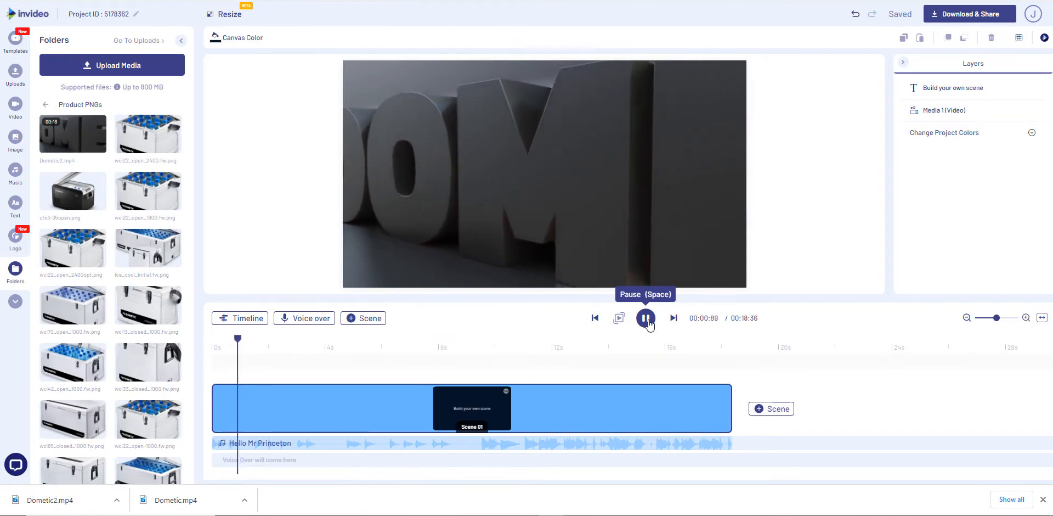
{"action": "left_click", "coordinate": [647, 321]}
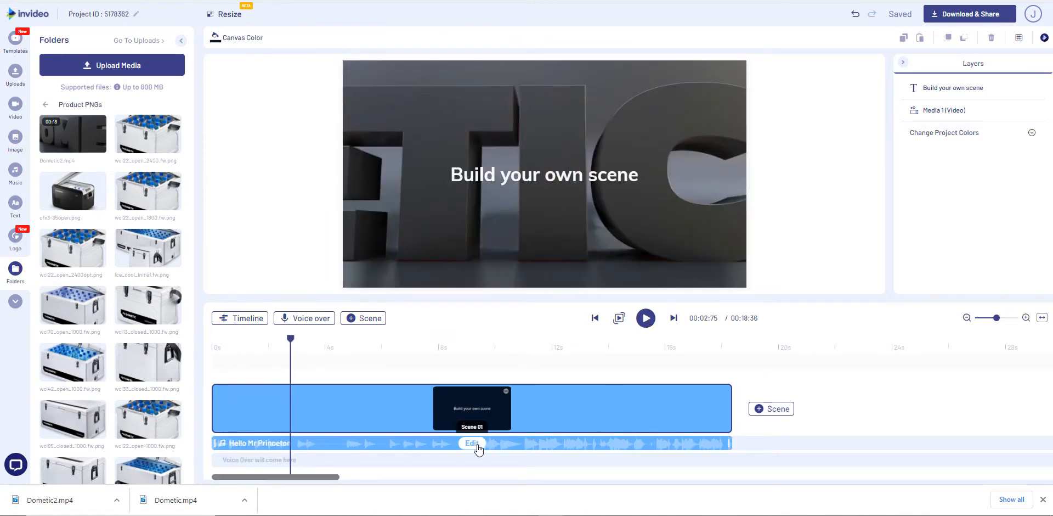
Step: Delete the Hello Mr Princeton background music and play the scene again from the start
{"action": "left_click", "coordinate": [473, 444]}
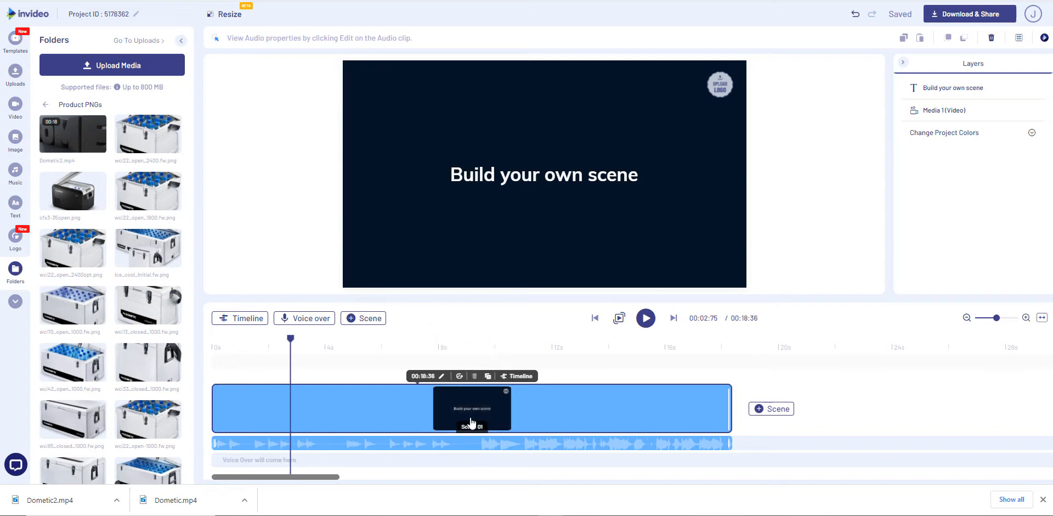
{"action": "left_click", "coordinate": [471, 444]}
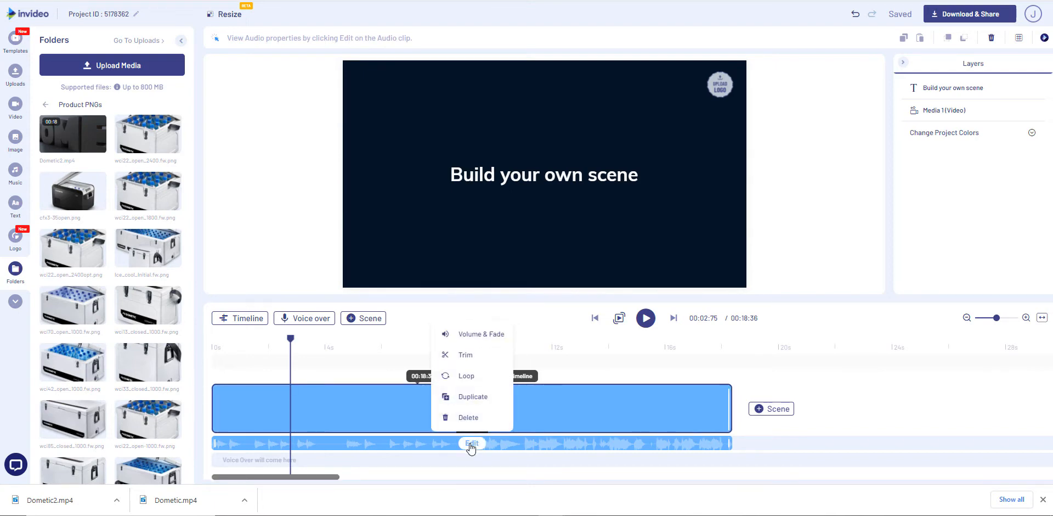
{"action": "left_click", "coordinate": [470, 418]}
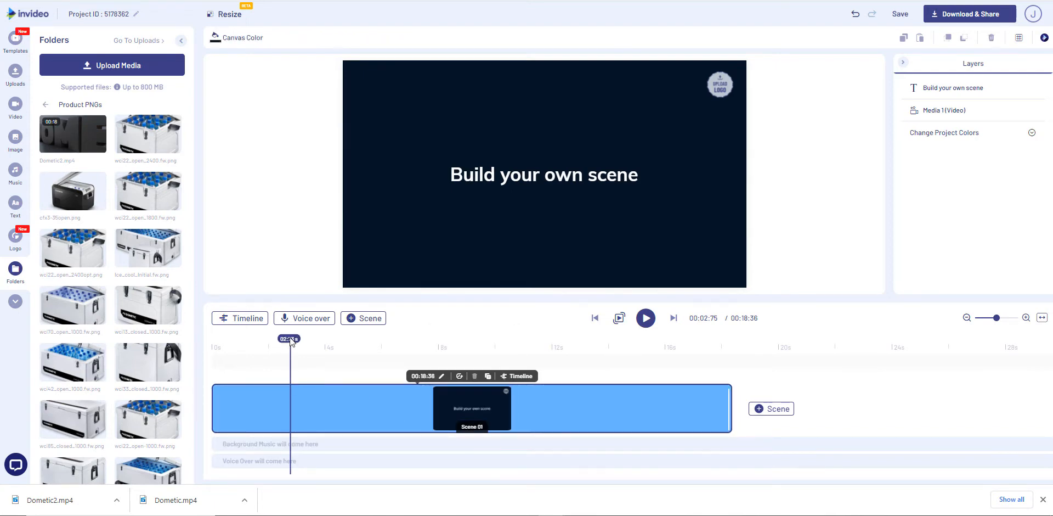
{"action": "left_click", "coordinate": [213, 347]}
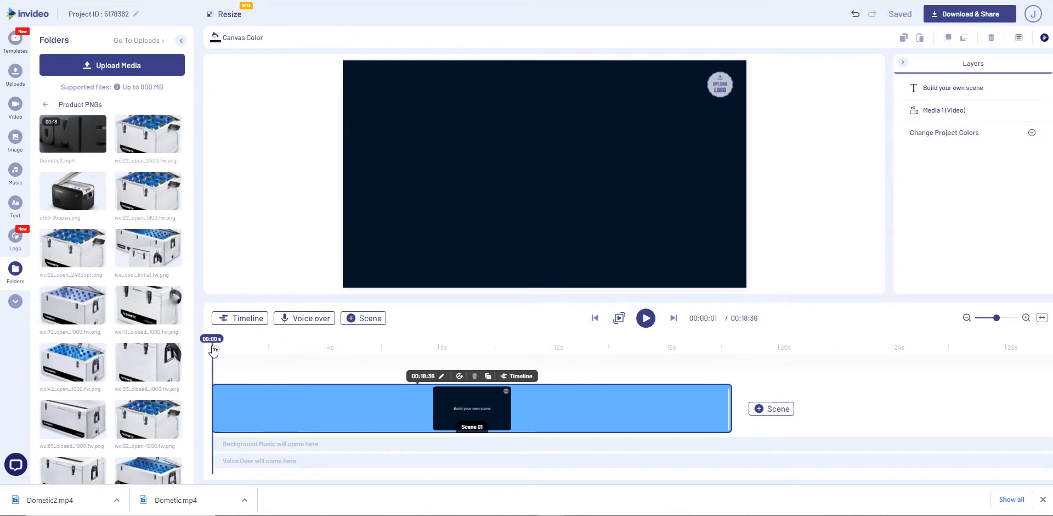
{"action": "left_click", "coordinate": [642, 320]}
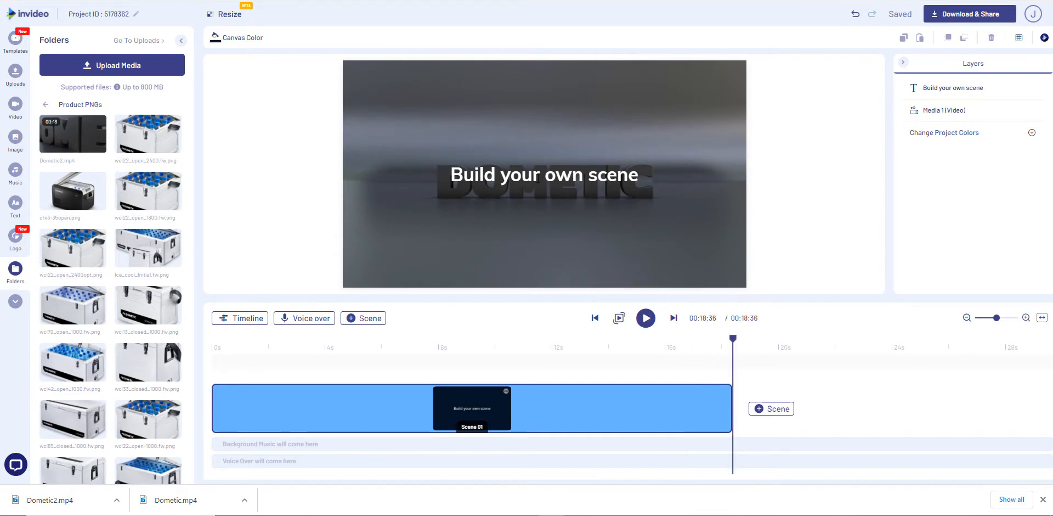
Step: Delete the "Build your own scene" text and the upload-logo placeholder, and bring up the video's closing frame
{"action": "left_click", "coordinate": [535, 177]}
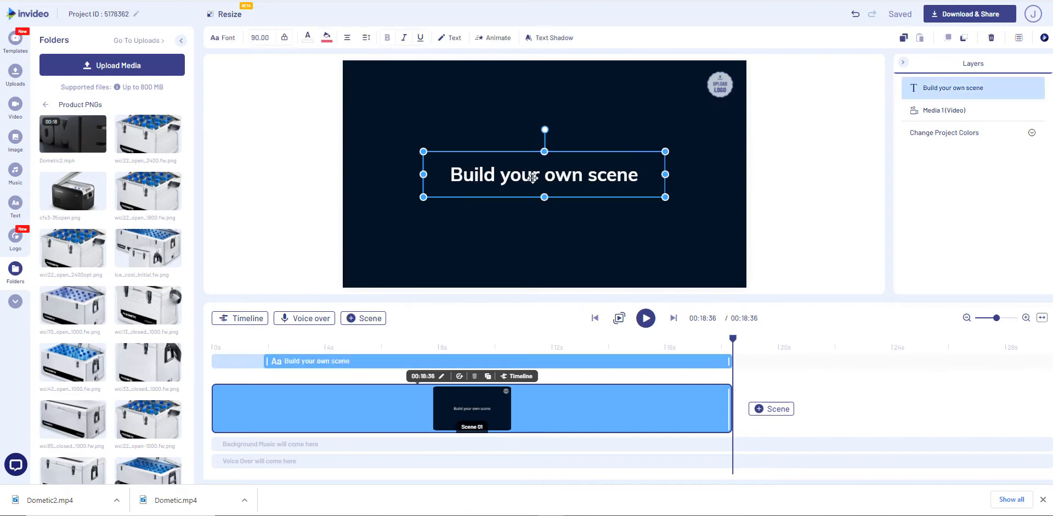
{"action": "key", "text": "Delete"}
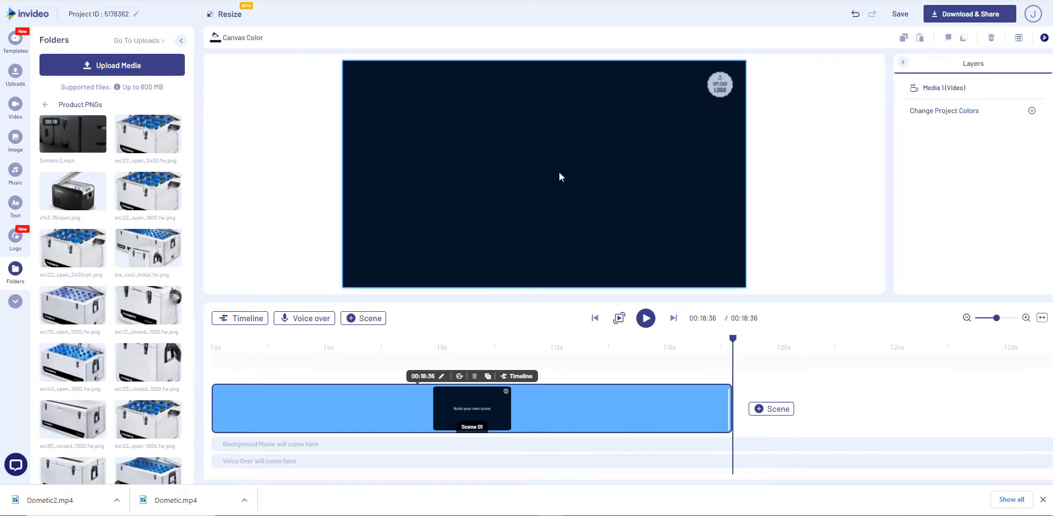
{"action": "mouse_move", "coordinate": [725, 97]}
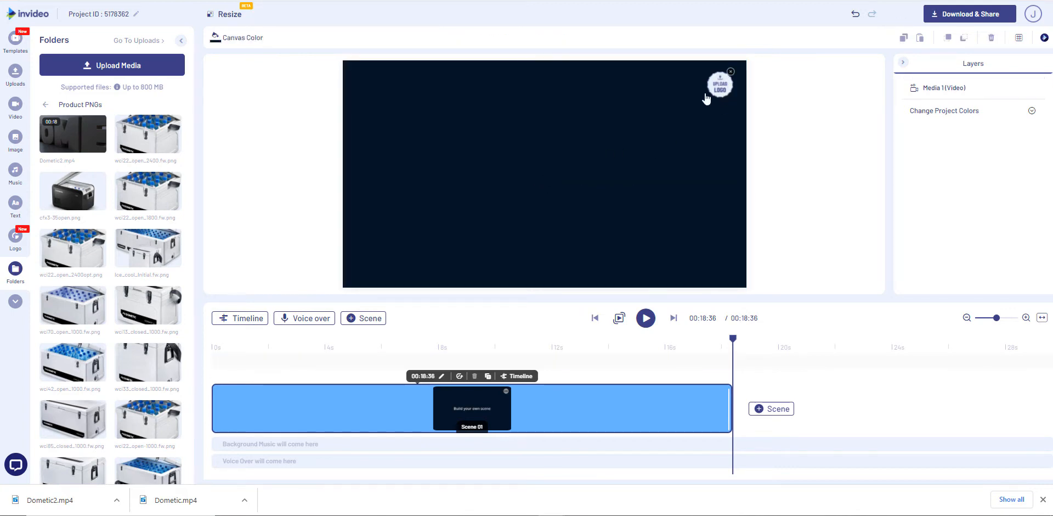
{"action": "left_click", "coordinate": [731, 72]}
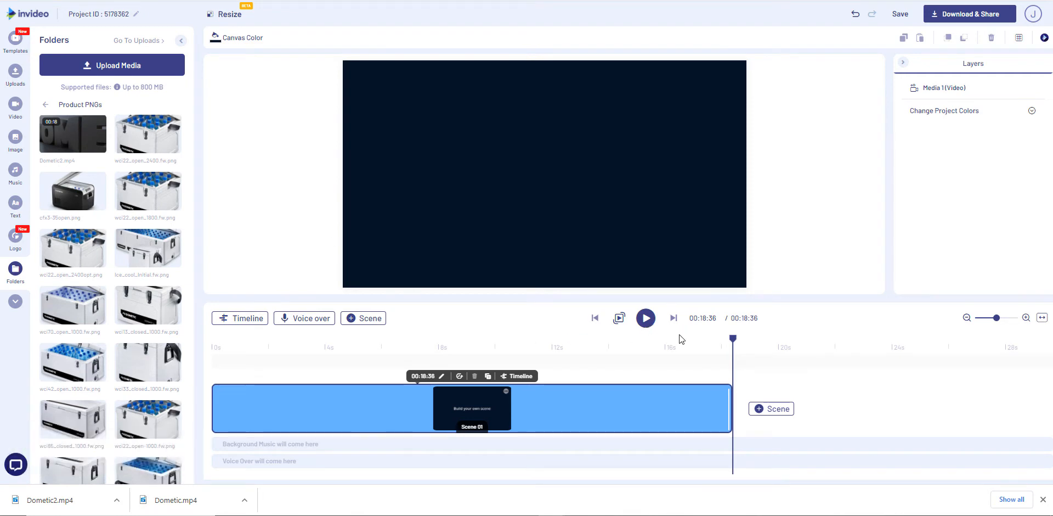
{"action": "left_click_drag", "start_coordinate": [735, 344], "coordinate": [705, 396]}
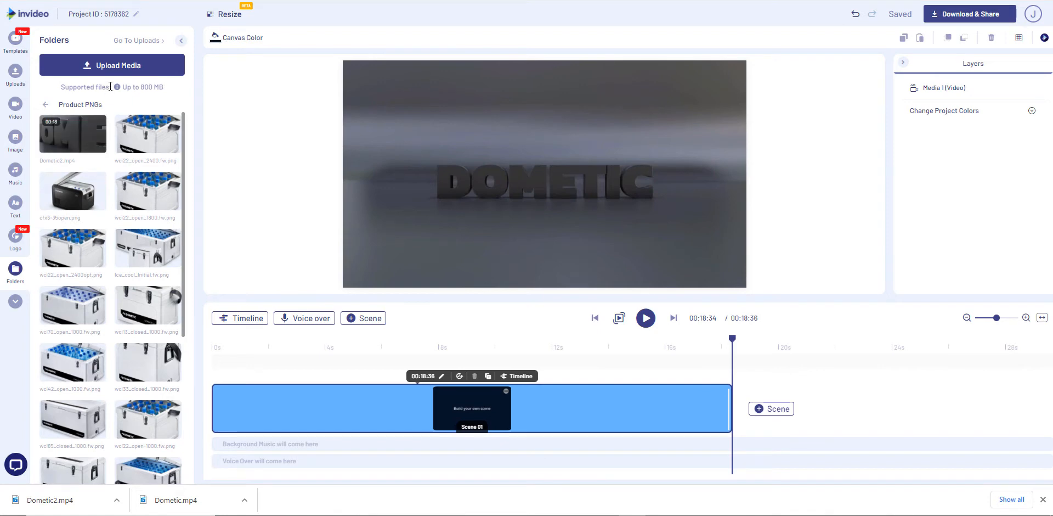
Step: Upload Dometic Logo White on Black.png from the Dometic folder on the F: drive to the Product PNGs folder
{"action": "left_click", "coordinate": [112, 65]}
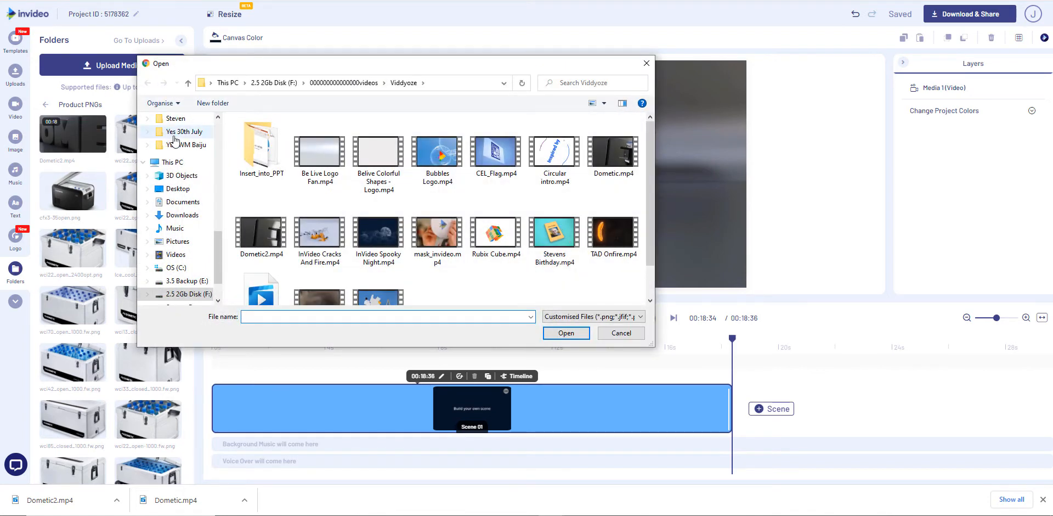
{"action": "left_click", "coordinate": [273, 82]}
{"action": "scroll", "coordinate": [298, 195], "scroll_direction": "down", "scroll_amount": 5}
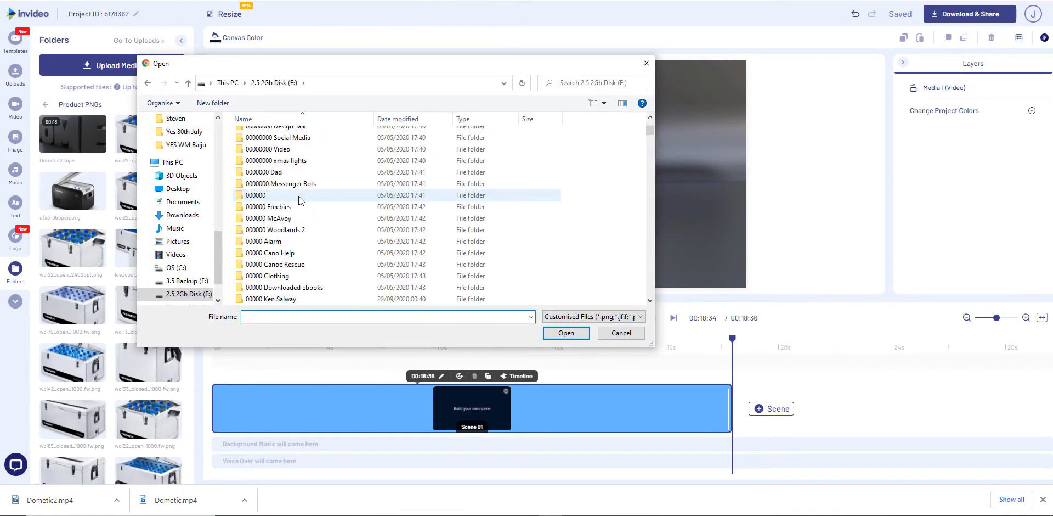
{"action": "scroll", "coordinate": [298, 196], "scroll_direction": "down", "scroll_amount": 10}
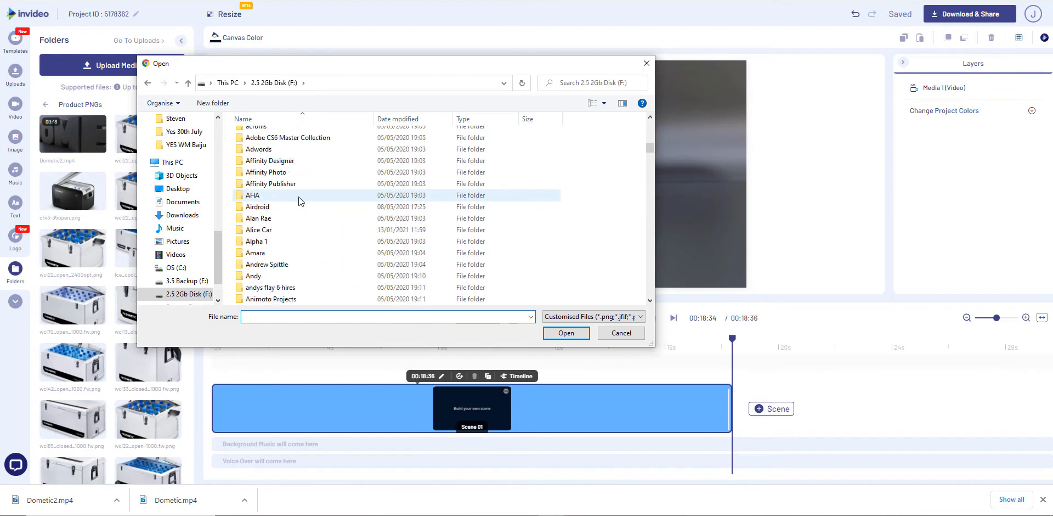
{"action": "scroll", "coordinate": [299, 196], "scroll_direction": "down", "scroll_amount": 10}
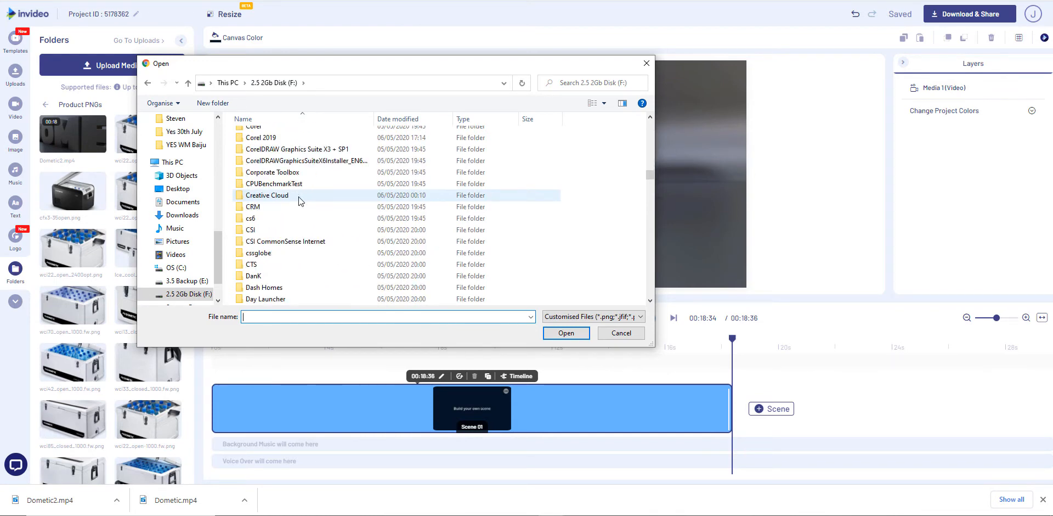
{"action": "scroll", "coordinate": [298, 196], "scroll_direction": "down", "scroll_amount": 1}
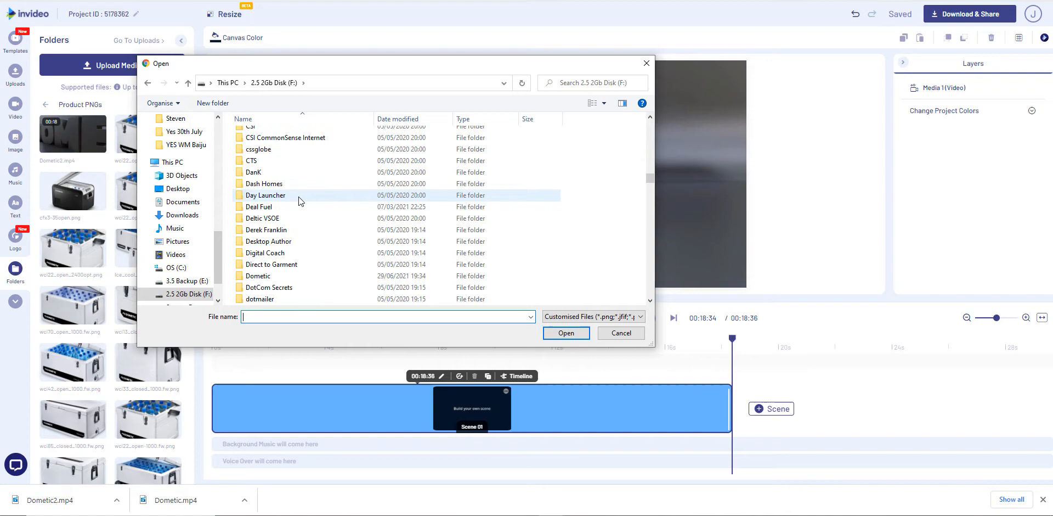
{"action": "double_click", "coordinate": [257, 276]}
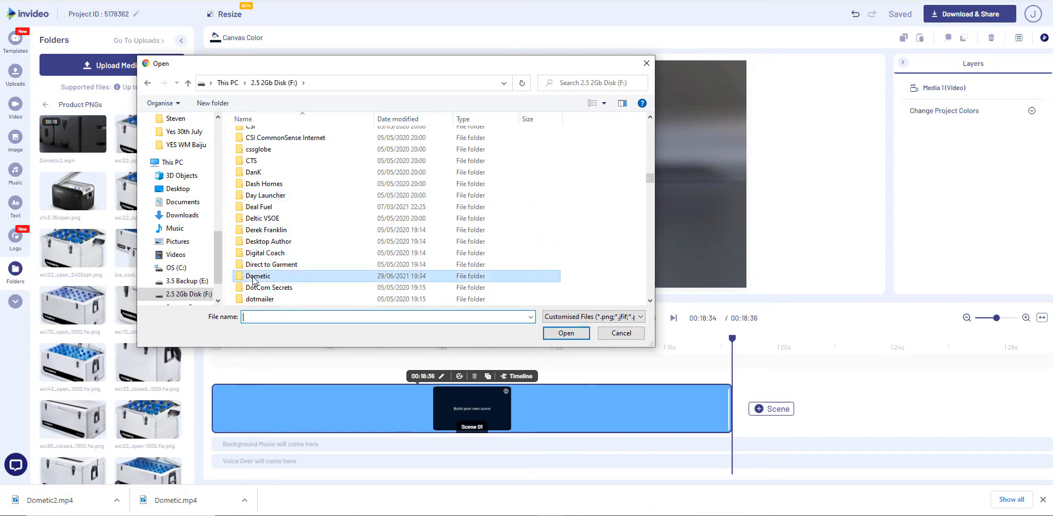
{"action": "scroll", "coordinate": [331, 224], "scroll_direction": "down", "scroll_amount": 3}
{"action": "scroll", "coordinate": [330, 225], "scroll_direction": "down", "scroll_amount": 6}
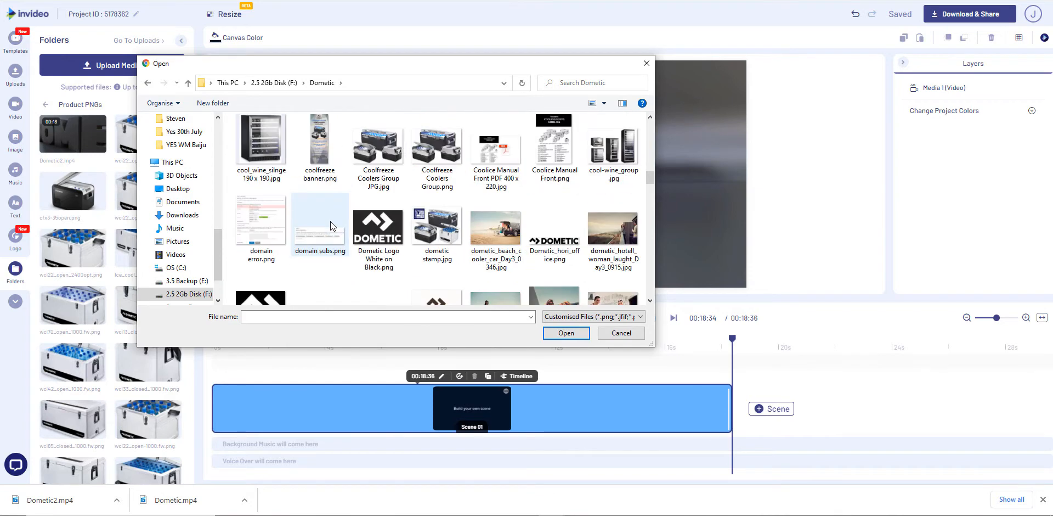
{"action": "left_click", "coordinate": [387, 233]}
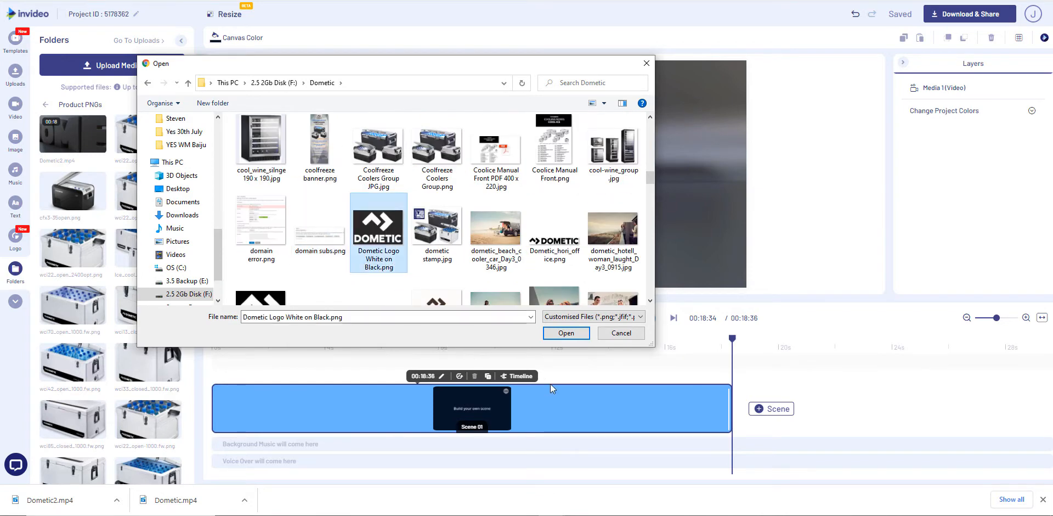
{"action": "left_click", "coordinate": [565, 333]}
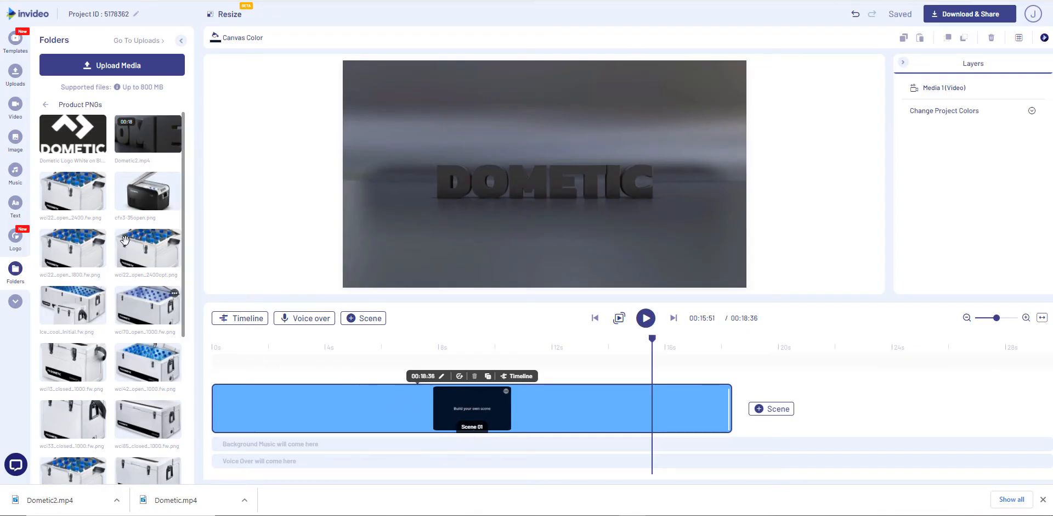
Step: Add the white-on-black Dometic logo as a new layer over the video and trim it to the scene's last 2.95 s
{"action": "left_click_drag", "start_coordinate": [79, 147], "coordinate": [550, 139]}
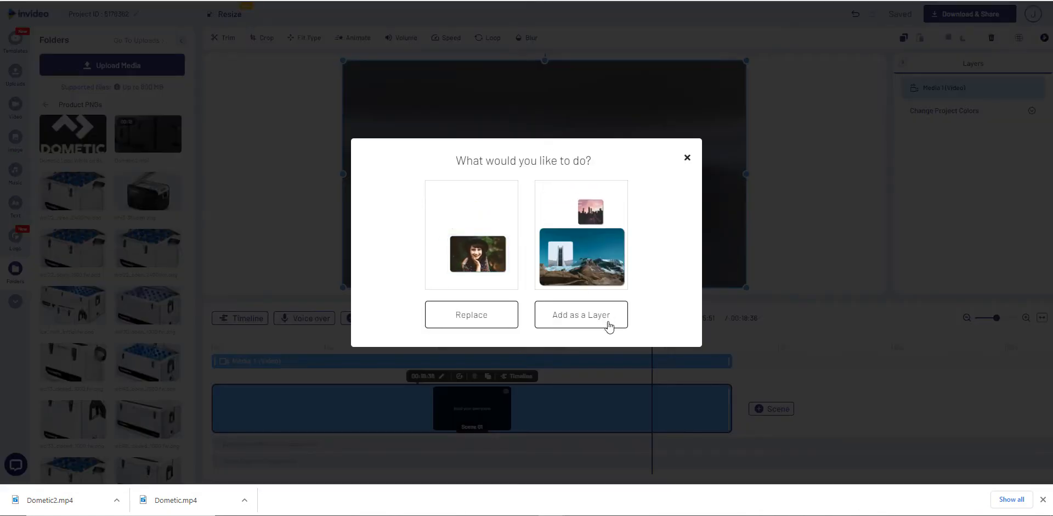
{"action": "left_click", "coordinate": [580, 314]}
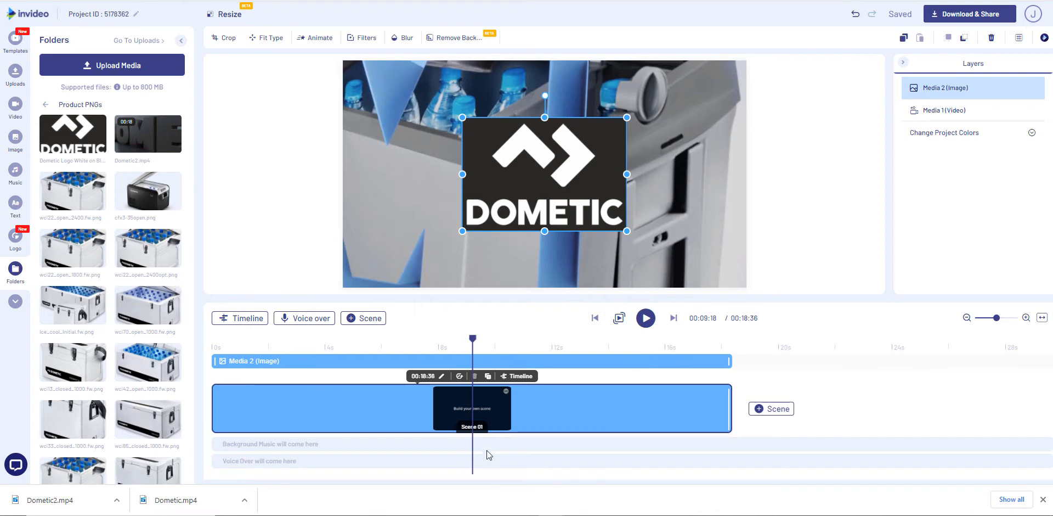
{"action": "left_click", "coordinate": [240, 320]}
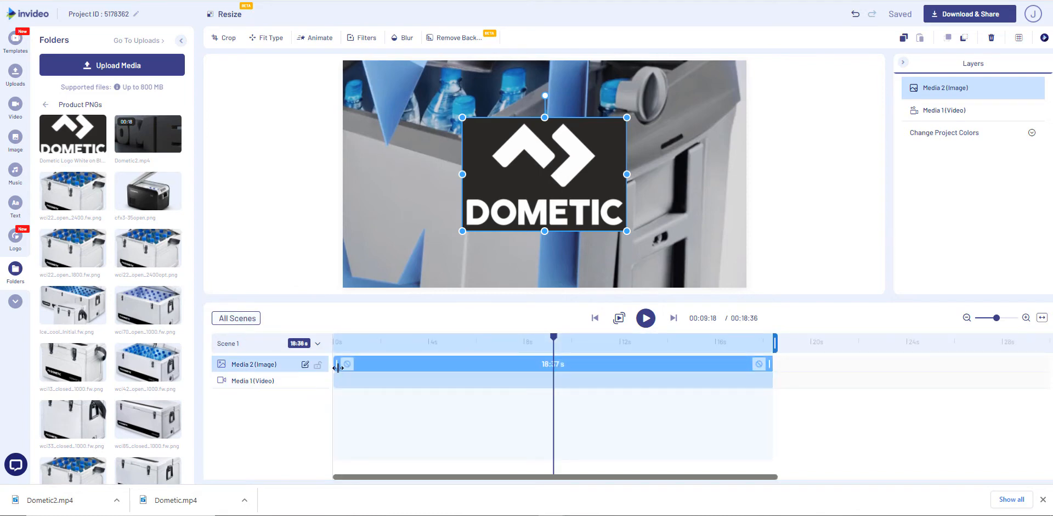
{"action": "left_click_drag", "start_coordinate": [344, 376], "coordinate": [711, 385]}
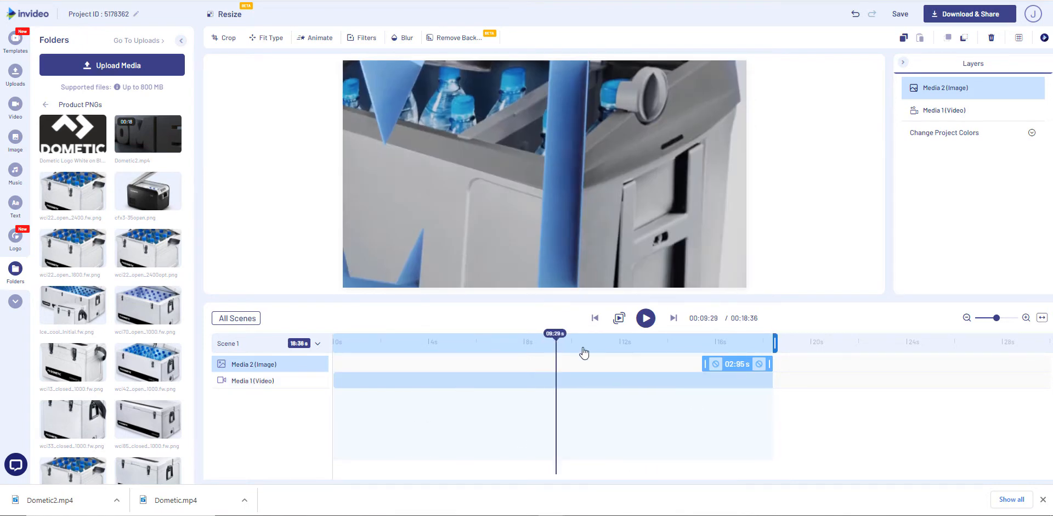
{"action": "left_click", "coordinate": [702, 373]}
{"action": "left_click", "coordinate": [705, 373]}
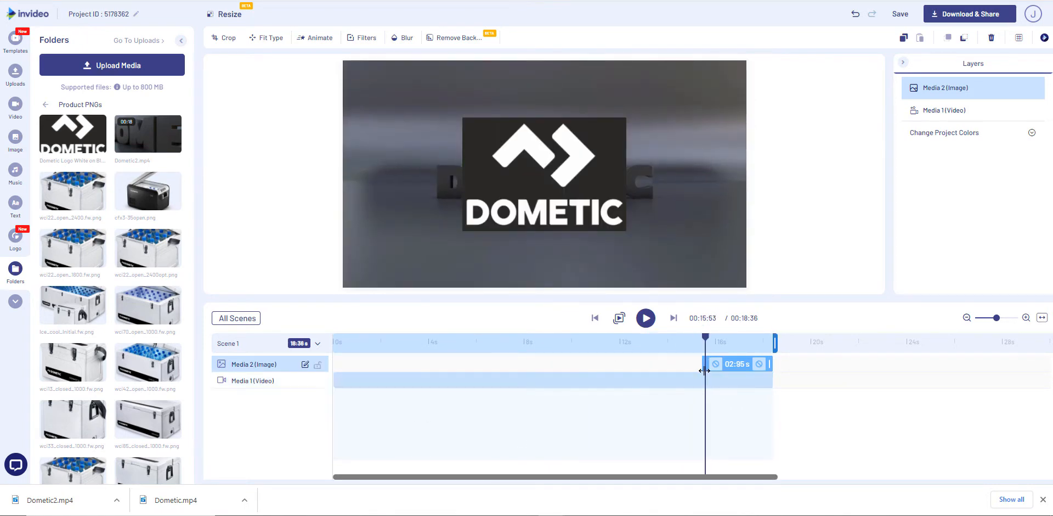
Step: Shrink the logo and center it above the 3D DOMETIC lettering near the frame's upper edge, and preview the ending
{"action": "left_click", "coordinate": [551, 189]}
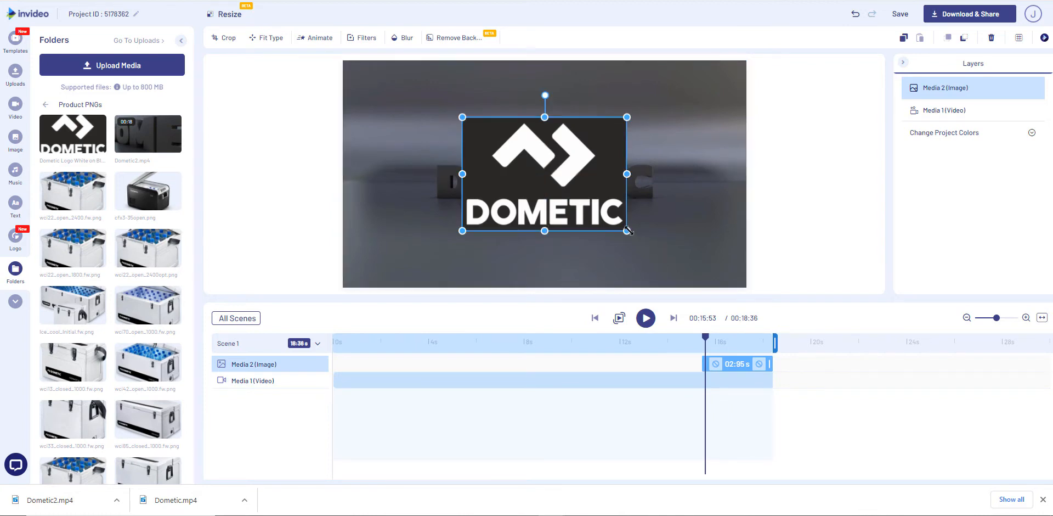
{"action": "left_click_drag", "start_coordinate": [626, 230], "coordinate": [543, 124]}
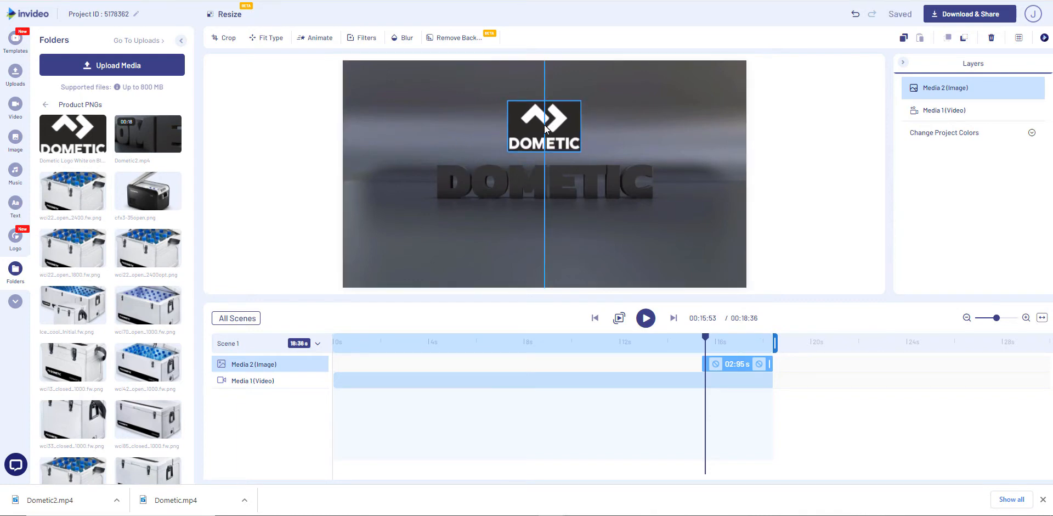
{"action": "left_click_drag", "start_coordinate": [544, 124], "coordinate": [542, 100]}
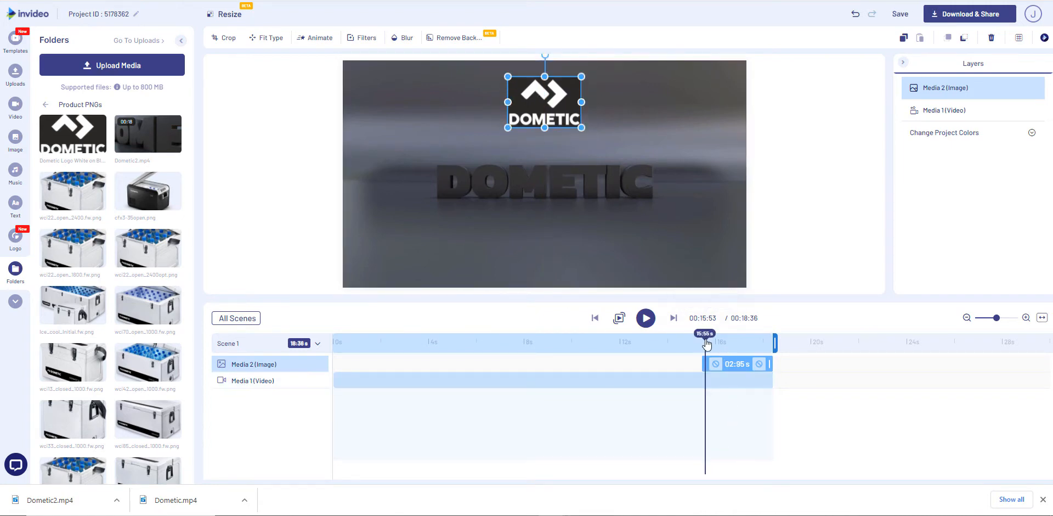
{"action": "left_click_drag", "start_coordinate": [707, 343], "coordinate": [618, 367]}
{"action": "left_click", "coordinate": [645, 318]}
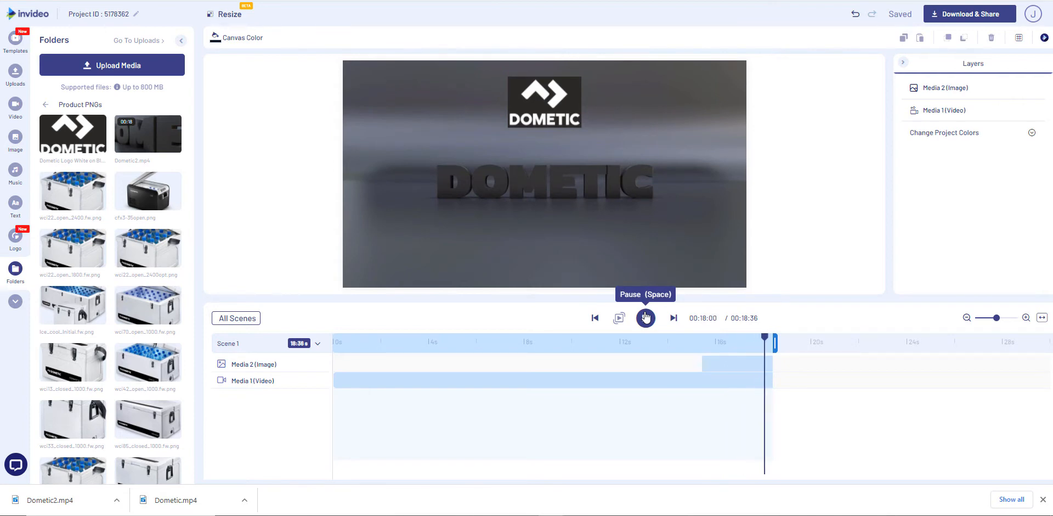
Step: Extend the logo layer's start earlier so it lasts 4.51 s, and play the ending from about 12.5 s
{"action": "left_click", "coordinate": [711, 366]}
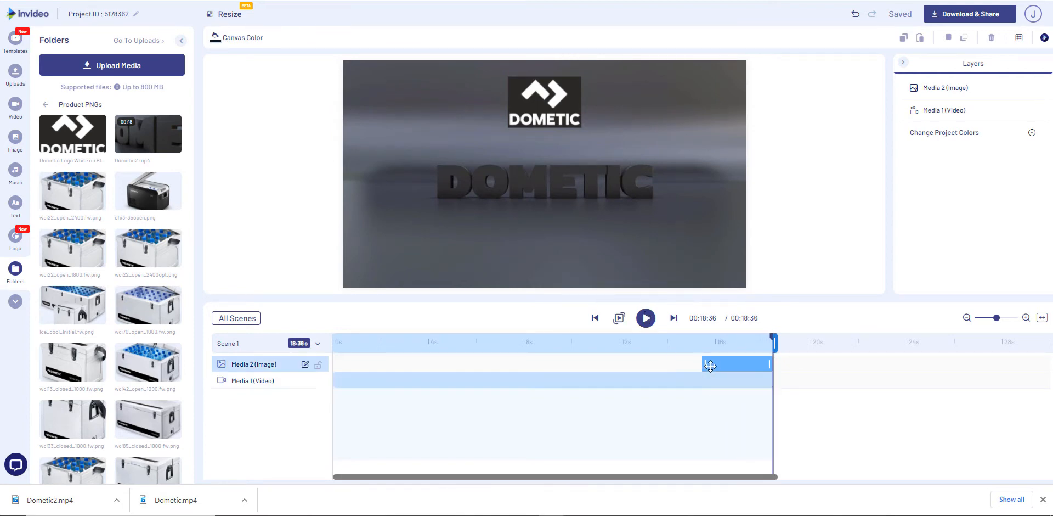
{"action": "left_click_drag", "start_coordinate": [707, 363], "coordinate": [668, 364]}
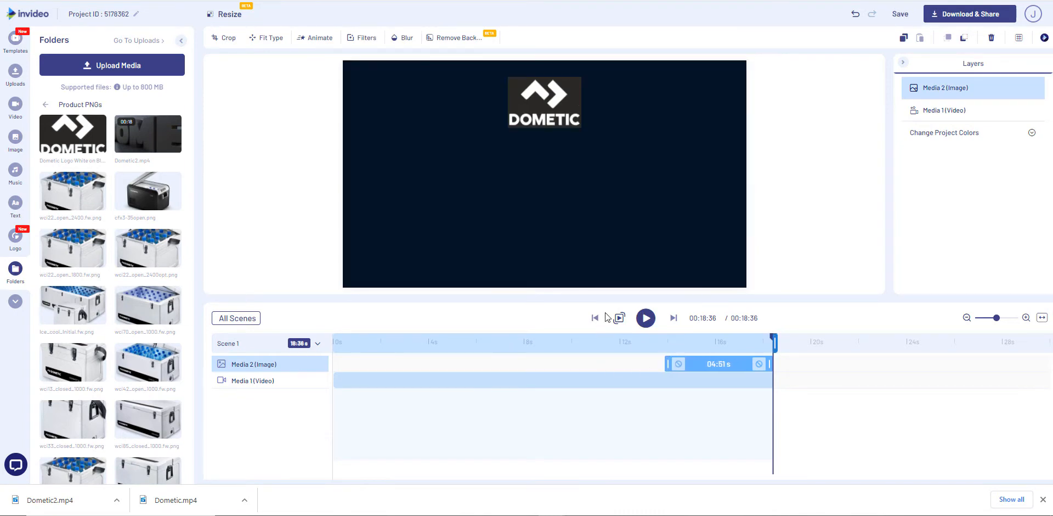
{"action": "left_click", "coordinate": [632, 349]}
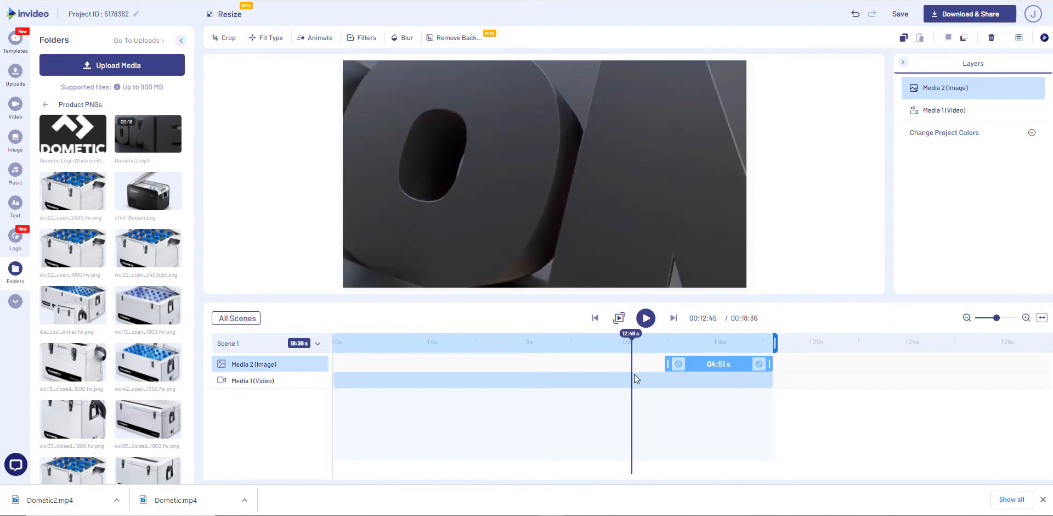
{"action": "left_click", "coordinate": [651, 321]}
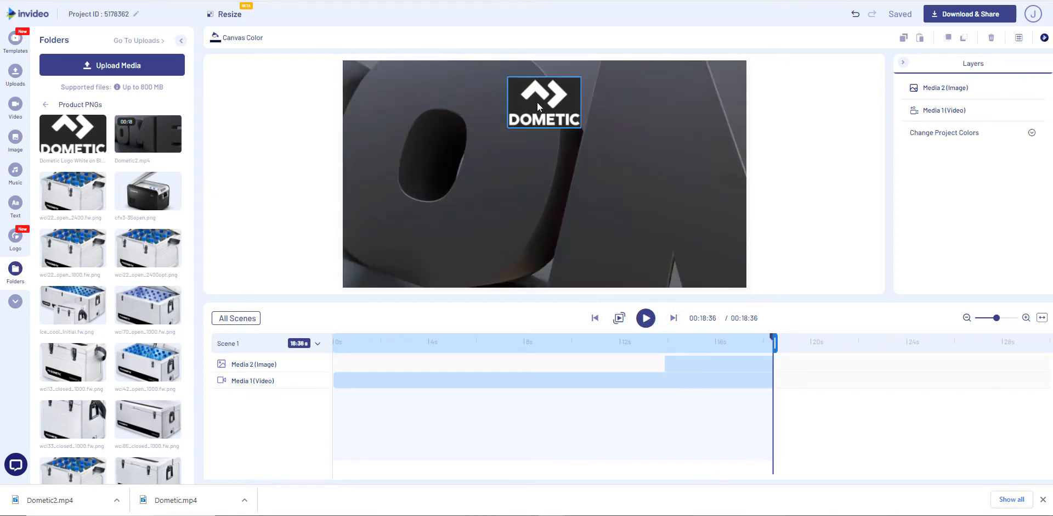
Step: Nudge the logo slightly down and give it a Slide From Up entrance animation lasting 0.8 s
{"action": "left_click", "coordinate": [537, 102]}
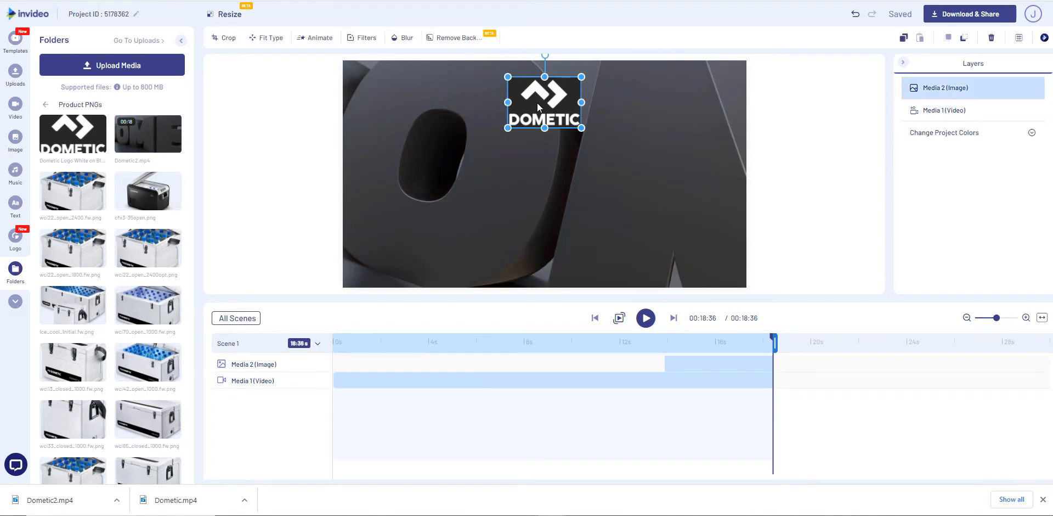
{"action": "left_click_drag", "start_coordinate": [538, 103], "coordinate": [537, 109]}
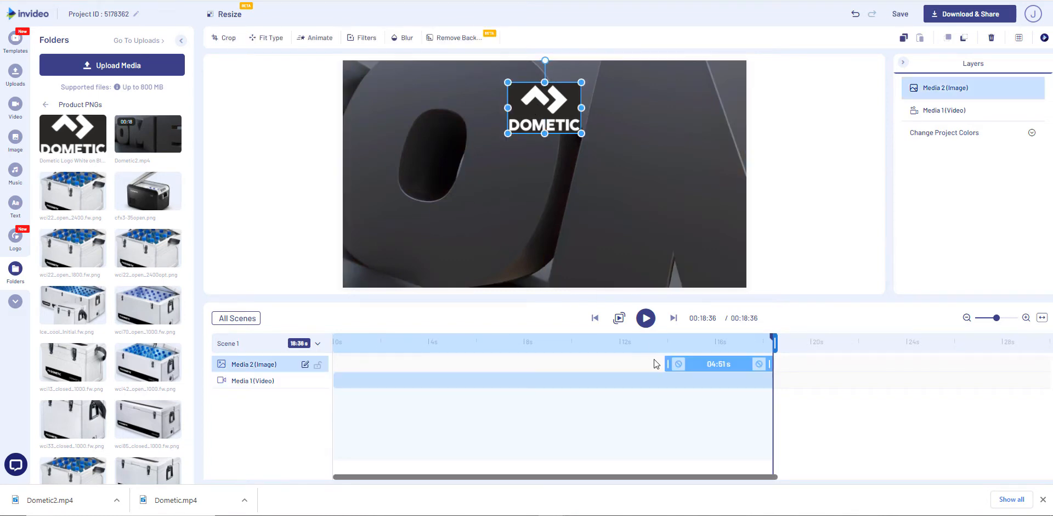
{"action": "left_click", "coordinate": [677, 365]}
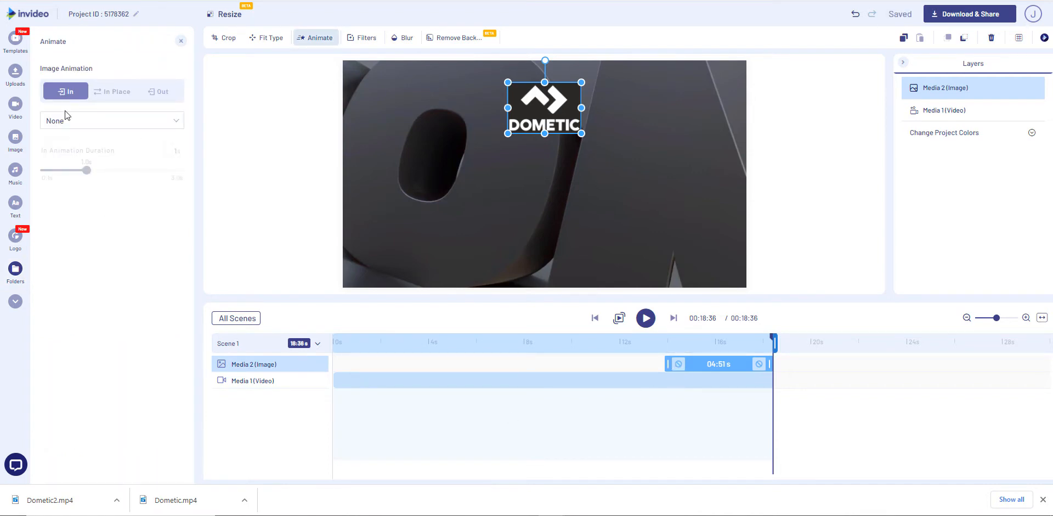
{"action": "left_click", "coordinate": [181, 123]}
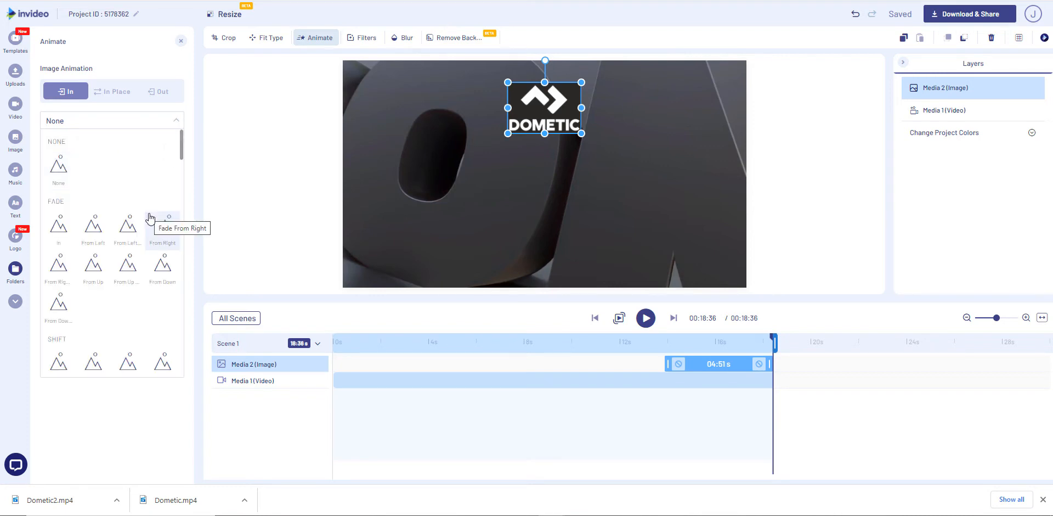
{"action": "scroll", "coordinate": [150, 219], "scroll_direction": "down", "scroll_amount": 2}
{"action": "scroll", "coordinate": [149, 218], "scroll_direction": "down", "scroll_amount": 1}
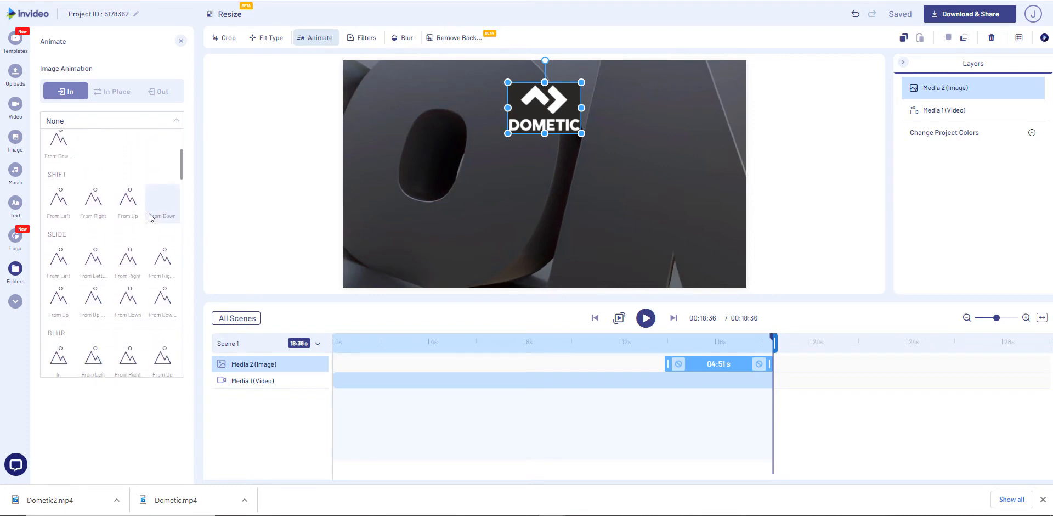
{"action": "left_click", "coordinate": [57, 299]}
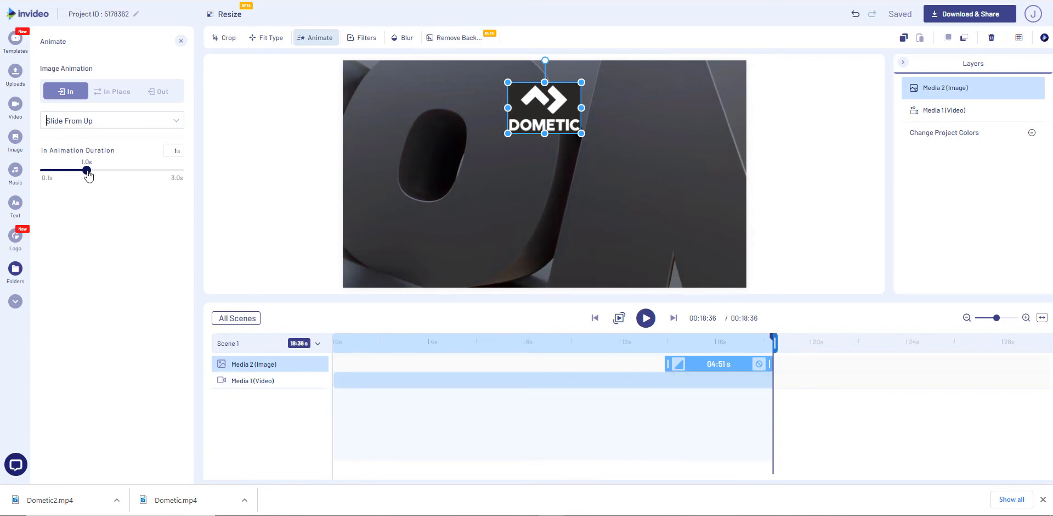
{"action": "left_click_drag", "start_coordinate": [89, 174], "coordinate": [86, 174]}
{"action": "left_click_drag", "start_coordinate": [79, 176], "coordinate": [77, 174]}
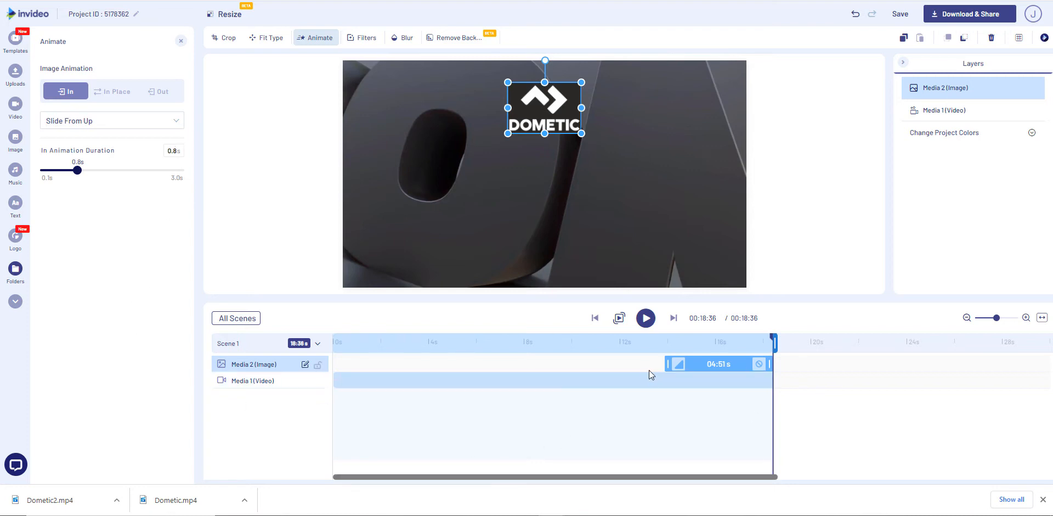
Step: Play the ending from about 12.8 s to check the logo's entrance, and return to the overview of all scenes
{"action": "left_click", "coordinate": [641, 348]}
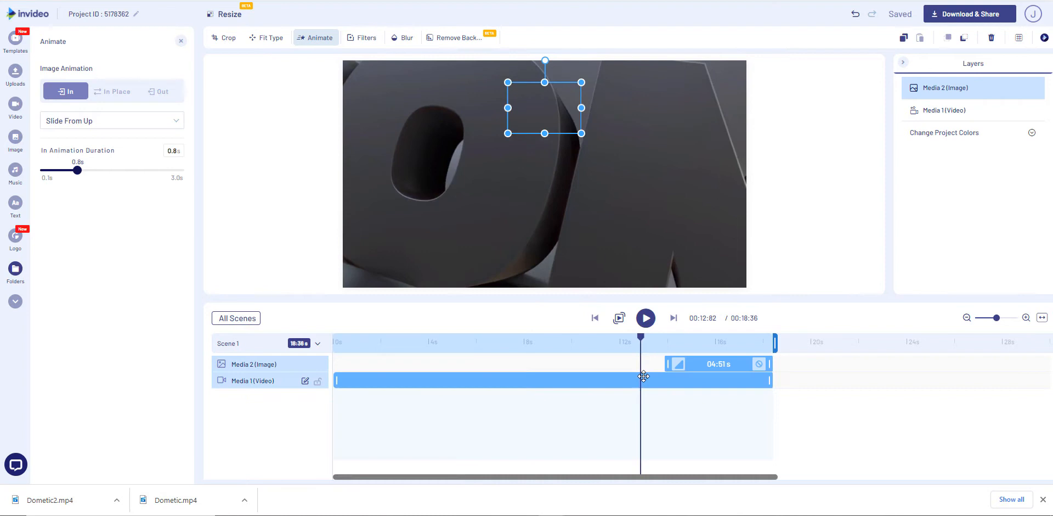
{"action": "left_click", "coordinate": [645, 316]}
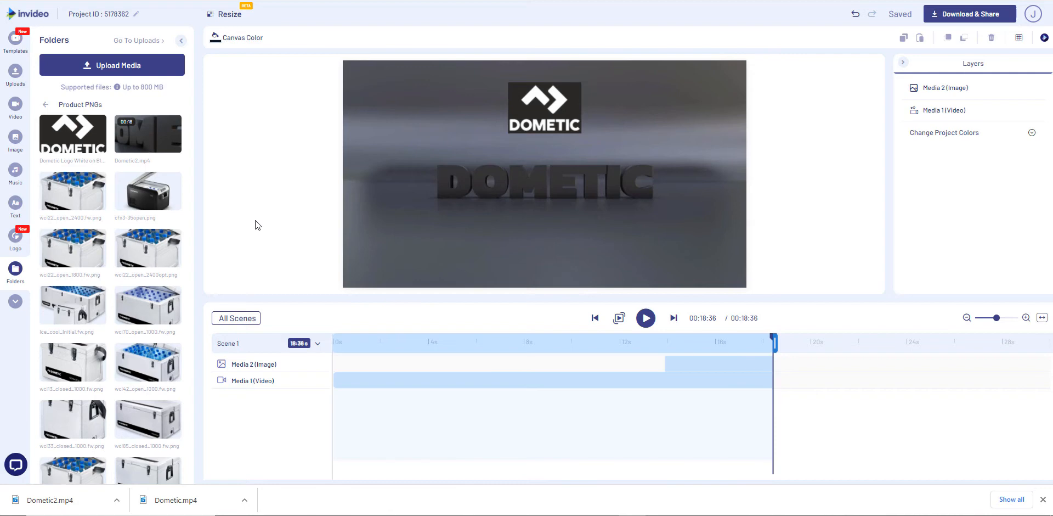
{"action": "left_click", "coordinate": [236, 319]}
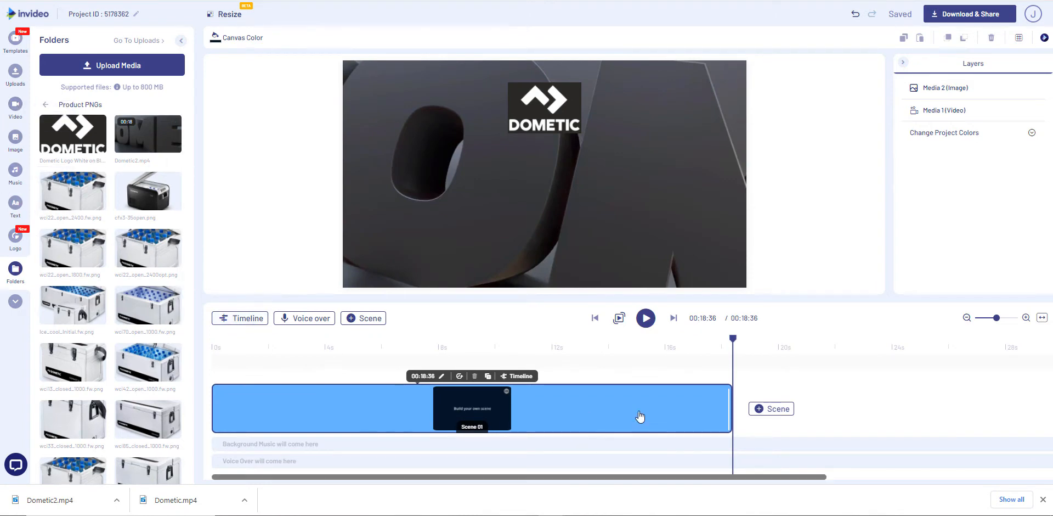
Step: Add a blank scene after the video scene and move its "Build your own scene" text to the frame's upper-left corner
{"action": "left_click", "coordinate": [368, 319]}
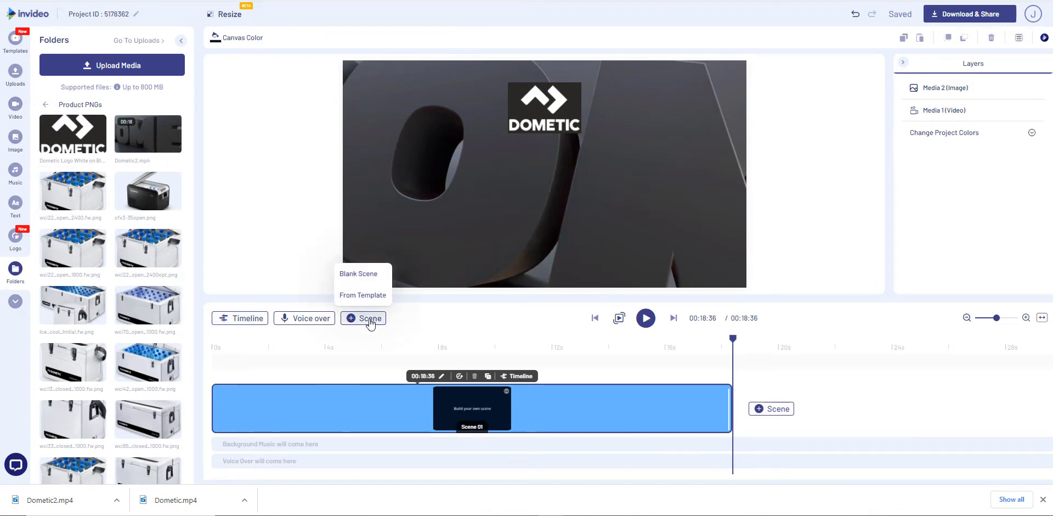
{"action": "left_click", "coordinate": [365, 279]}
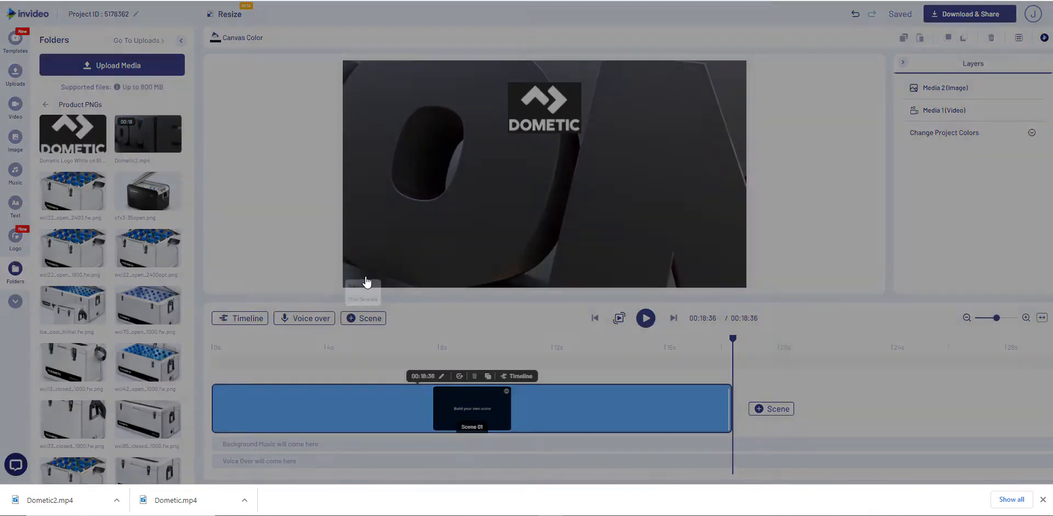
{"action": "left_click", "coordinate": [587, 270]}
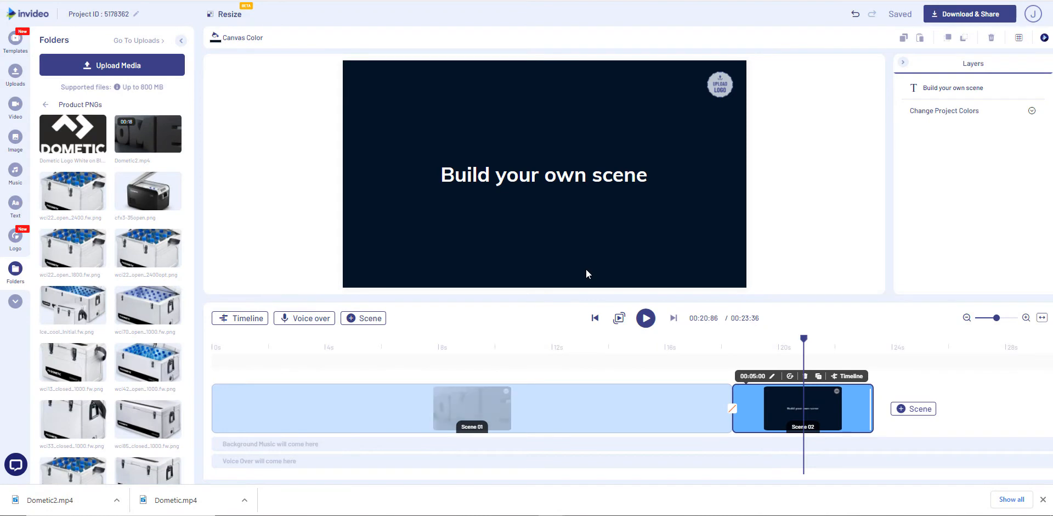
{"action": "left_click", "coordinate": [554, 181]}
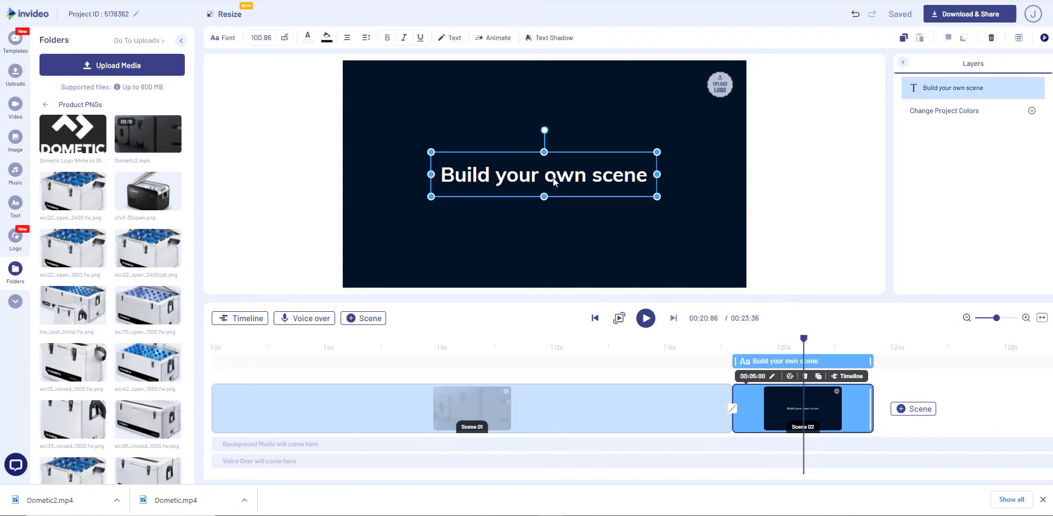
{"action": "left_click_drag", "start_coordinate": [554, 181], "coordinate": [472, 94]}
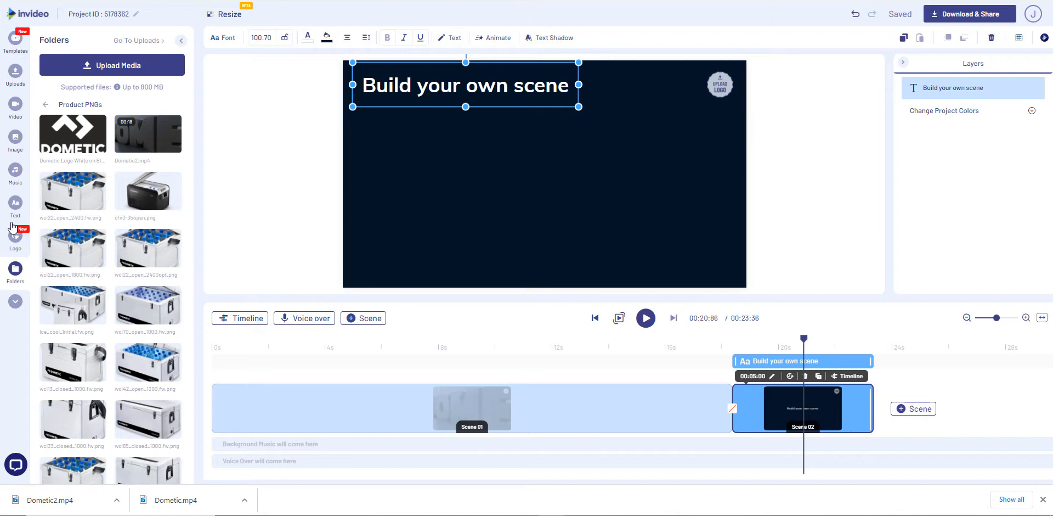
Step: Replace the upload-logo placeholder with the Dometic logo from the saved logos
{"action": "left_click", "coordinate": [716, 87]}
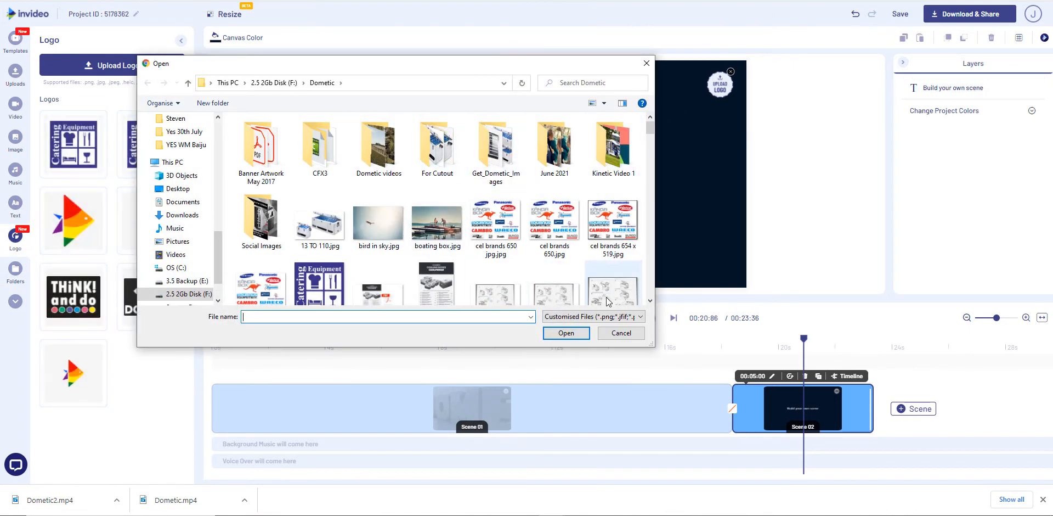
{"action": "left_click", "coordinate": [563, 335]}
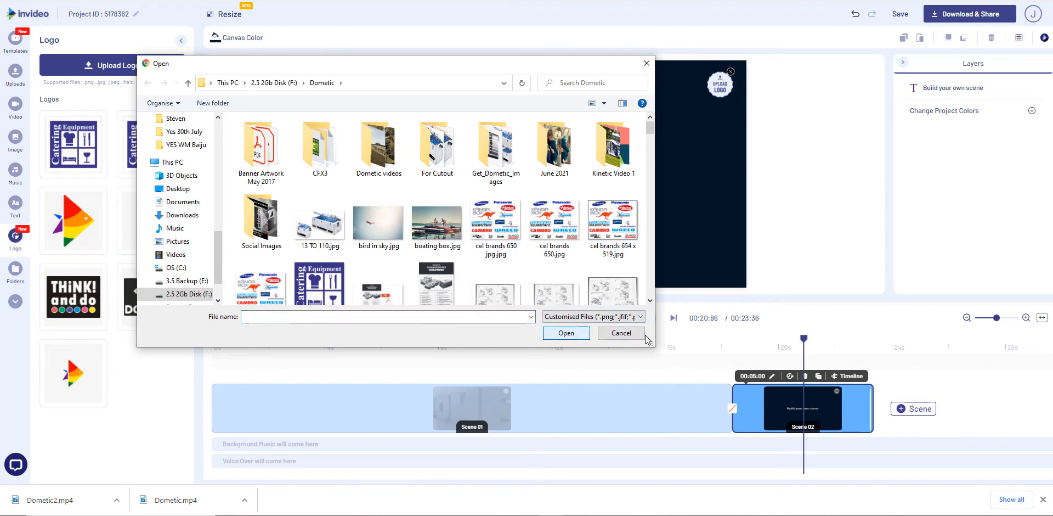
{"action": "left_click", "coordinate": [622, 332]}
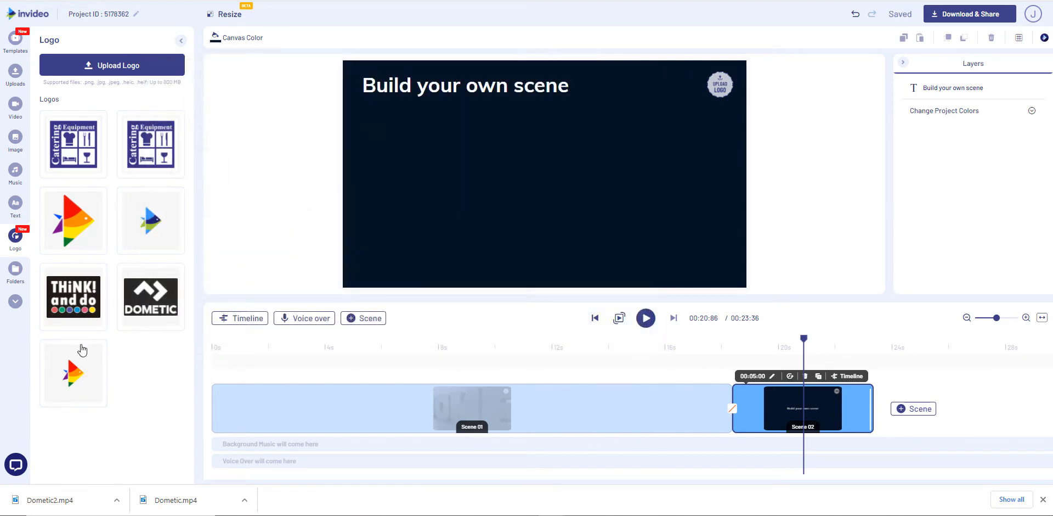
{"action": "left_click", "coordinate": [159, 303]}
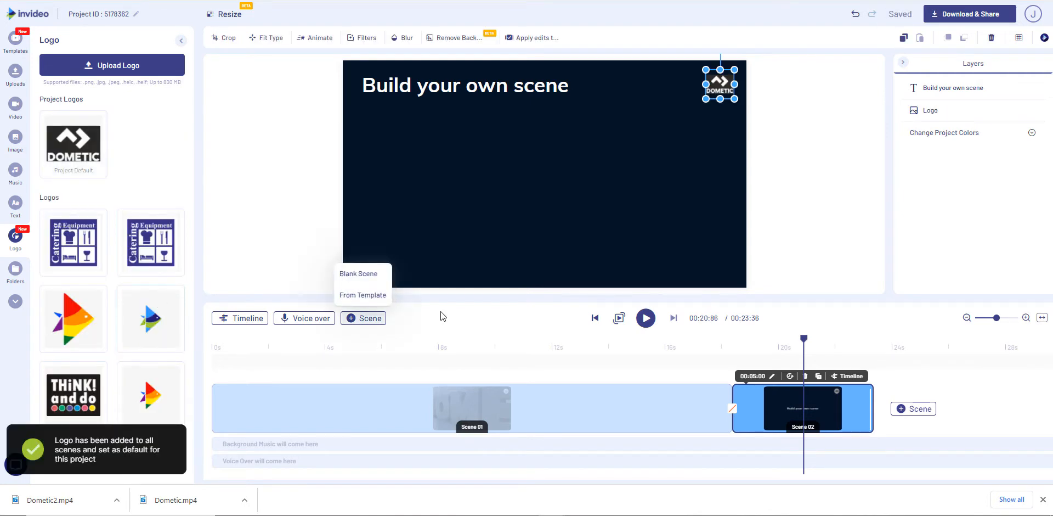
Step: Remove the corner logo and its upload-logo placeholder from the first scene only
{"action": "left_click", "coordinate": [660, 345]}
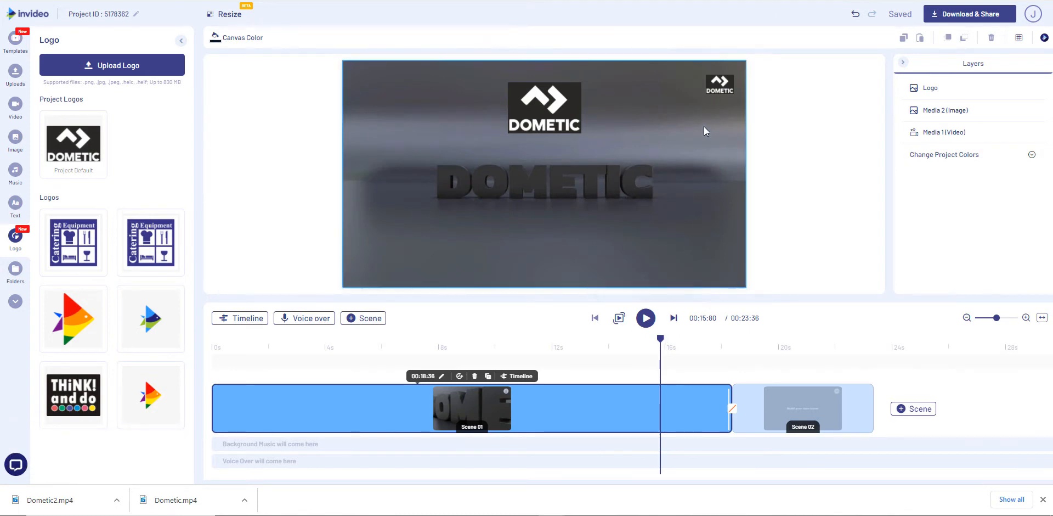
{"action": "left_click", "coordinate": [712, 75]}
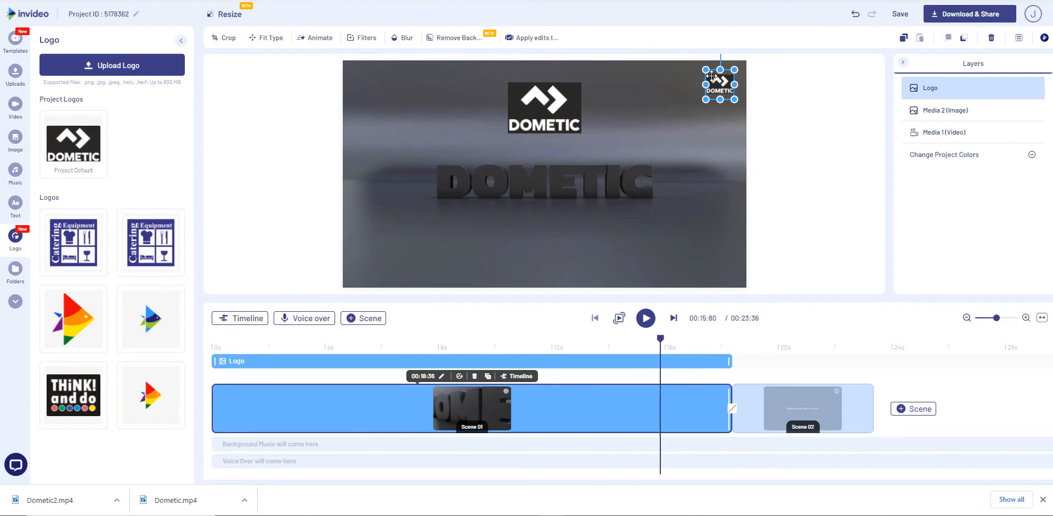
{"action": "key", "text": "Delete"}
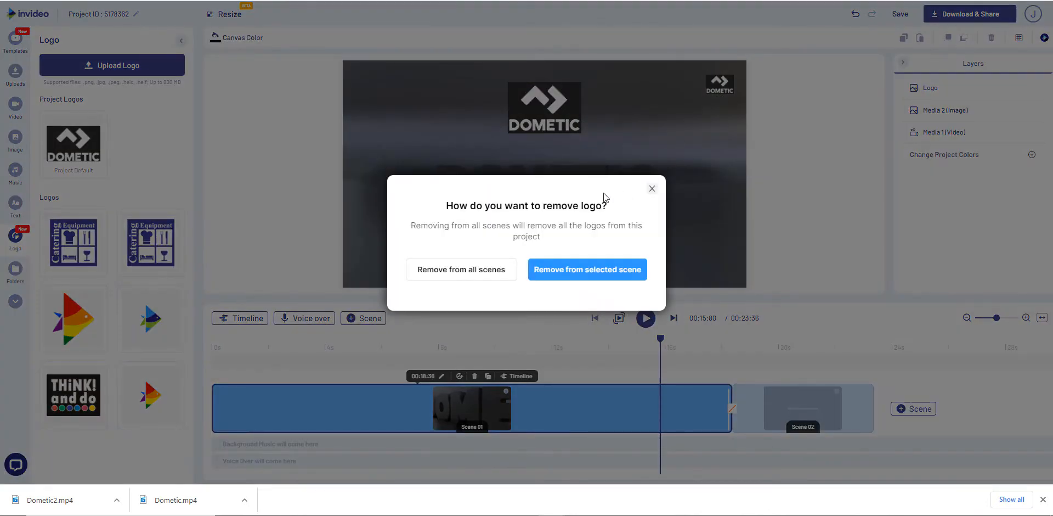
{"action": "left_click", "coordinate": [572, 272]}
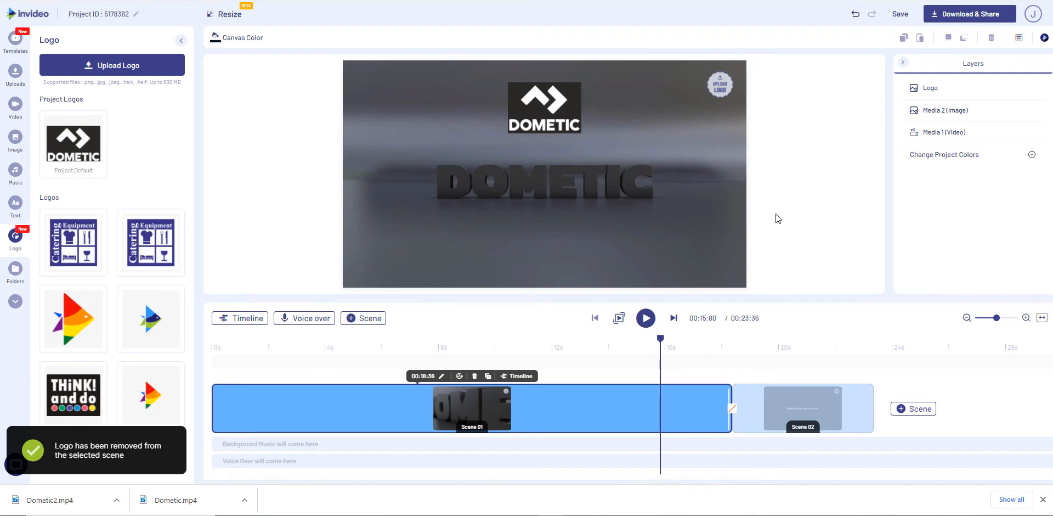
{"action": "left_click", "coordinate": [731, 72]}
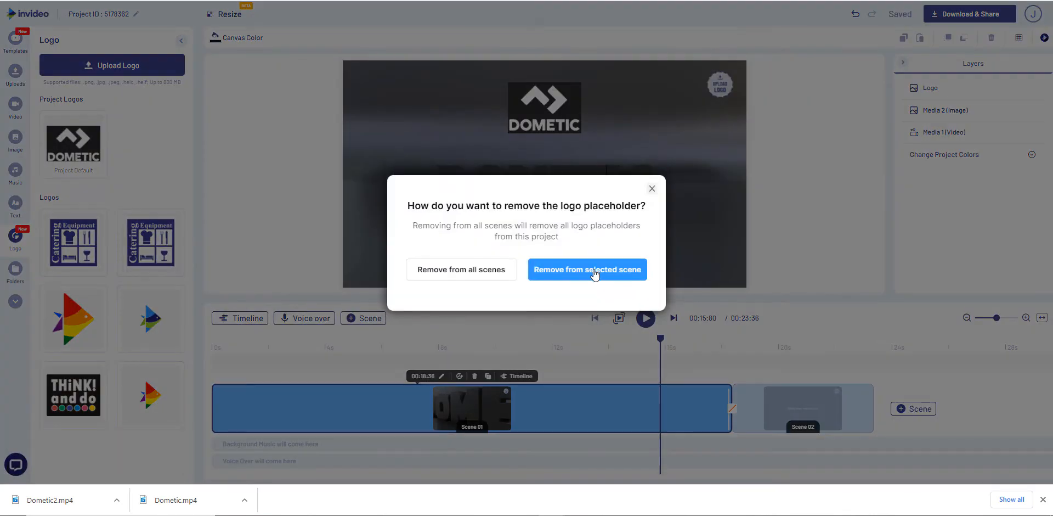
{"action": "left_click", "coordinate": [595, 274]}
Step: Slightly enlarge the Dometic logo in the upper-right corner of the second scene
{"action": "left_click", "coordinate": [836, 415]}
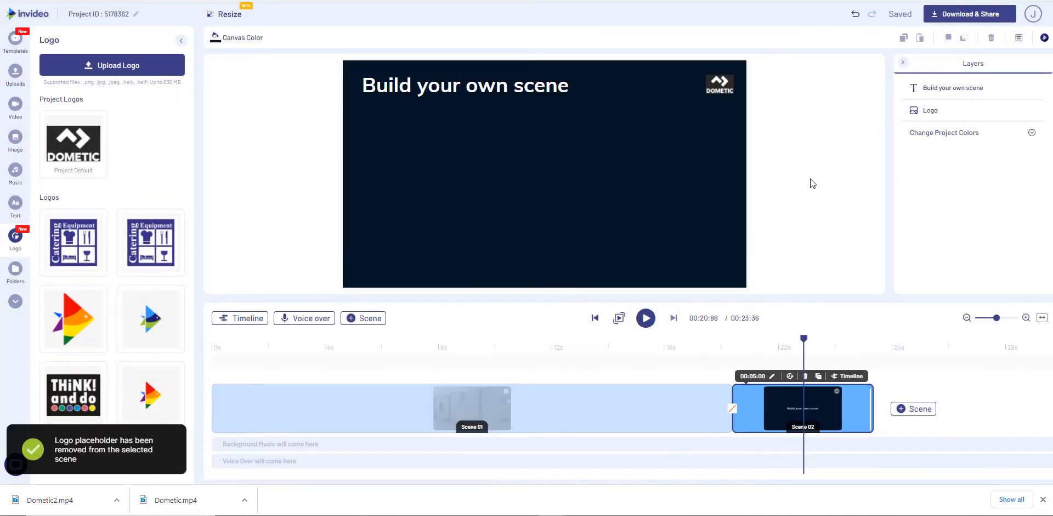
{"action": "left_click", "coordinate": [716, 90]}
{"action": "left_click_drag", "start_coordinate": [706, 99], "coordinate": [695, 103]}
{"action": "left_click", "coordinate": [855, 170]}
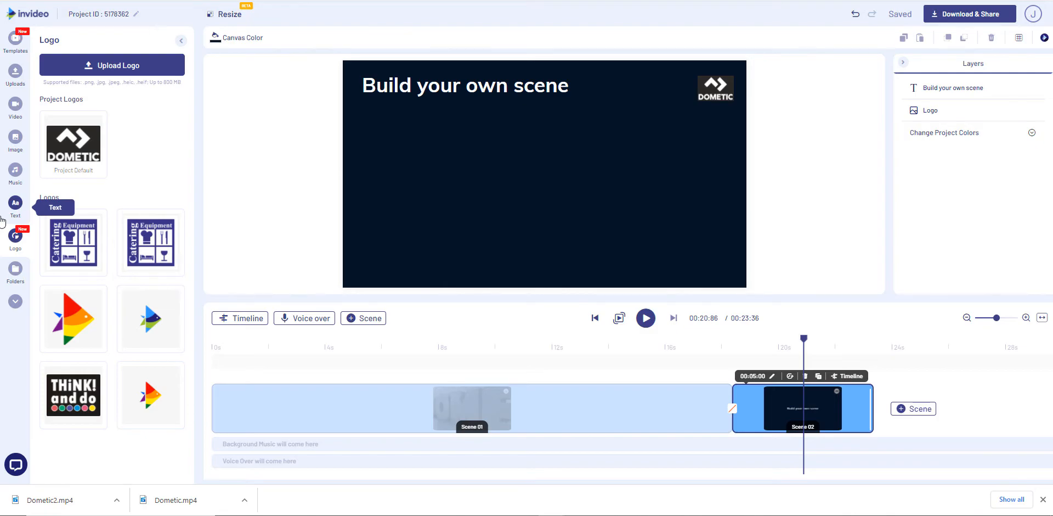
{"action": "left_click", "coordinate": [16, 269]}
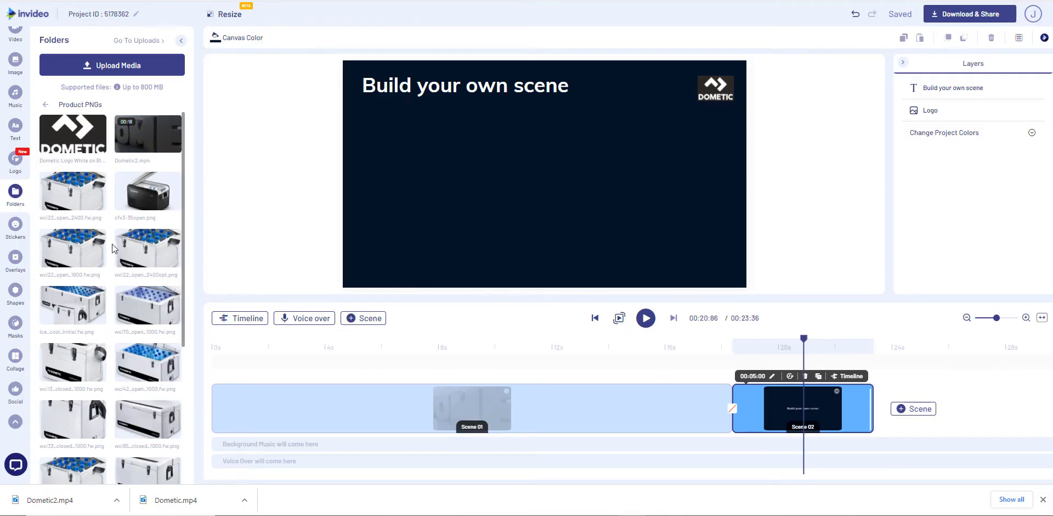
{"action": "scroll", "coordinate": [97, 384], "scroll_direction": "down", "scroll_amount": 5}
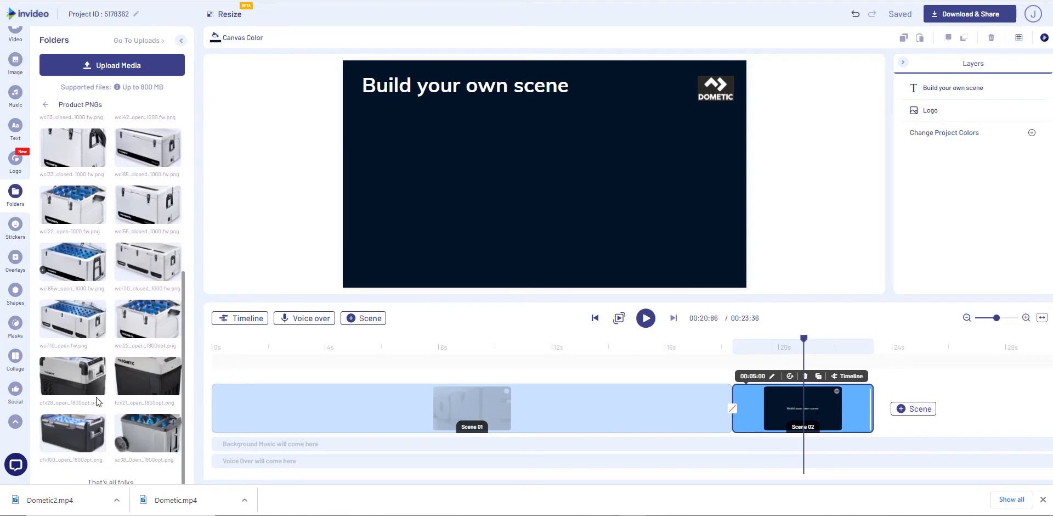
{"action": "scroll", "coordinate": [97, 397], "scroll_direction": "up", "scroll_amount": 5}
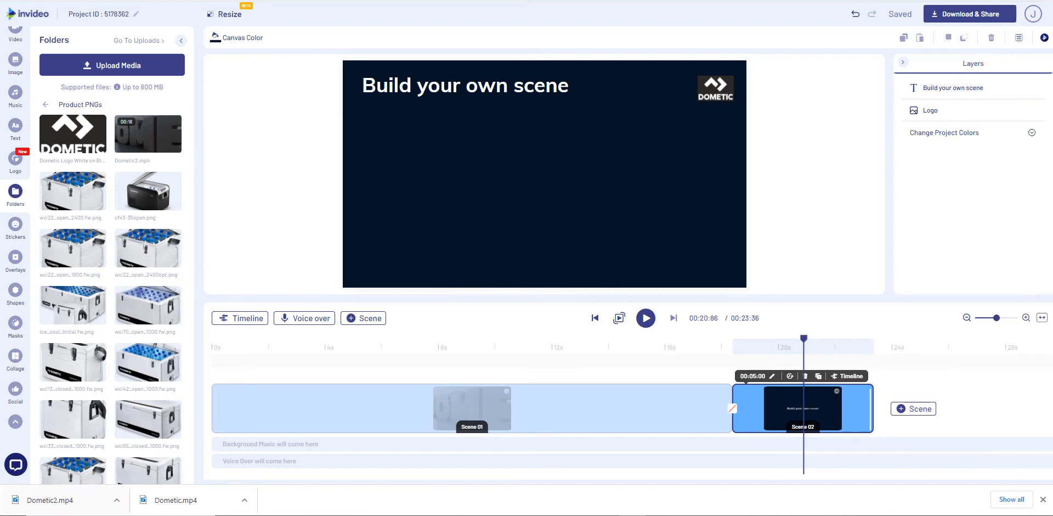
Step: Add a plain square shape to the second scene, enlarge it to most of the frame's height and centre it horizontally
{"action": "left_click", "coordinate": [14, 302]}
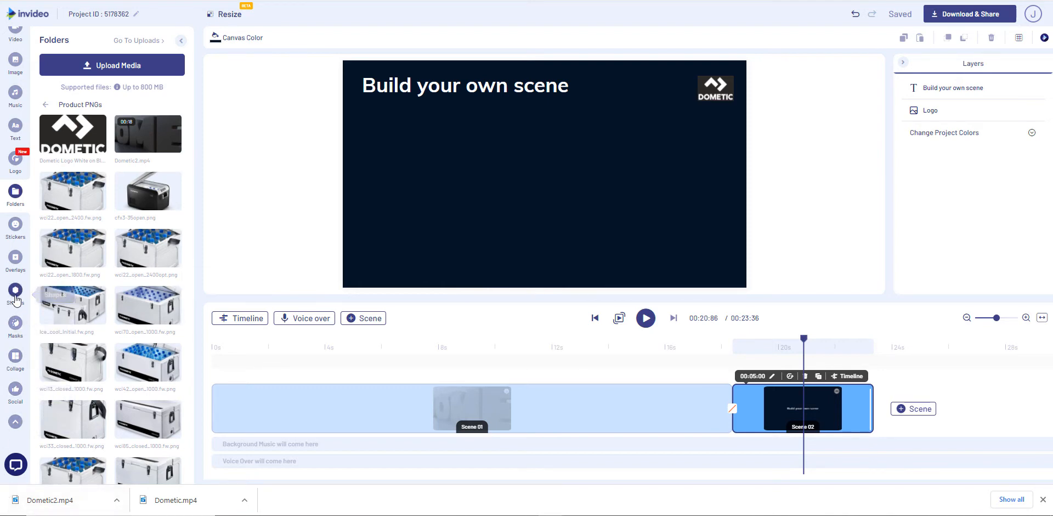
{"action": "scroll", "coordinate": [100, 261], "scroll_direction": "down", "scroll_amount": 2}
{"action": "scroll", "coordinate": [100, 260], "scroll_direction": "down", "scroll_amount": 10}
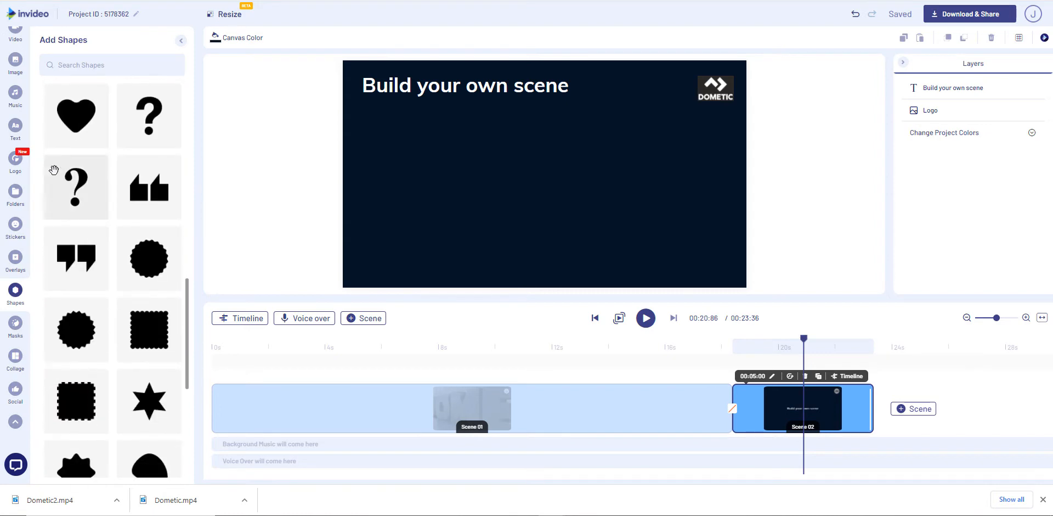
{"action": "scroll", "coordinate": [99, 417], "scroll_direction": "down", "scroll_amount": 2}
{"action": "scroll", "coordinate": [86, 416], "scroll_direction": "down", "scroll_amount": 8}
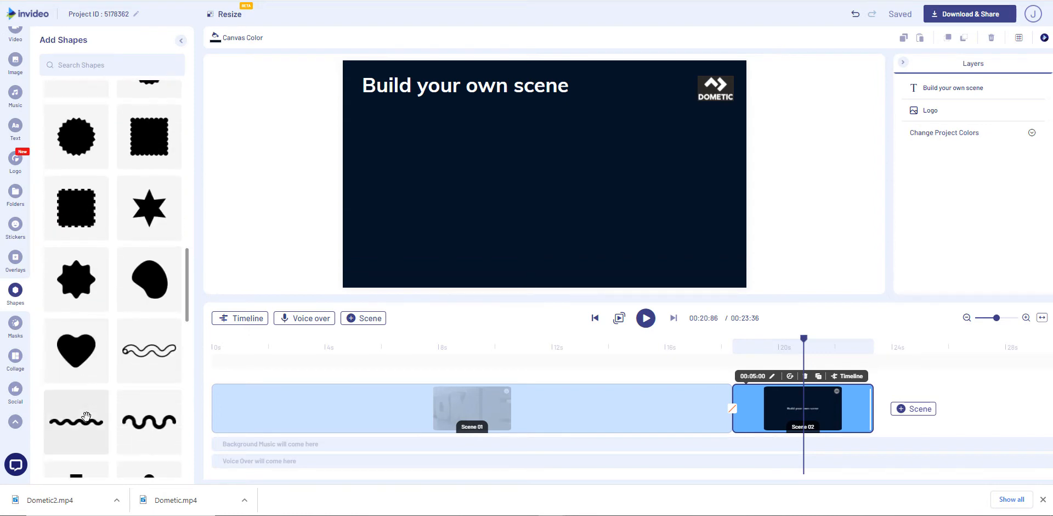
{"action": "scroll", "coordinate": [85, 416], "scroll_direction": "down", "scroll_amount": 10}
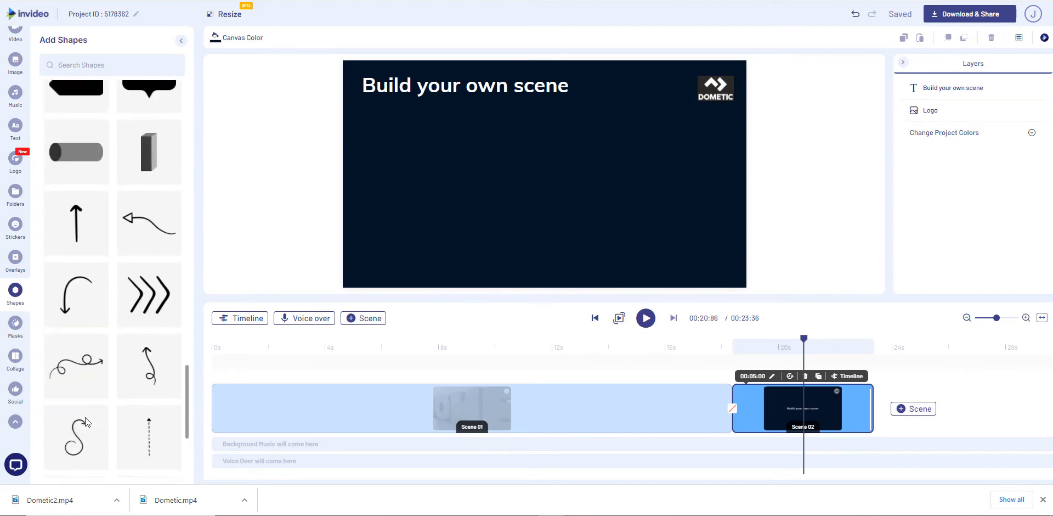
{"action": "scroll", "coordinate": [85, 416], "scroll_direction": "down", "scroll_amount": 10}
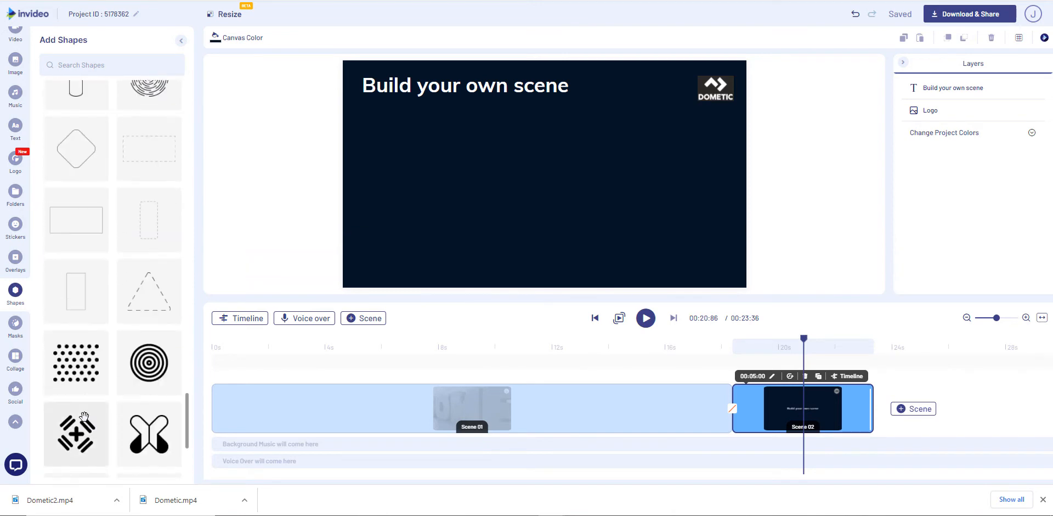
{"action": "scroll", "coordinate": [84, 416], "scroll_direction": "down", "scroll_amount": 2}
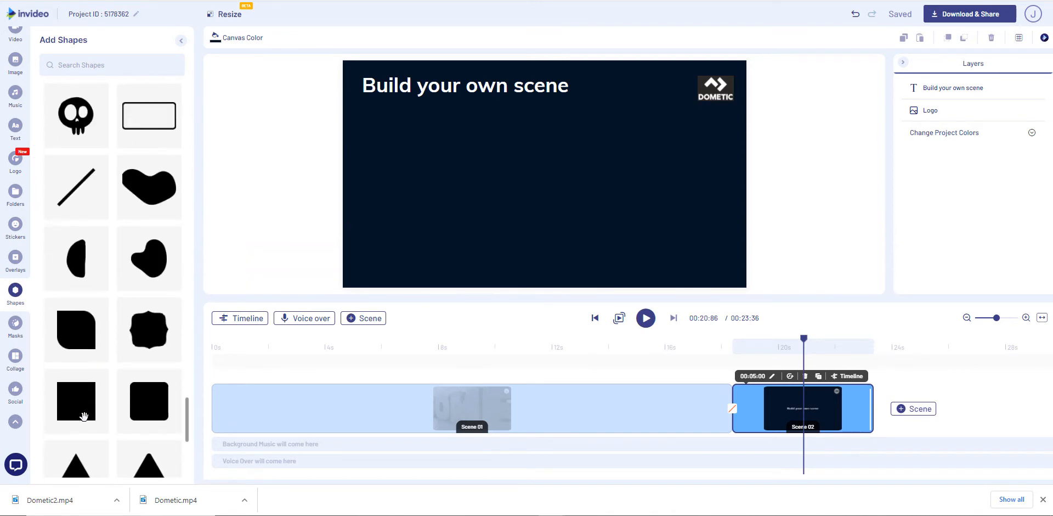
{"action": "left_click", "coordinate": [74, 400]}
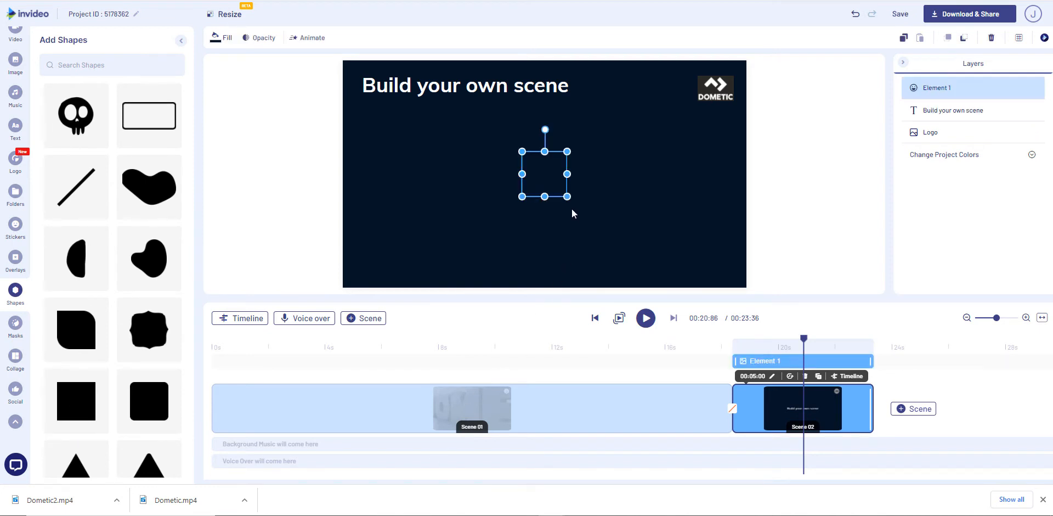
{"action": "left_click_drag", "start_coordinate": [567, 196], "coordinate": [643, 273]}
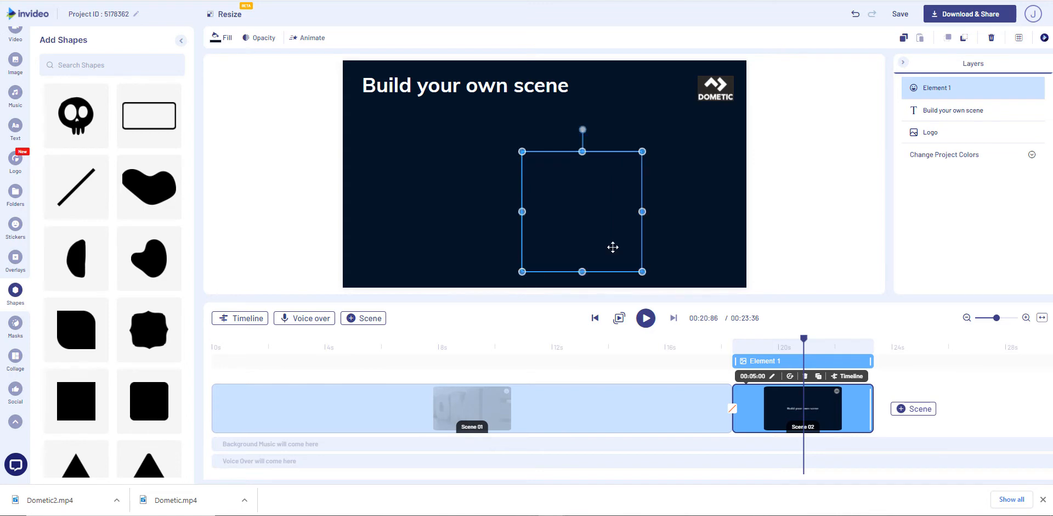
{"action": "left_click_drag", "start_coordinate": [521, 153], "coordinate": [447, 115]}
{"action": "left_click_drag", "start_coordinate": [565, 175], "coordinate": [554, 175]}
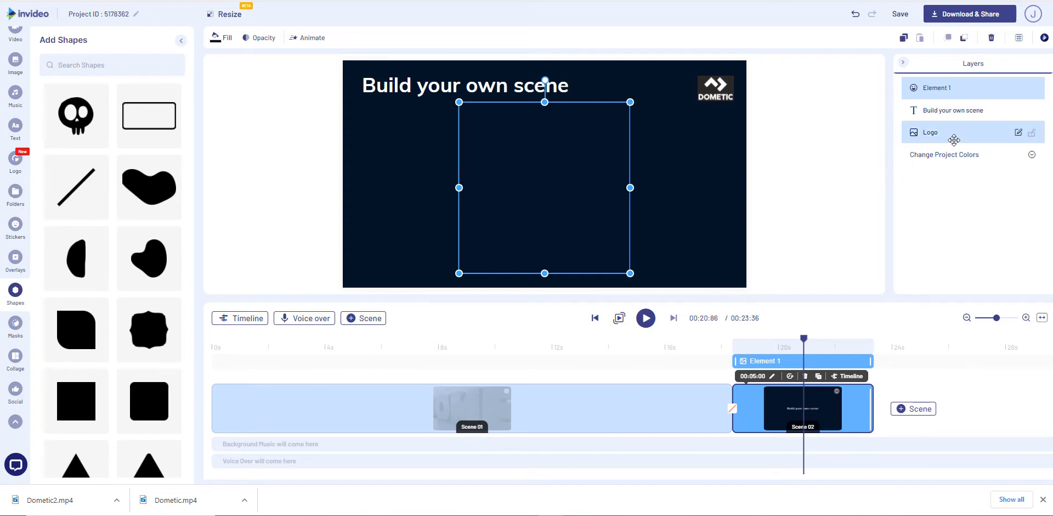
Step: Fill the large square with the preset white (#ffffff) and deselect it
{"action": "left_click", "coordinate": [223, 37]}
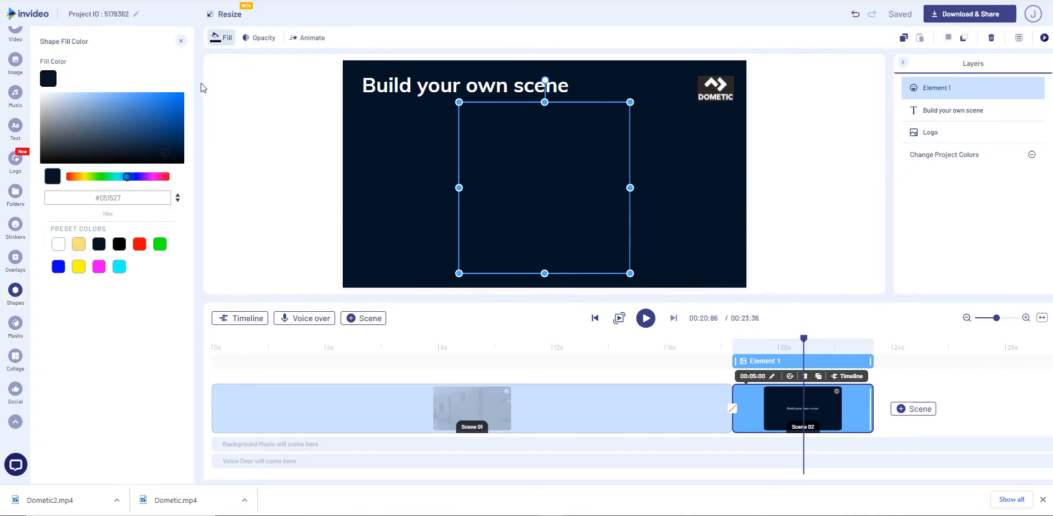
{"action": "left_click", "coordinate": [54, 246]}
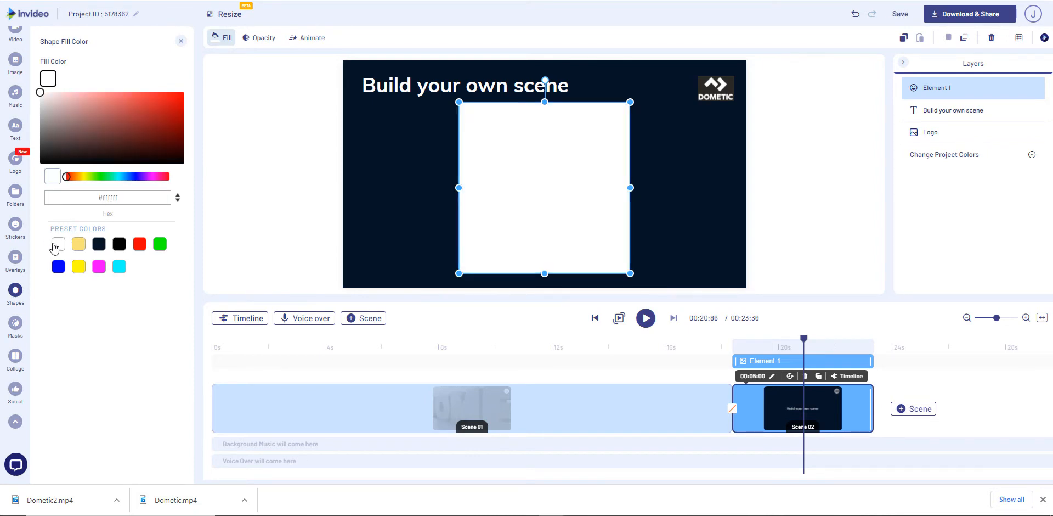
{"action": "left_click", "coordinate": [213, 190]}
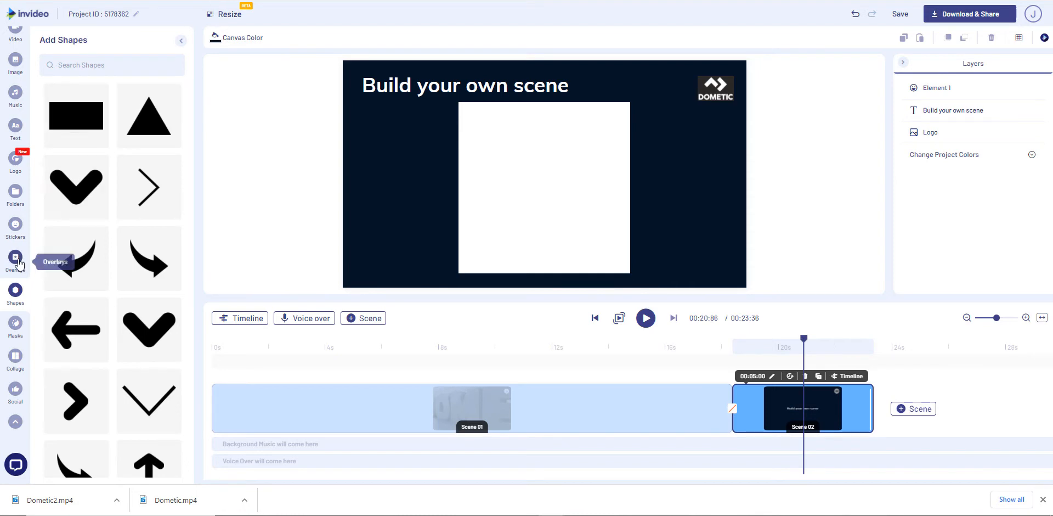
Step: Add the open cooler image wci22_open_2400opt.png from the Product PNGs folder and shrink it to fit within the white square
{"action": "left_click", "coordinate": [8, 198]}
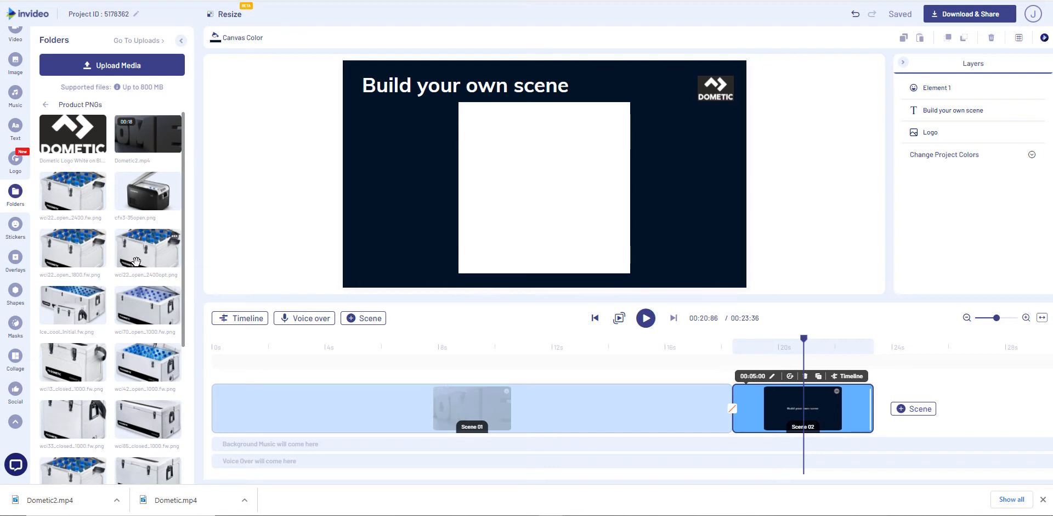
{"action": "left_click_drag", "start_coordinate": [149, 255], "coordinate": [528, 183]}
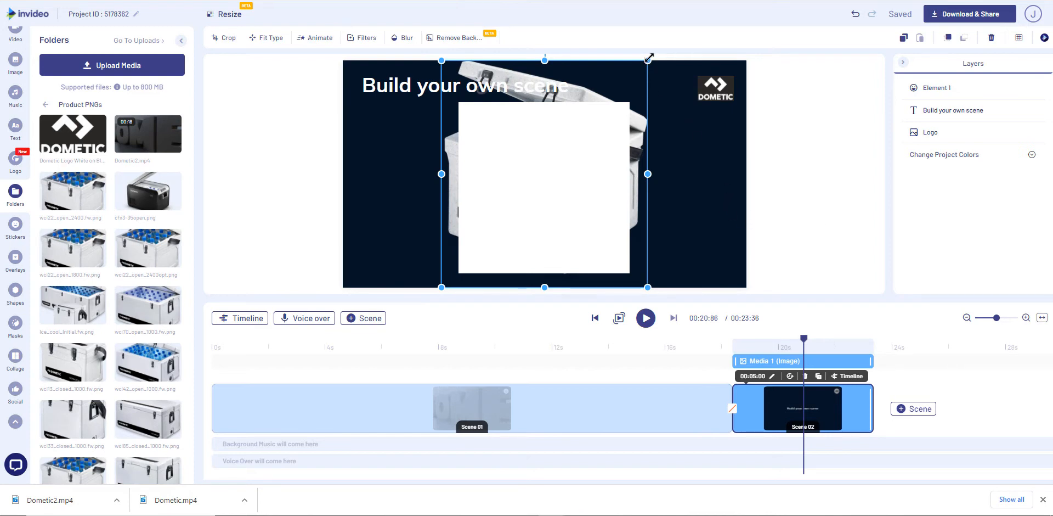
{"action": "left_click_drag", "start_coordinate": [649, 57], "coordinate": [618, 114]}
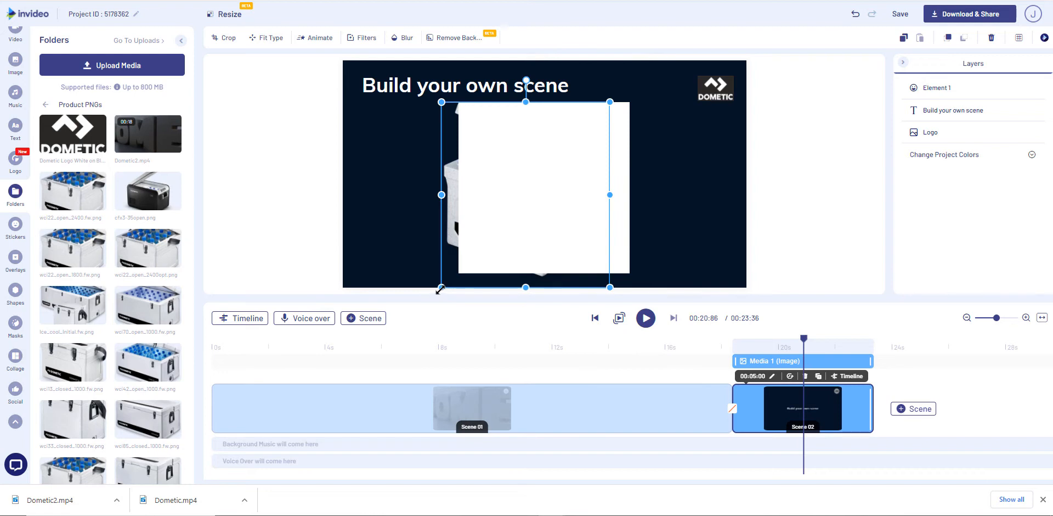
{"action": "left_click_drag", "start_coordinate": [441, 287], "coordinate": [474, 269]}
Step: Bring the cooler image's layer in front of the white square and centre the image within the square
{"action": "mouse_move", "coordinate": [526, 164]}
{"action": "left_mouse_down"}
{"action": "mouse_move", "coordinate": [533, 172]}
{"action": "mouse_move", "coordinate": [526, 162]}
{"action": "left_mouse_up"}
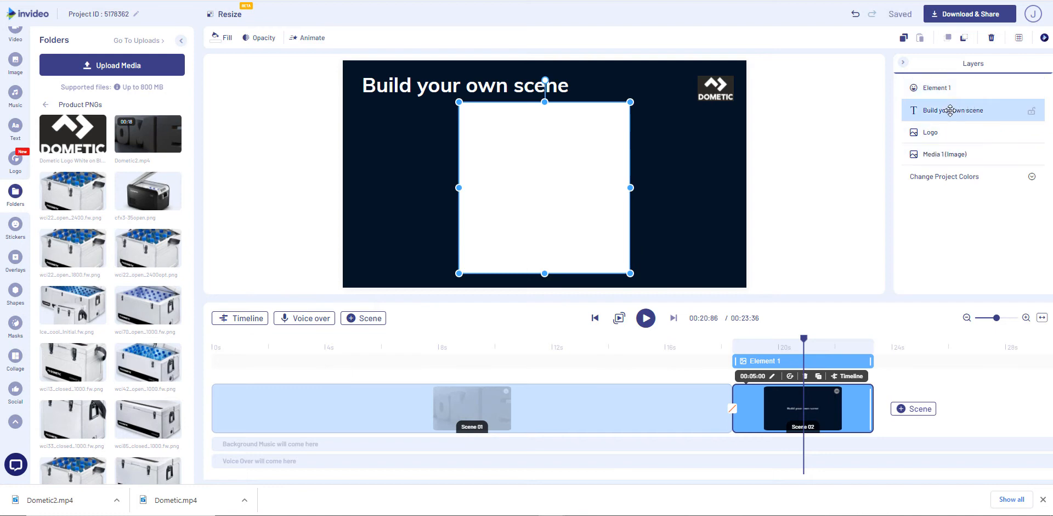
{"action": "left_click_drag", "start_coordinate": [917, 154], "coordinate": [916, 85]}
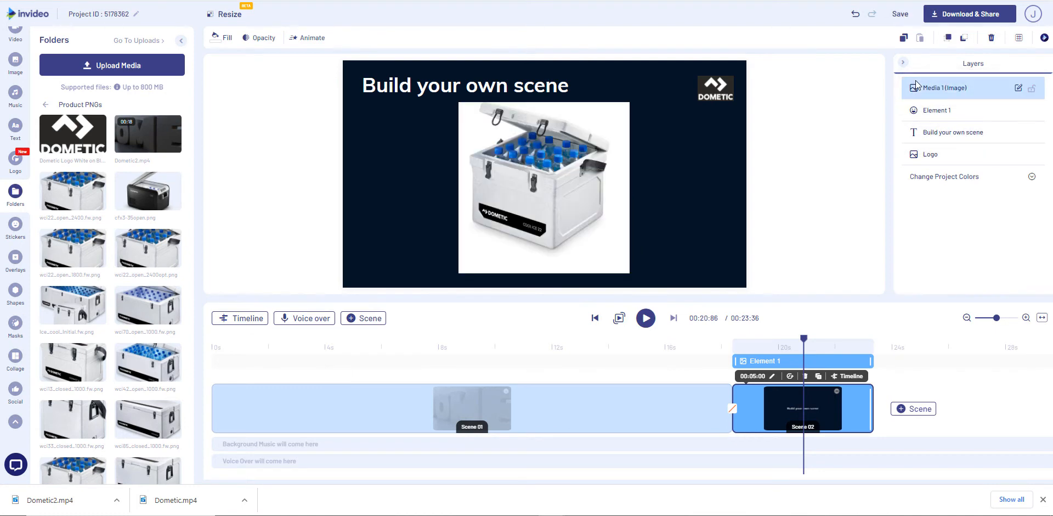
{"action": "left_click_drag", "start_coordinate": [567, 219], "coordinate": [572, 227]}
{"action": "left_click", "coordinate": [722, 236]}
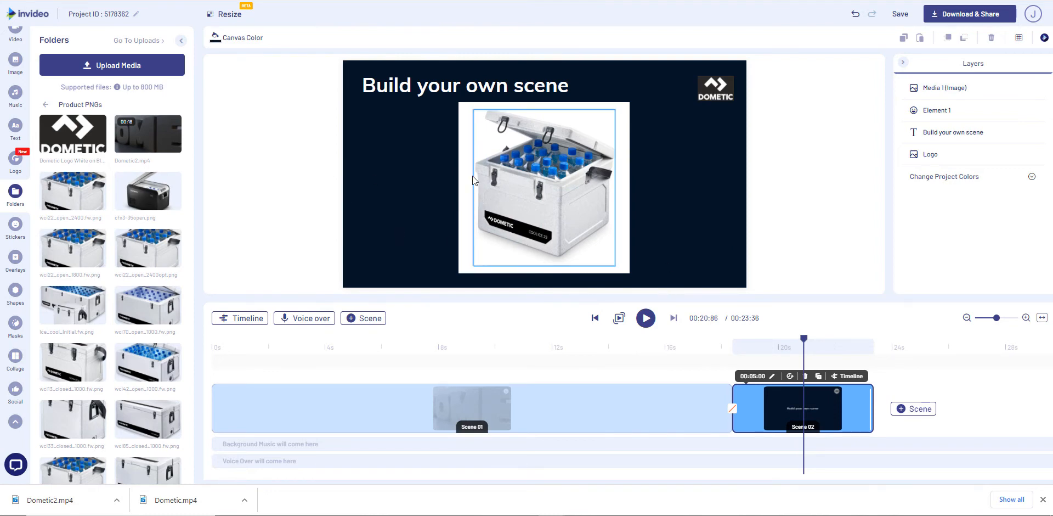
Step: Replace the "Build your own scene" heading with "Coolice 22" and left-align it
{"action": "left_click", "coordinate": [497, 85]}
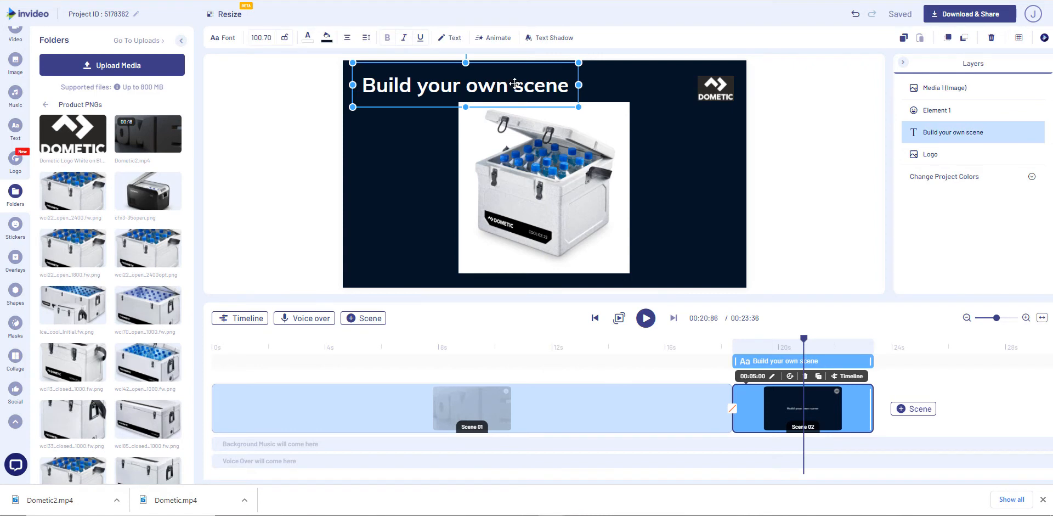
{"action": "double_click", "coordinate": [515, 83]}
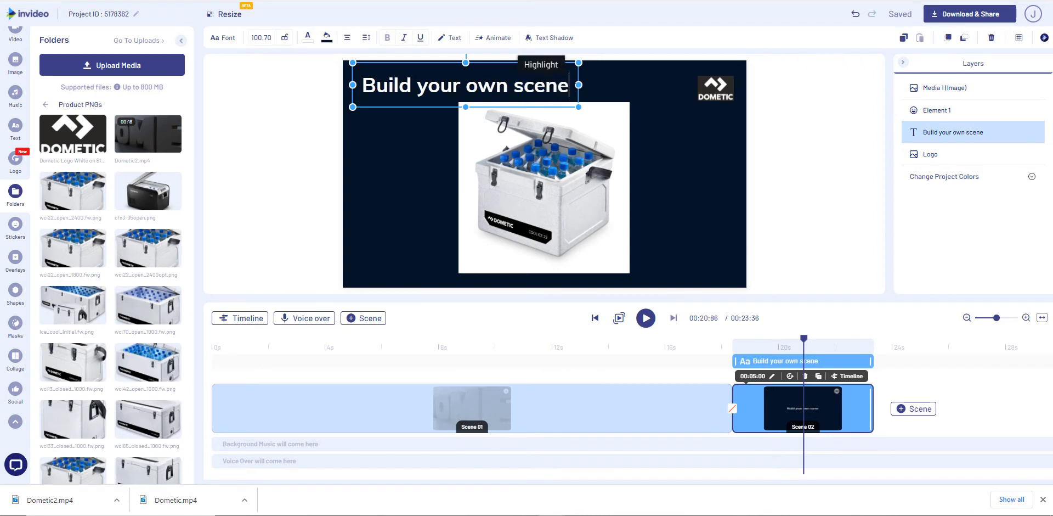
{"action": "left_click_drag", "start_coordinate": [569, 86], "coordinate": [366, 88]}
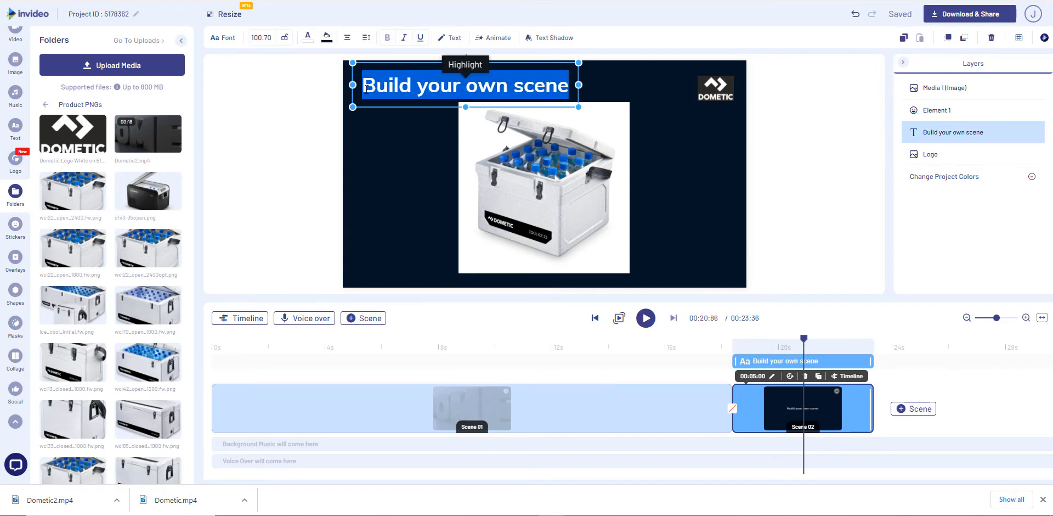
{"action": "type", "text": "Cool"}
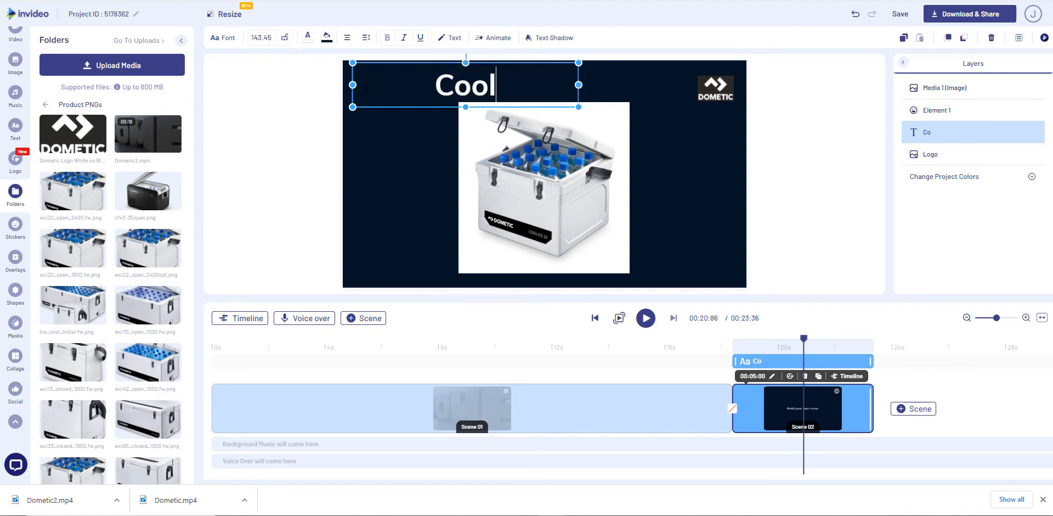
{"action": "type", "text": "ice"}
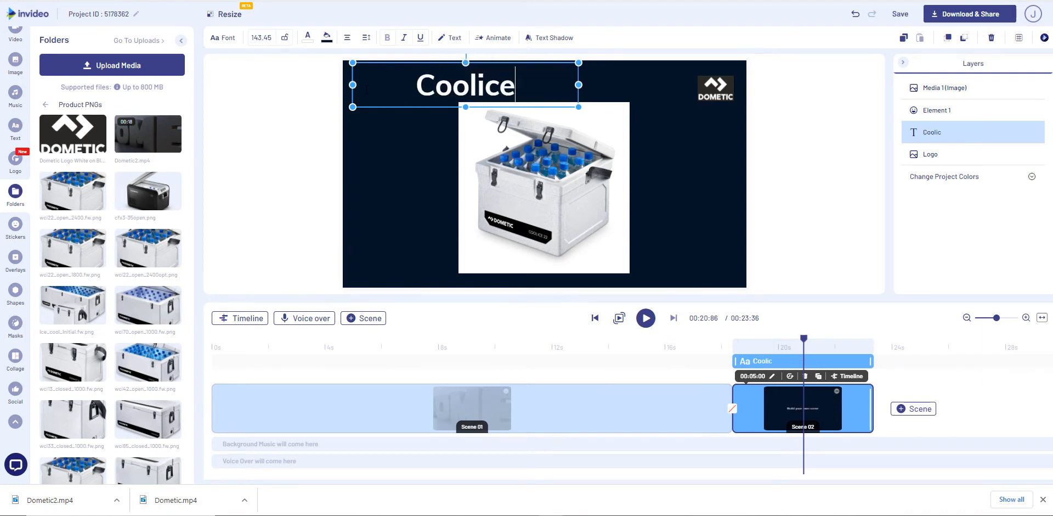
{"action": "type", "text": " 22"}
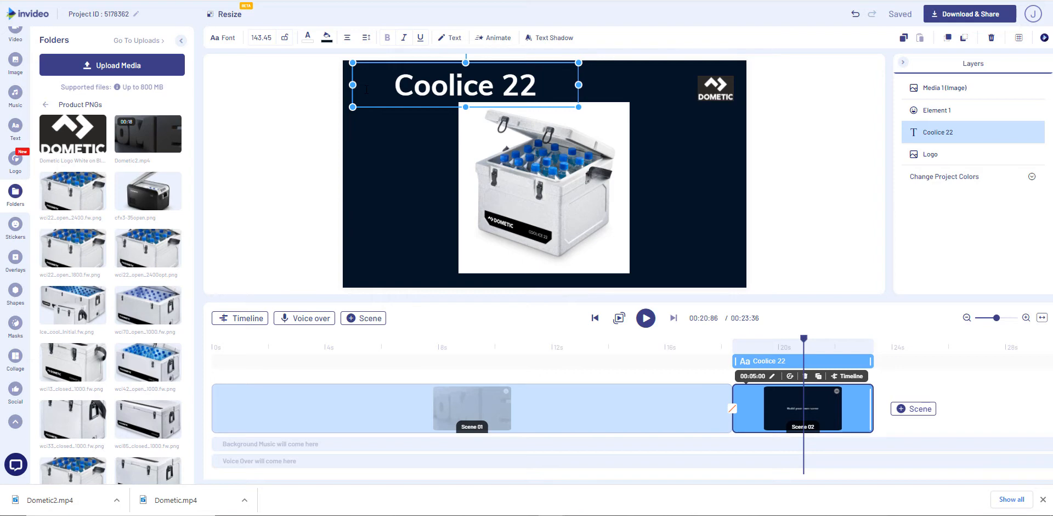
{"action": "left_click", "coordinate": [347, 37]}
{"action": "left_click", "coordinate": [346, 58]}
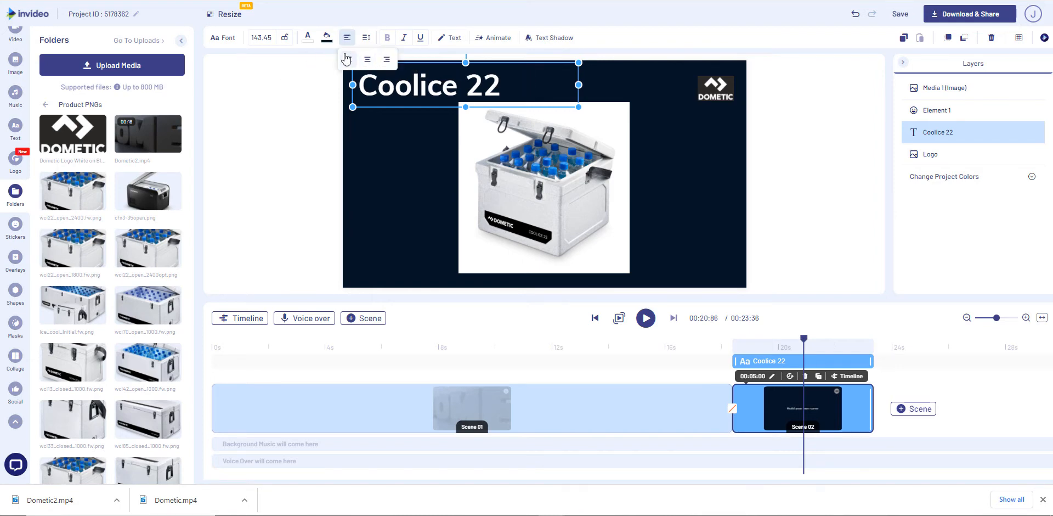
Step: Highlight the word "Coolice" in the heading and open the heading's text colour settings
{"action": "double_click", "coordinate": [410, 89]}
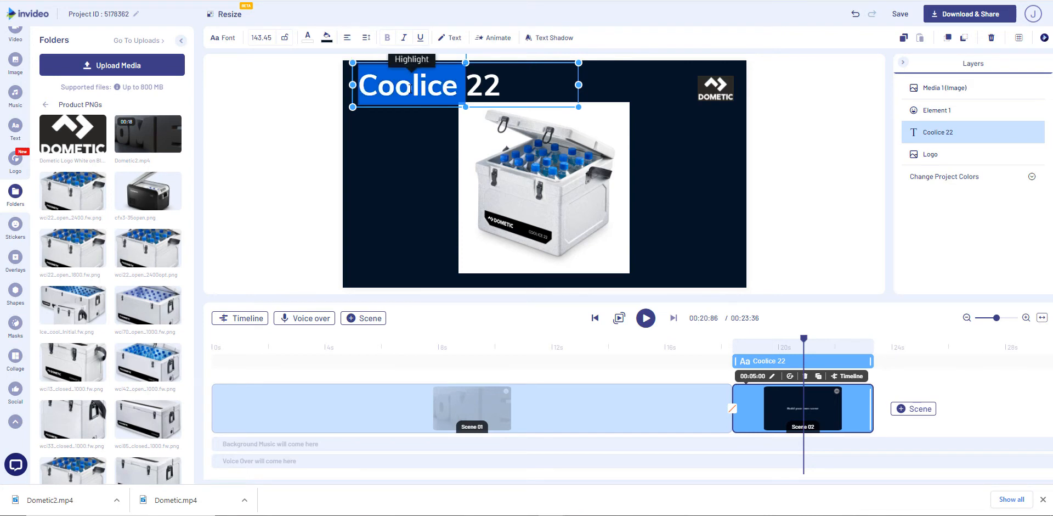
{"action": "left_click", "coordinate": [415, 61]}
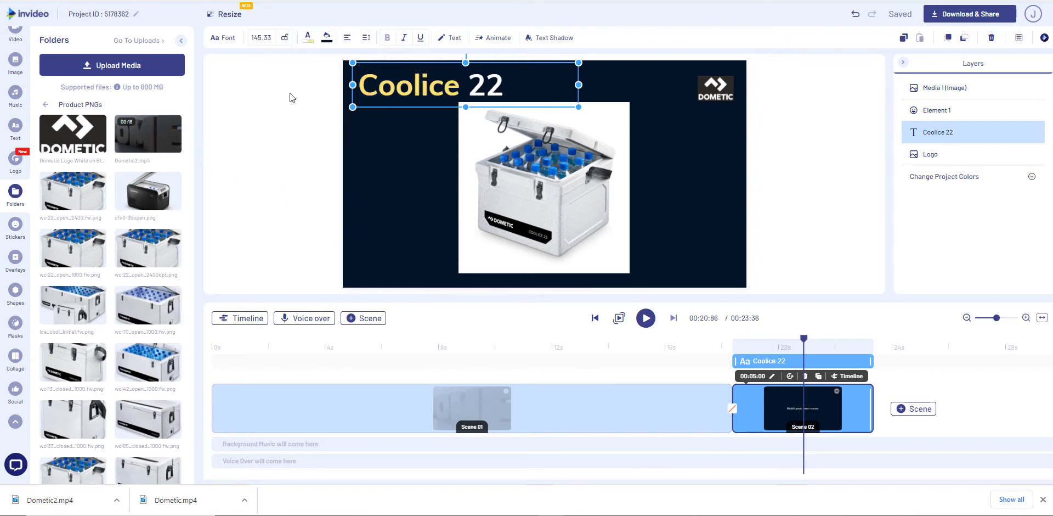
{"action": "left_click", "coordinate": [304, 43]}
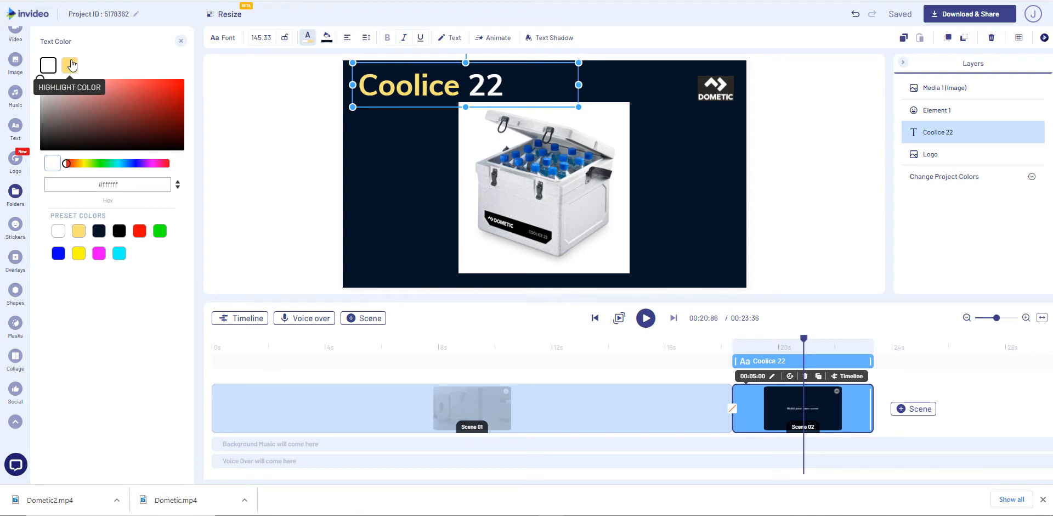
{"action": "left_click", "coordinate": [59, 255]}
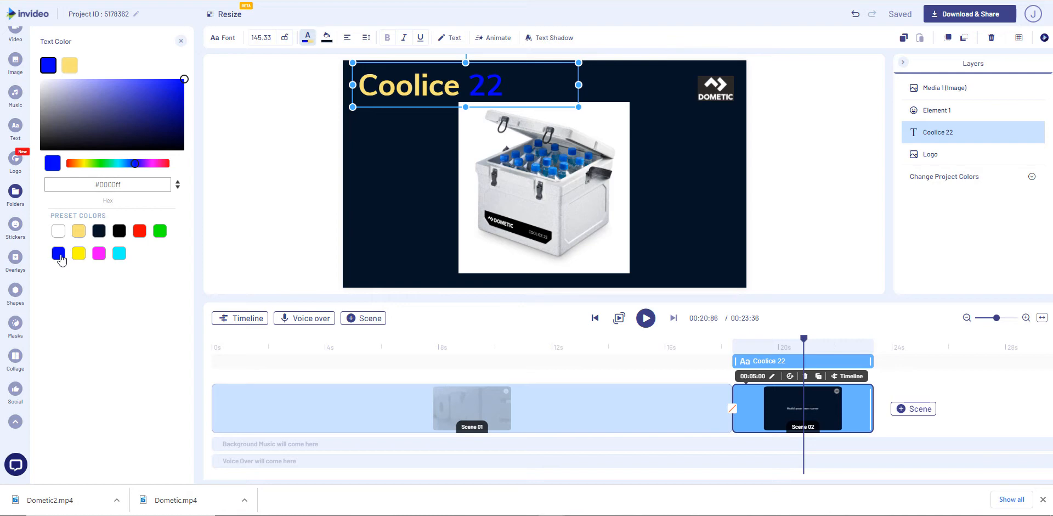
{"action": "left_click", "coordinate": [856, 15]}
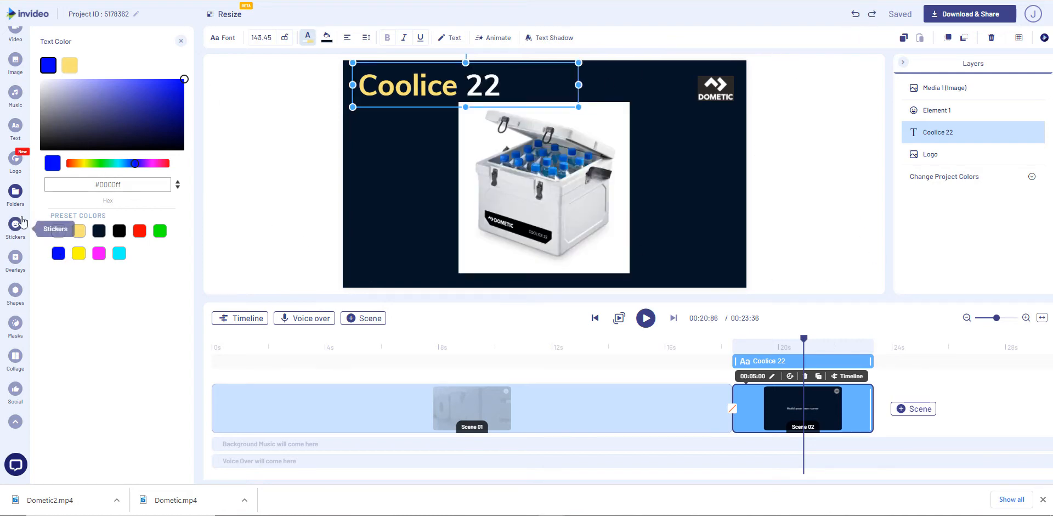
{"action": "left_click", "coordinate": [57, 230]}
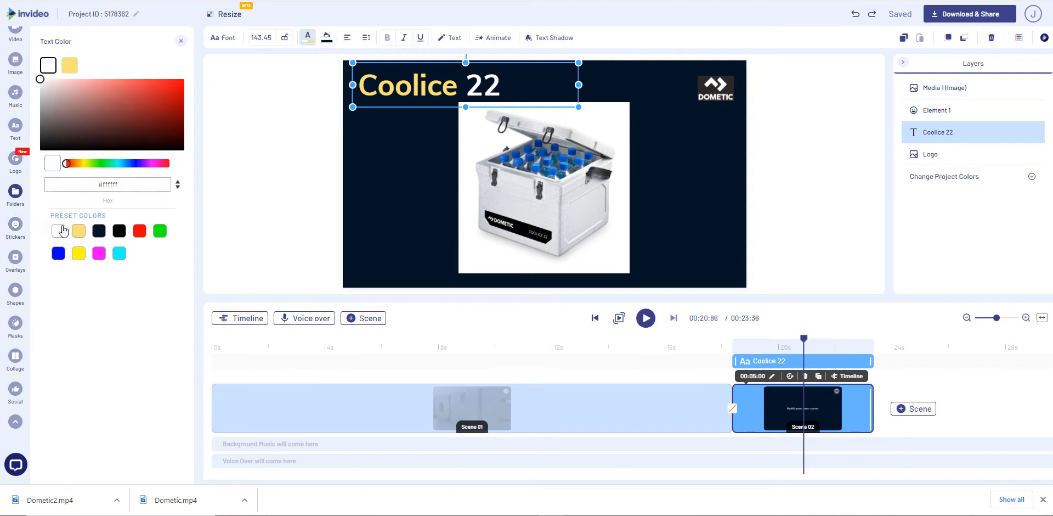
Step: Set the highlight colour of "Coolice" to the preset cyan (#00ffff) and deselect the heading
{"action": "left_click", "coordinate": [70, 65]}
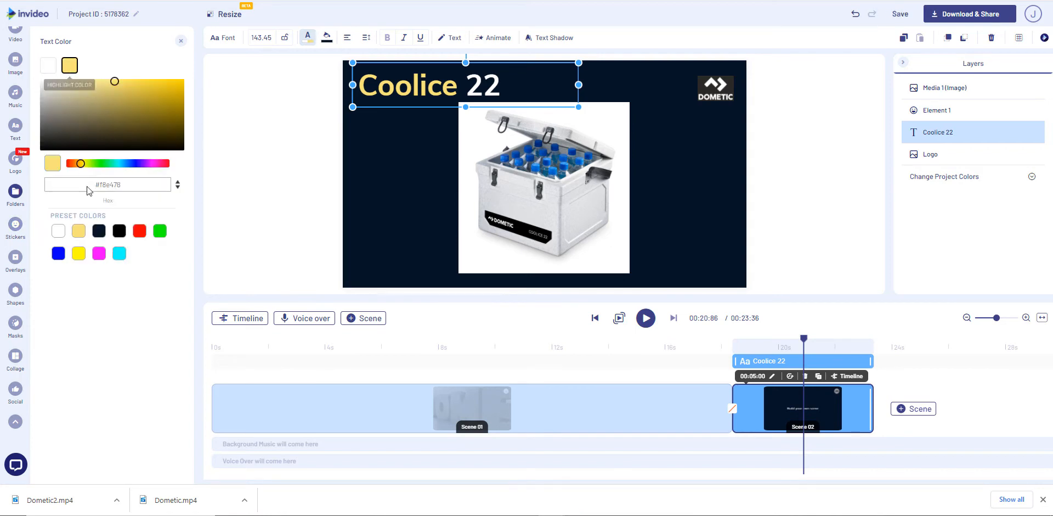
{"action": "left_click", "coordinate": [59, 254]}
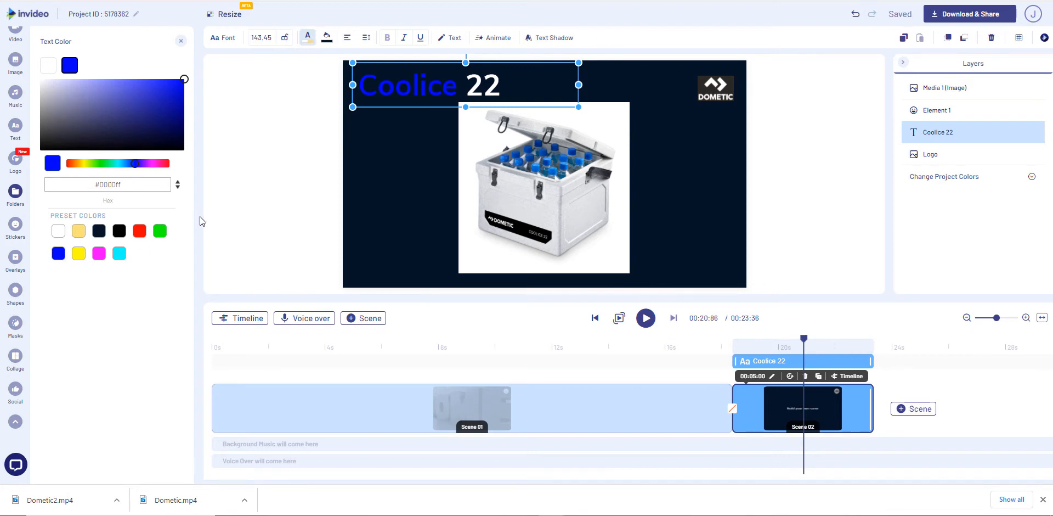
{"action": "left_click", "coordinate": [120, 257]}
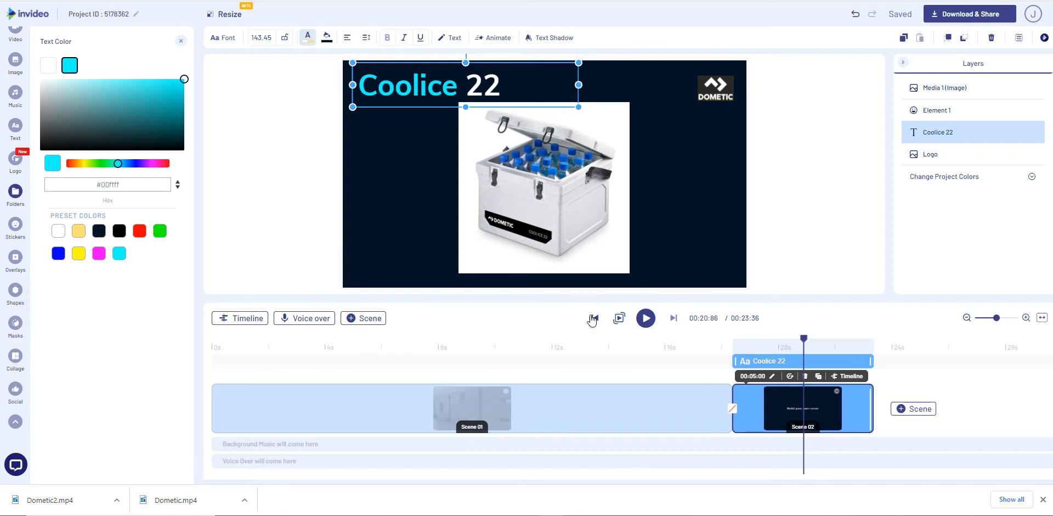
{"action": "left_click", "coordinate": [307, 203]}
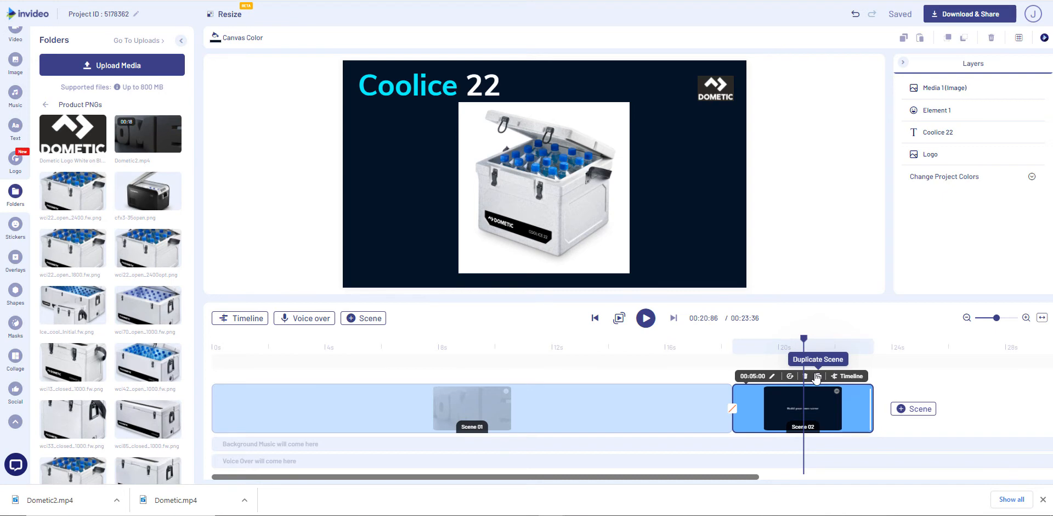
Step: Open Scene 2's layer timeline and give the "Coolice 22" heading a per-character Fade From Left entrance animation
{"action": "left_click", "coordinate": [242, 320]}
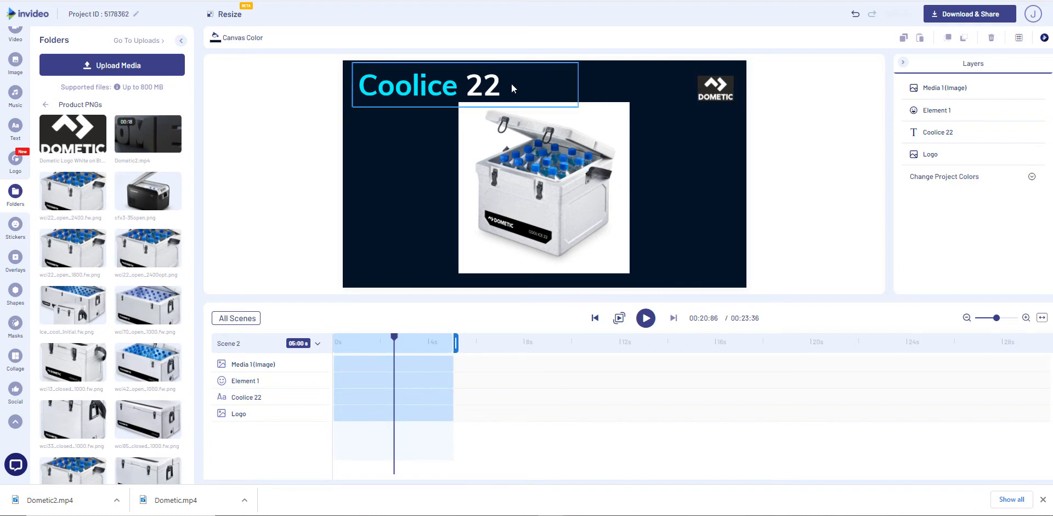
{"action": "left_click", "coordinate": [449, 82]}
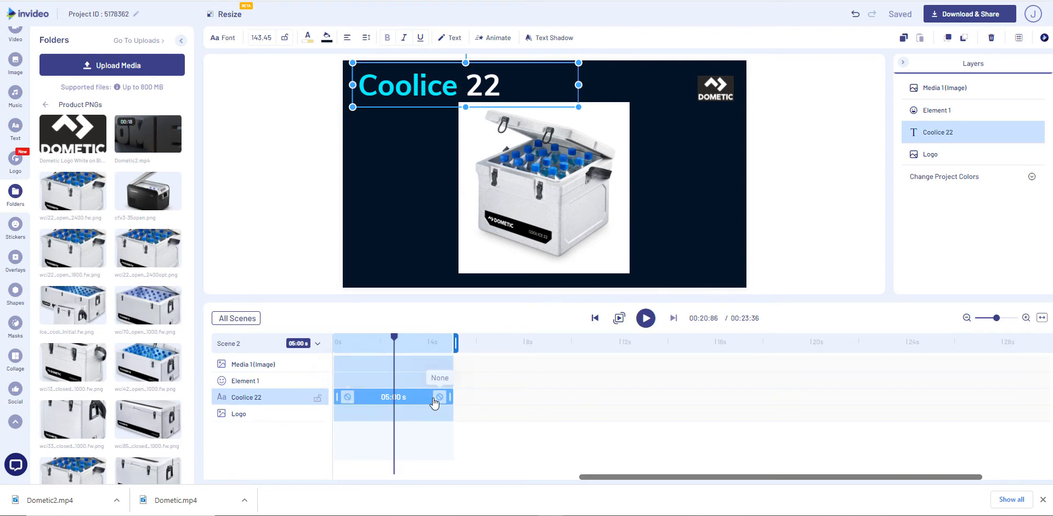
{"action": "left_click", "coordinate": [348, 396]}
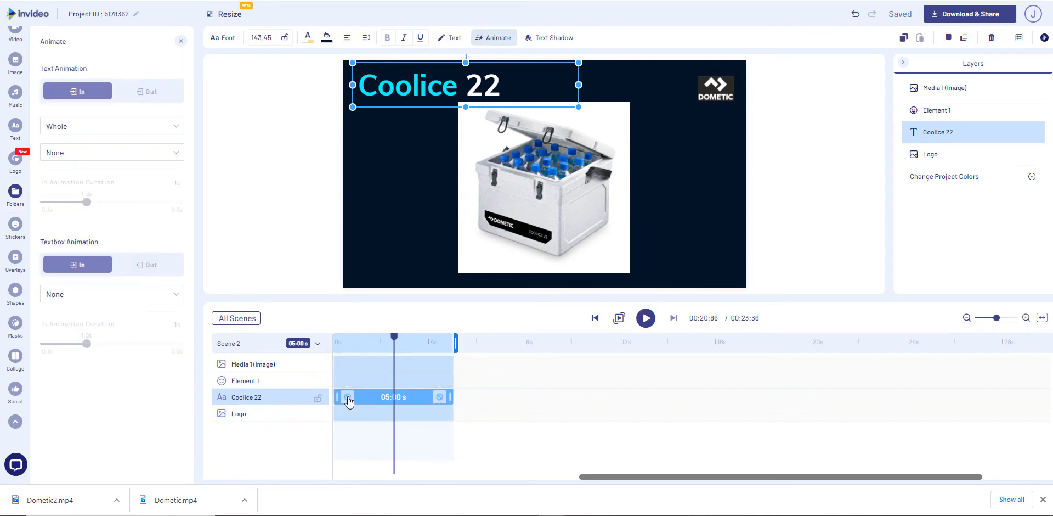
{"action": "left_click", "coordinate": [81, 126]}
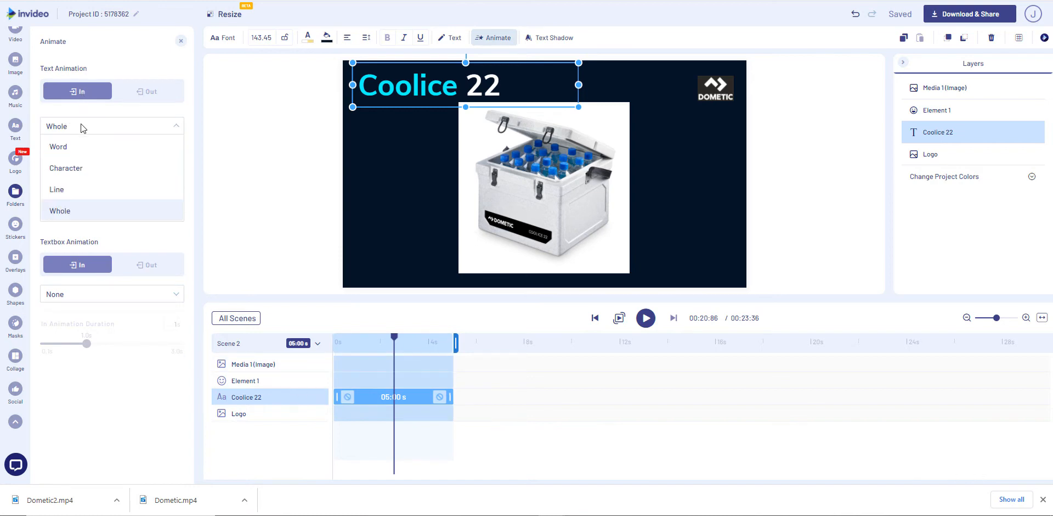
{"action": "left_click", "coordinate": [65, 168]}
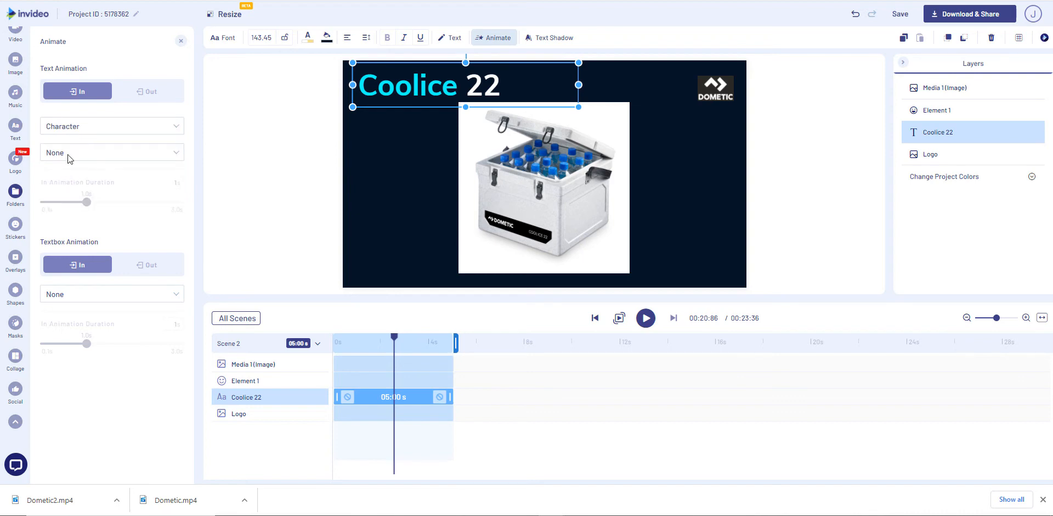
{"action": "left_click", "coordinate": [65, 156]}
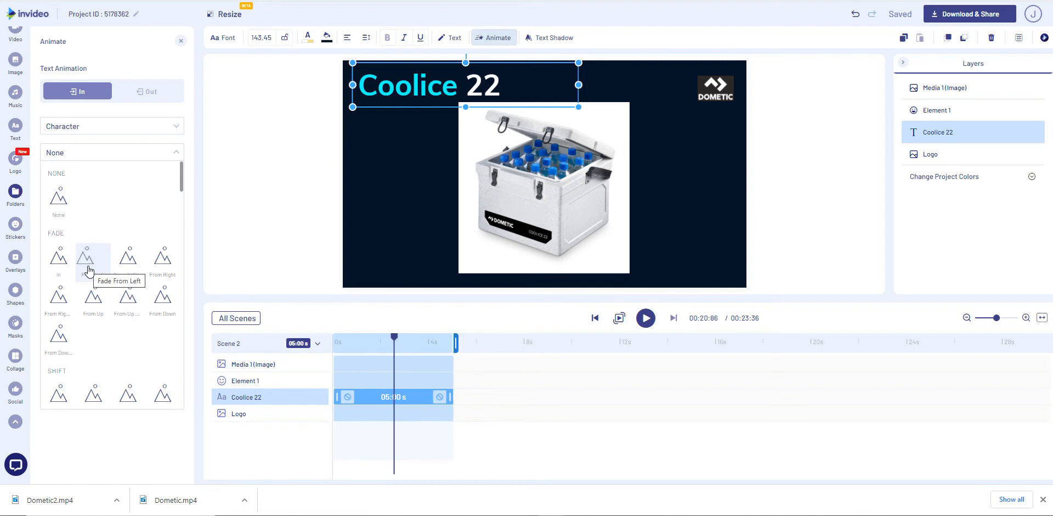
{"action": "left_click", "coordinate": [91, 263]}
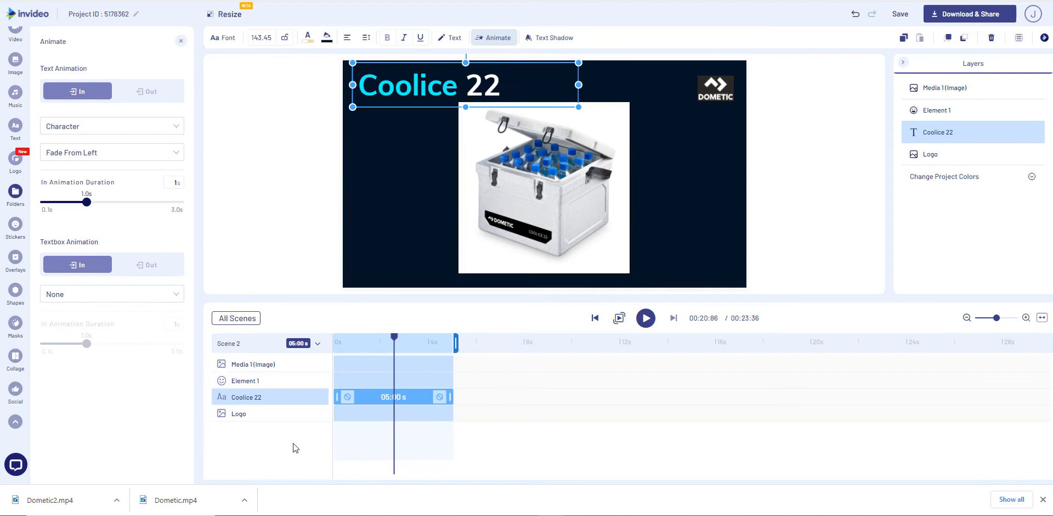
Step: Give the white square behind the cooler a Bounce From Right entrance animation
{"action": "left_click", "coordinate": [249, 382]}
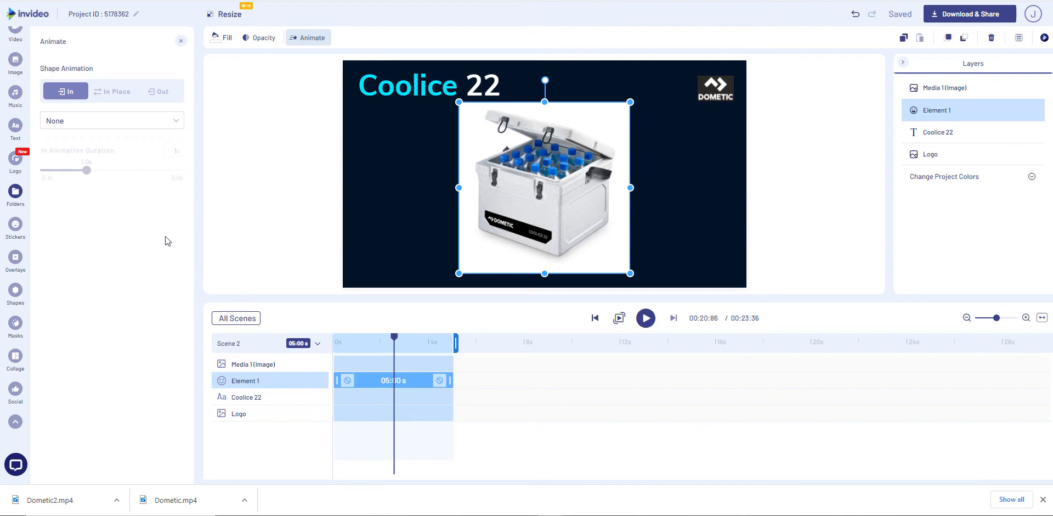
{"action": "left_click", "coordinate": [98, 124]}
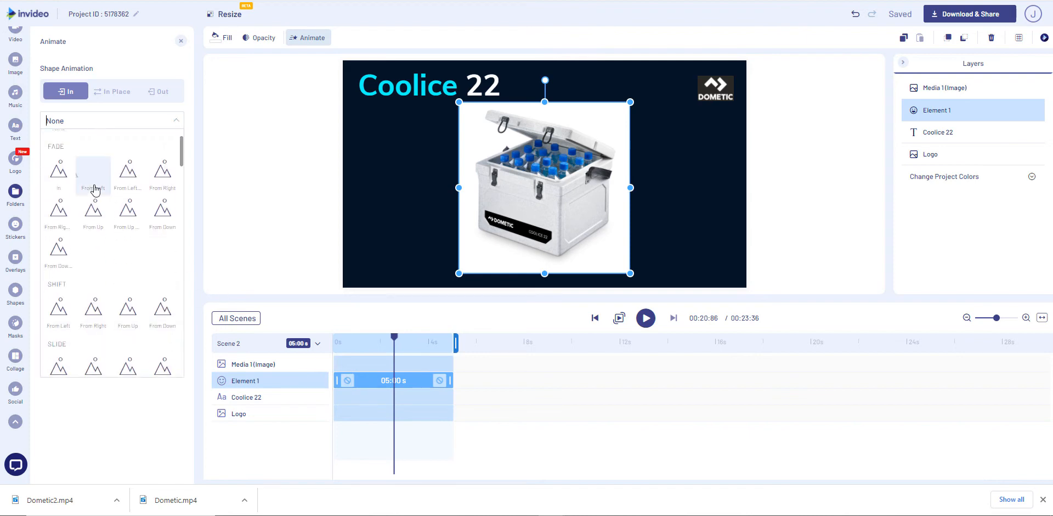
{"action": "scroll", "coordinate": [95, 187], "scroll_direction": "down", "scroll_amount": 5}
{"action": "scroll", "coordinate": [93, 189], "scroll_direction": "down", "scroll_amount": 3}
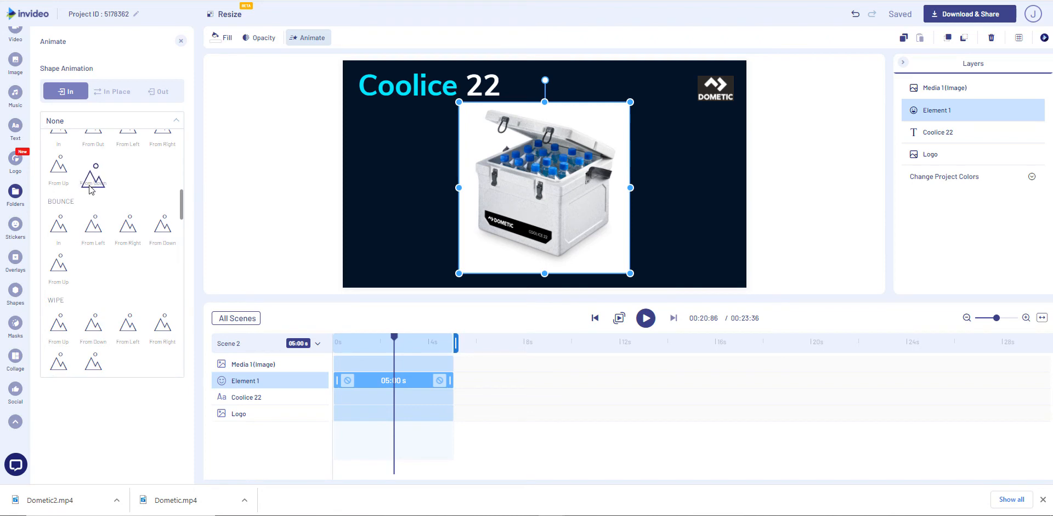
{"action": "left_click", "coordinate": [137, 228]}
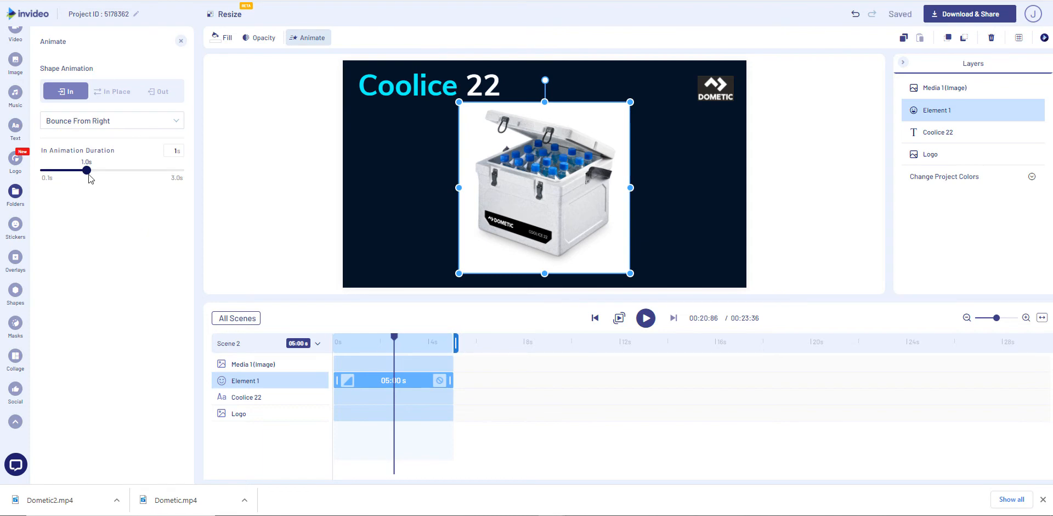
Step: Give the cooler image a Flip From X-Axis entrance animation
{"action": "left_click", "coordinate": [560, 203]}
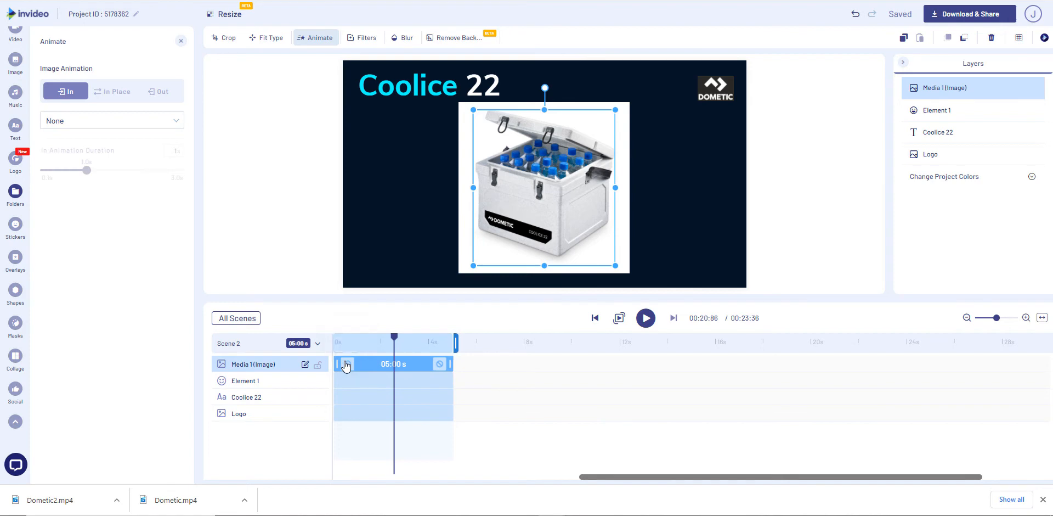
{"action": "left_click", "coordinate": [132, 119]}
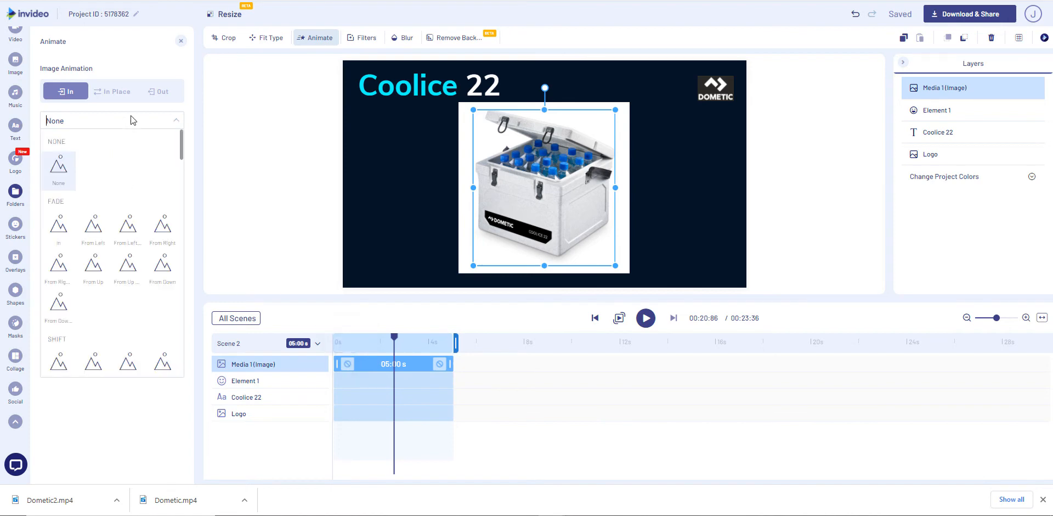
{"action": "scroll", "coordinate": [105, 185], "scroll_direction": "down", "scroll_amount": 8}
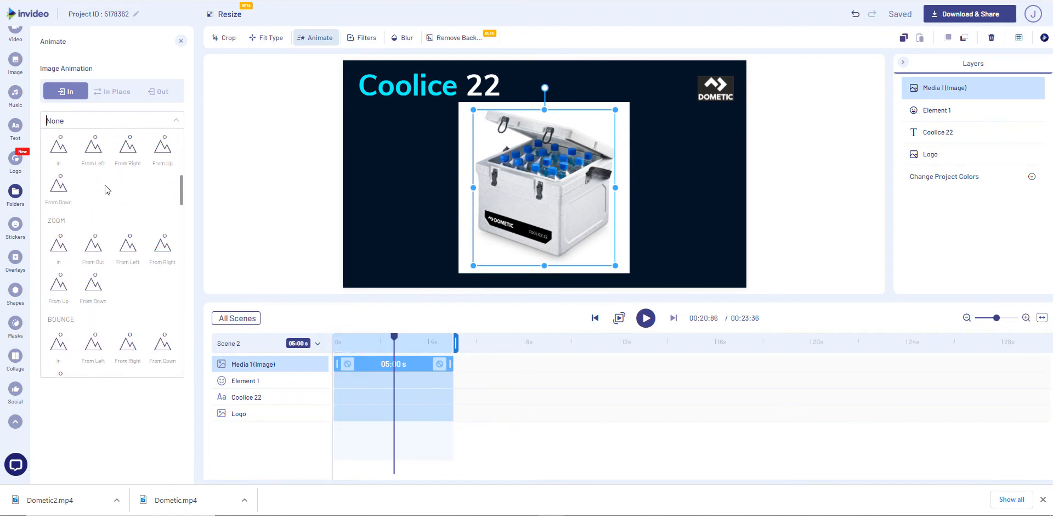
{"action": "scroll", "coordinate": [106, 189], "scroll_direction": "down", "scroll_amount": 5}
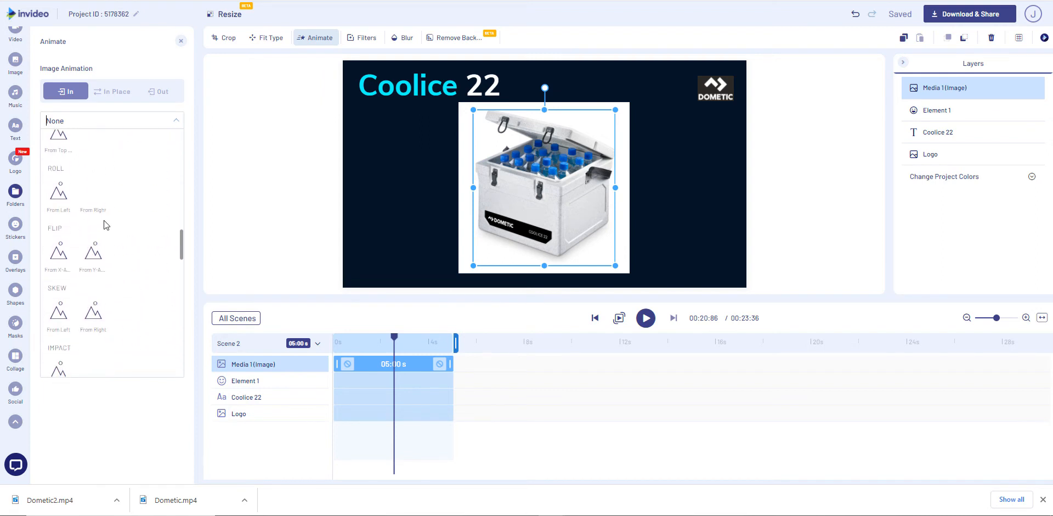
{"action": "scroll", "coordinate": [100, 236], "scroll_direction": "down", "scroll_amount": 1}
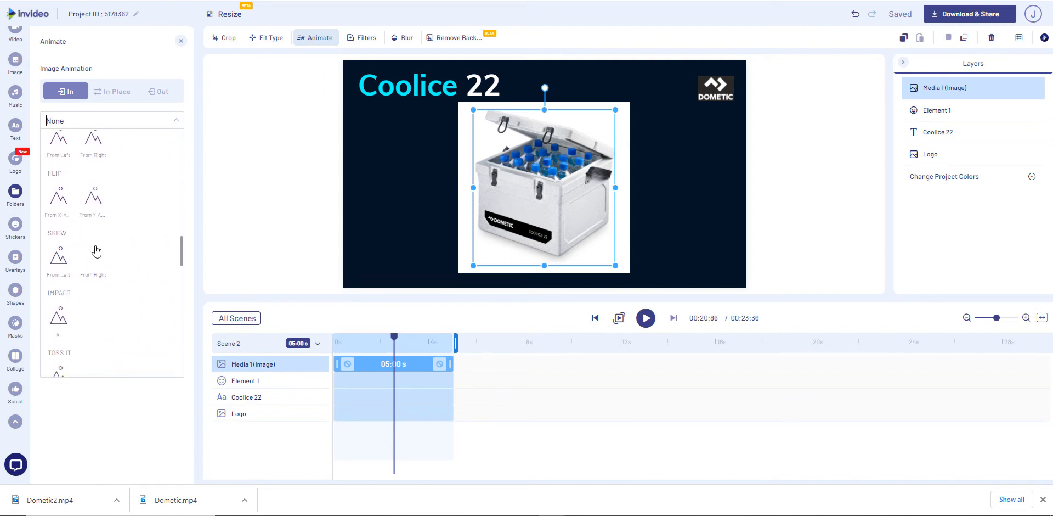
{"action": "left_click", "coordinate": [53, 209]}
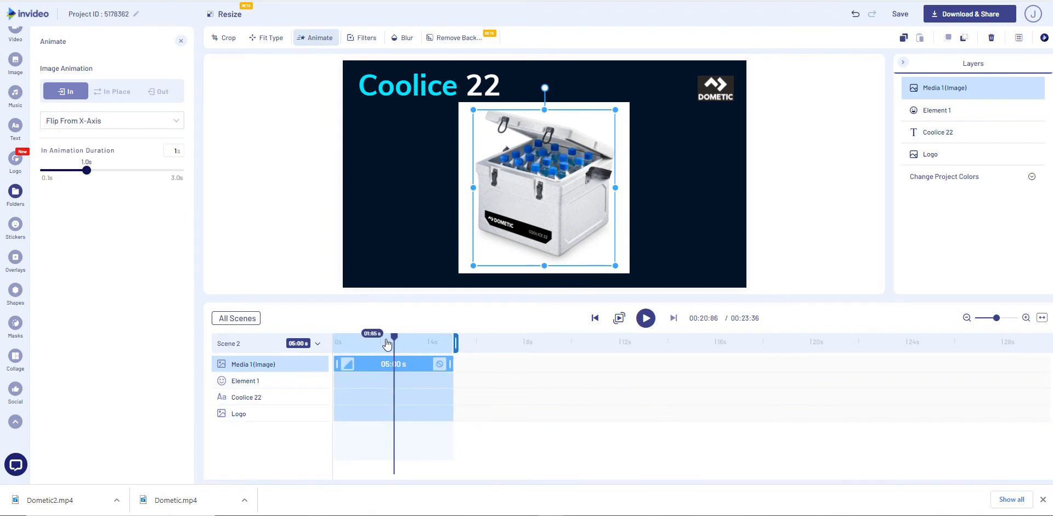
Step: Play Scene 2 from its start and check several points along its timeline to review the entrance animations
{"action": "left_click_drag", "start_coordinate": [397, 341], "coordinate": [289, 345]}
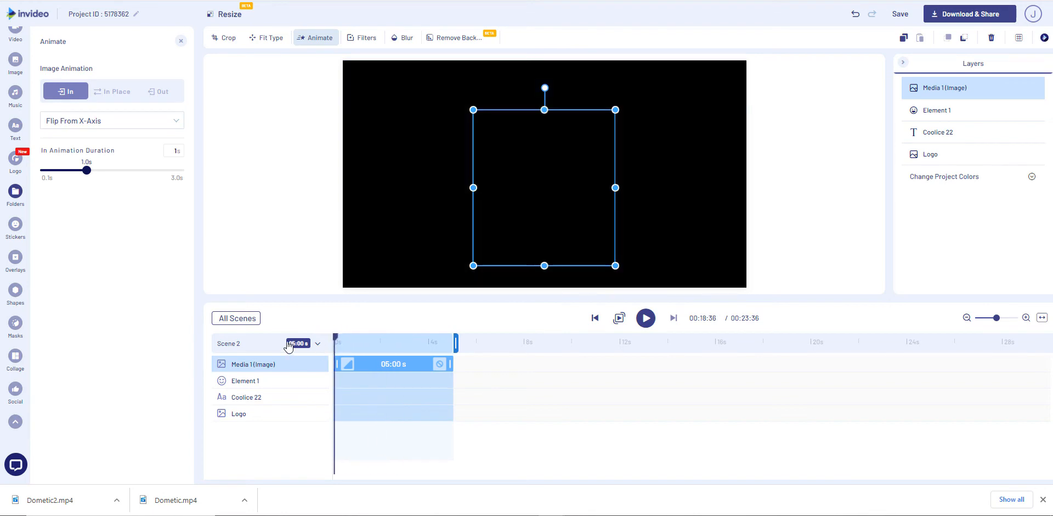
{"action": "left_click", "coordinate": [645, 319]}
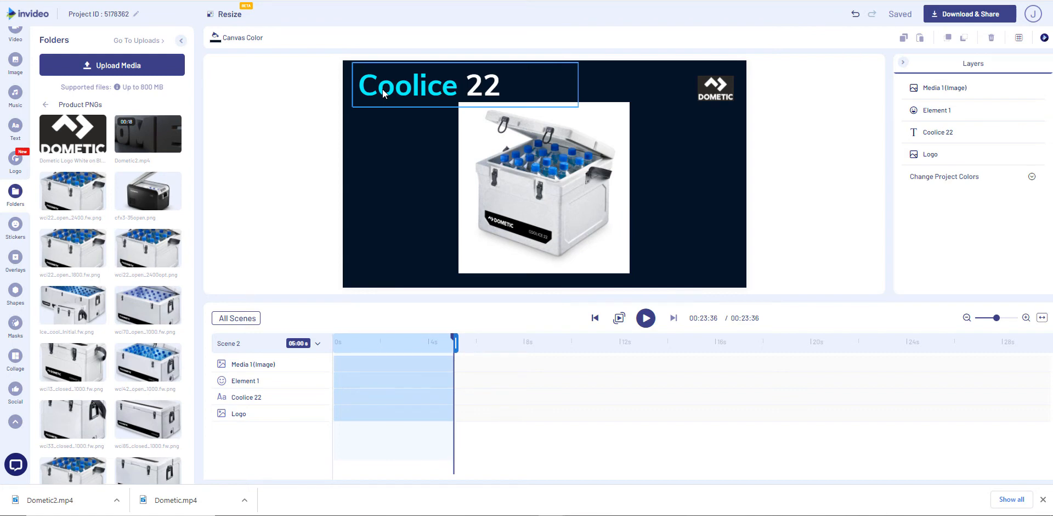
{"action": "left_click", "coordinate": [347, 341]}
{"action": "left_click", "coordinate": [402, 348]}
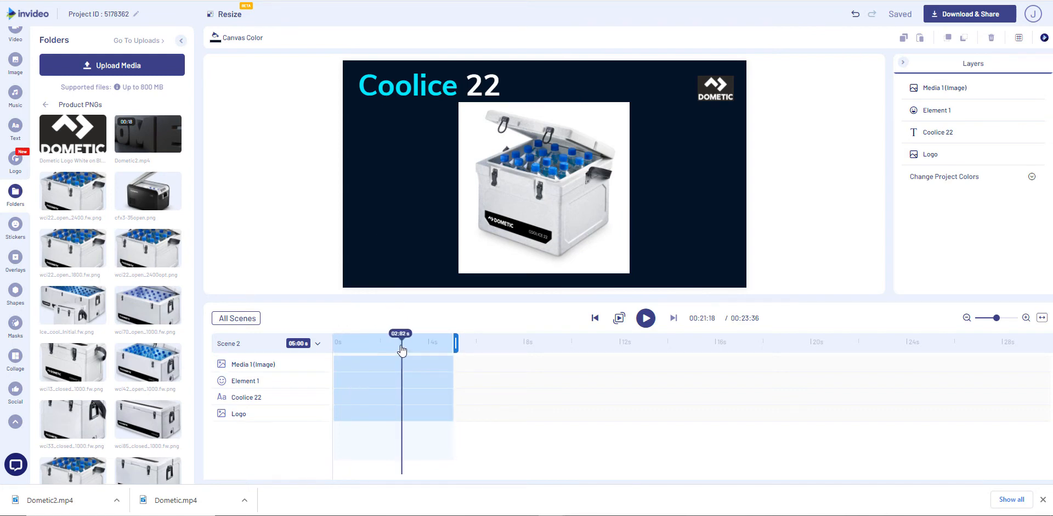
{"action": "left_click", "coordinate": [345, 348]}
{"action": "left_click", "coordinate": [391, 348]}
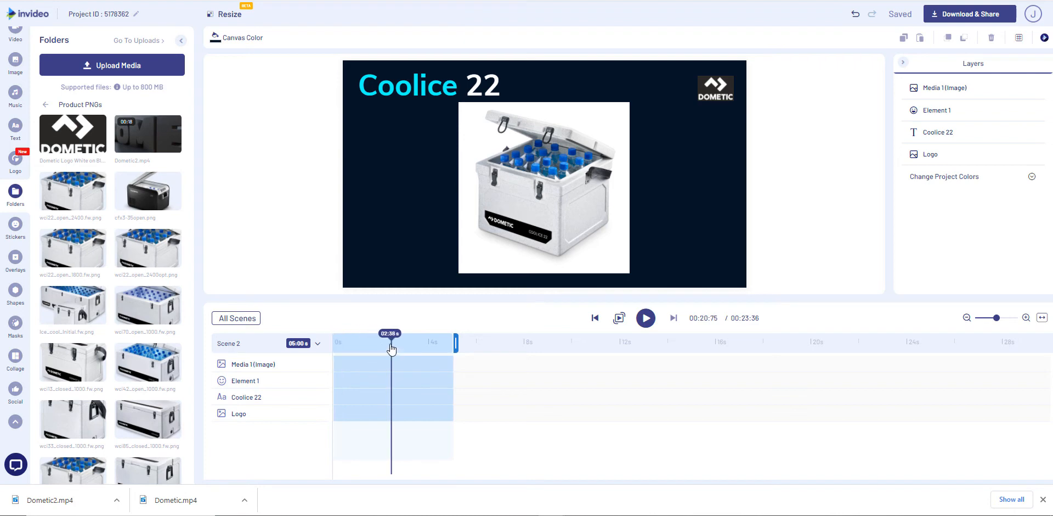
{"action": "left_click", "coordinate": [438, 346]}
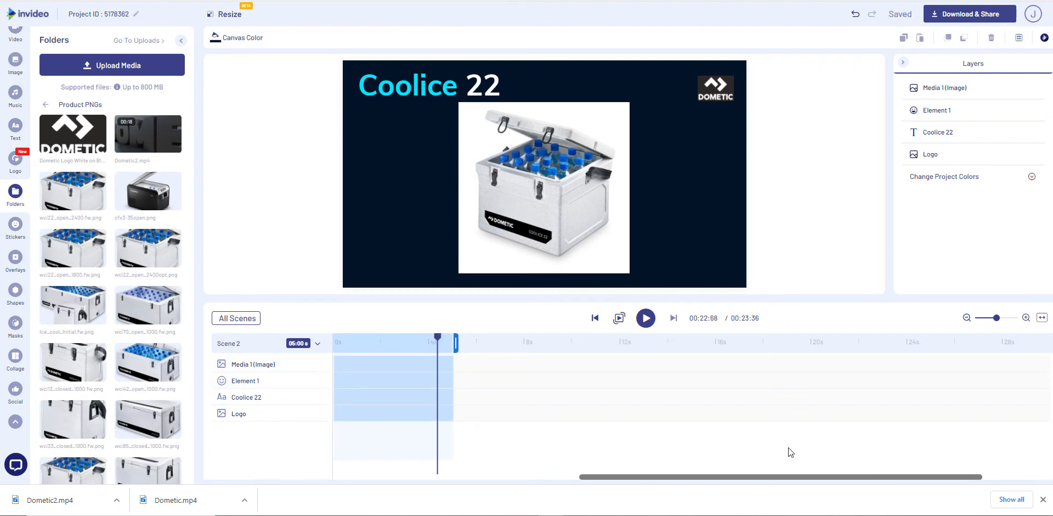
Step: Return to the all-scenes view and play the video from near the end of Scene 01 through Scene 02
{"action": "left_click", "coordinate": [250, 317]}
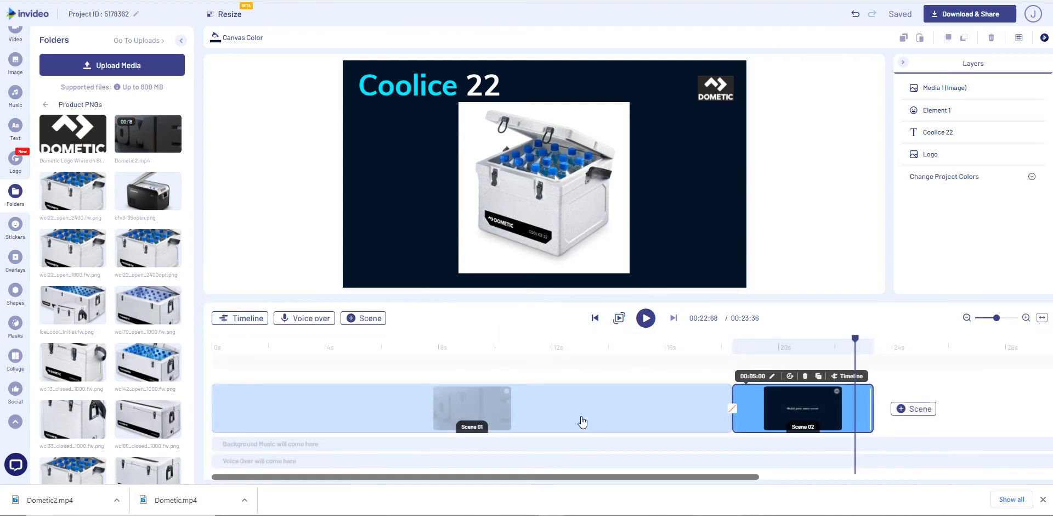
{"action": "left_click", "coordinate": [682, 349]}
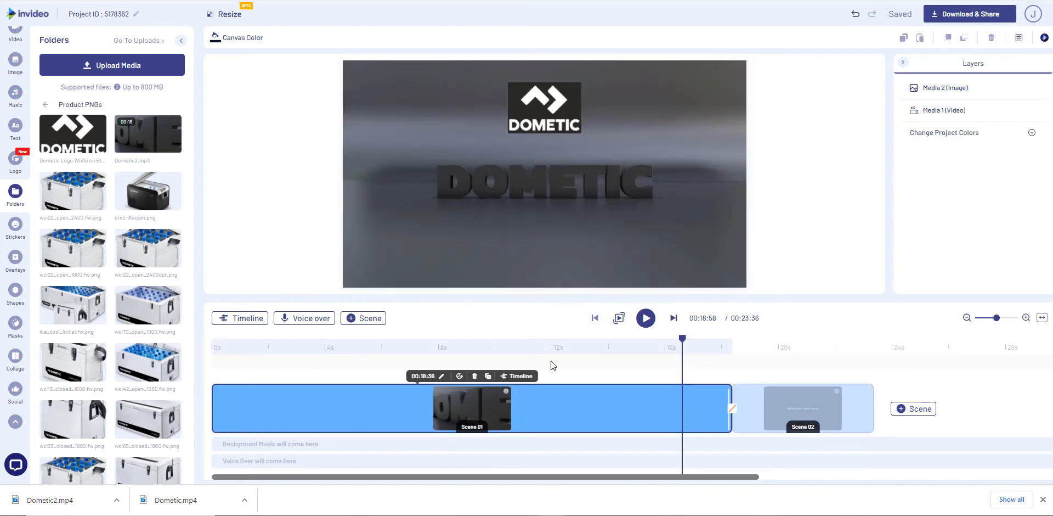
{"action": "left_click", "coordinate": [646, 318]}
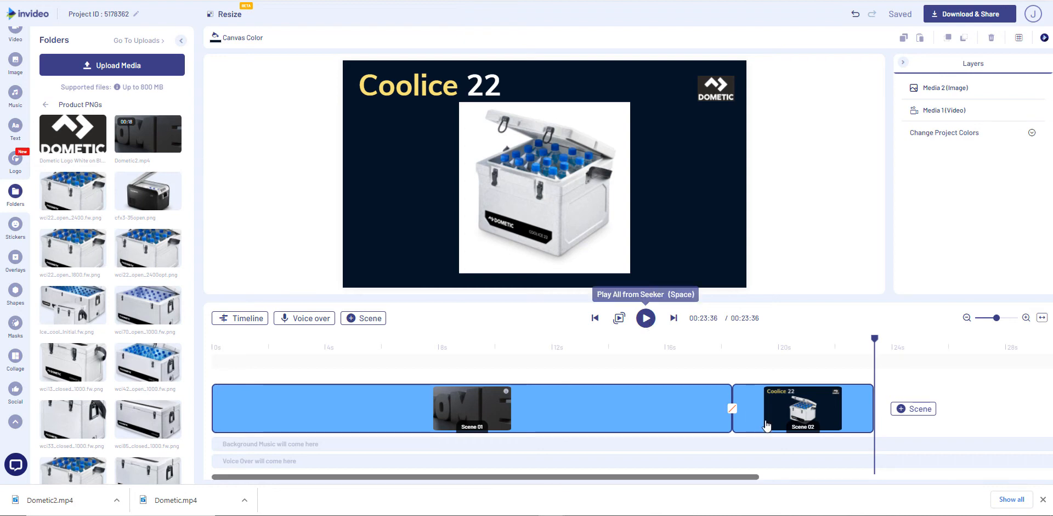
Step: Duplicate Scene 02, the Coolice 22 scene, to make a third scene
{"action": "left_click", "coordinate": [789, 411]}
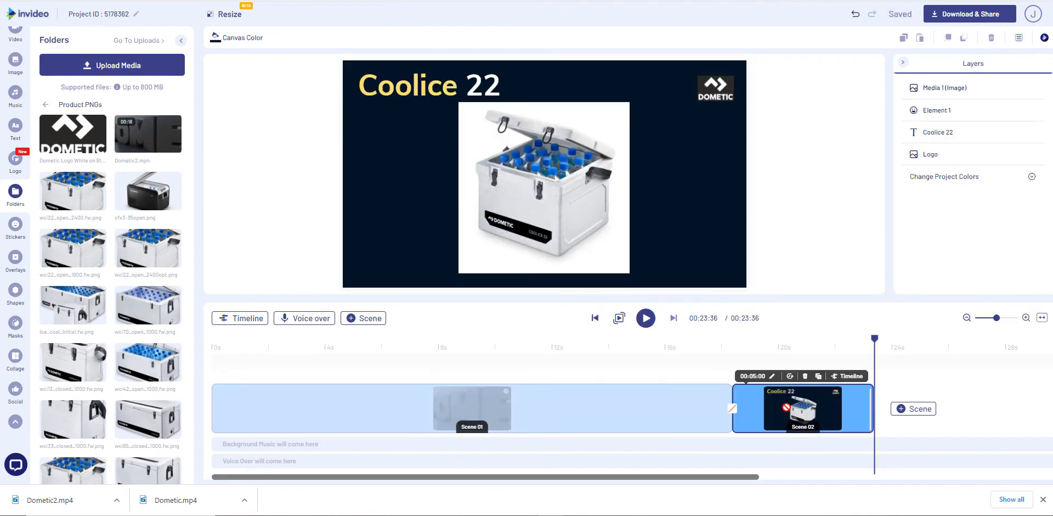
{"action": "left_click", "coordinate": [819, 377]}
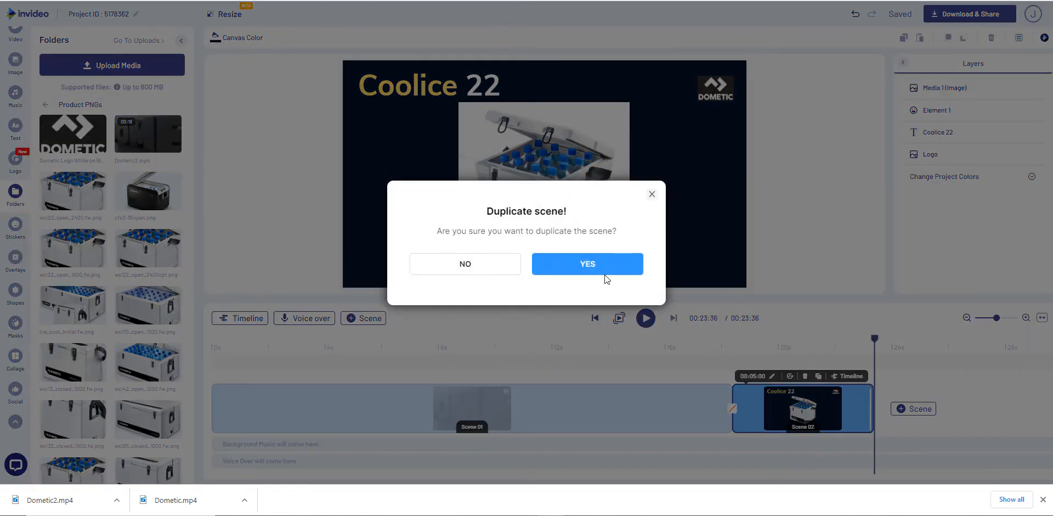
{"action": "left_click", "coordinate": [604, 273]}
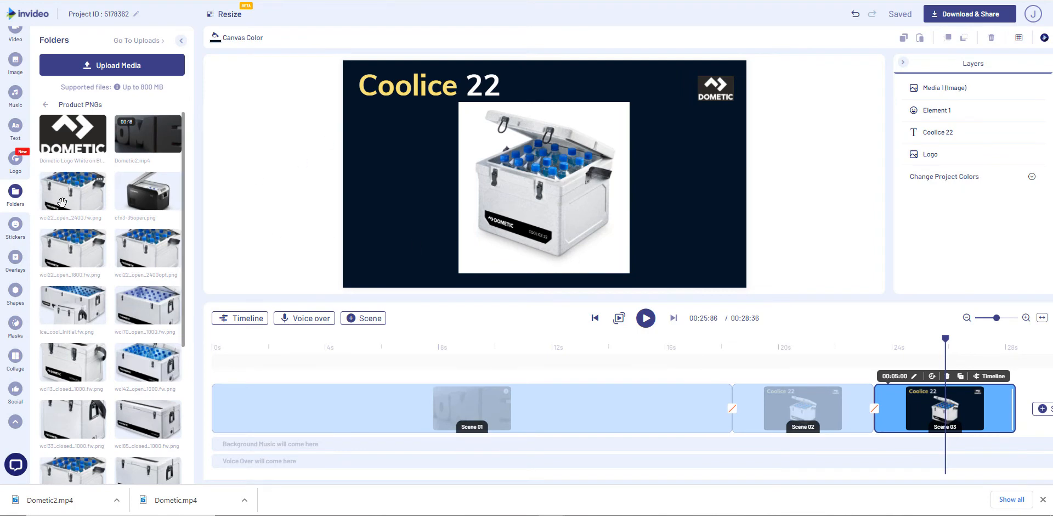
Step: Replace the cooler image in Scene 03 with cfx28_open_1800opt.png from the Product PNGs folder
{"action": "scroll", "coordinate": [145, 196], "scroll_direction": "down", "scroll_amount": 5}
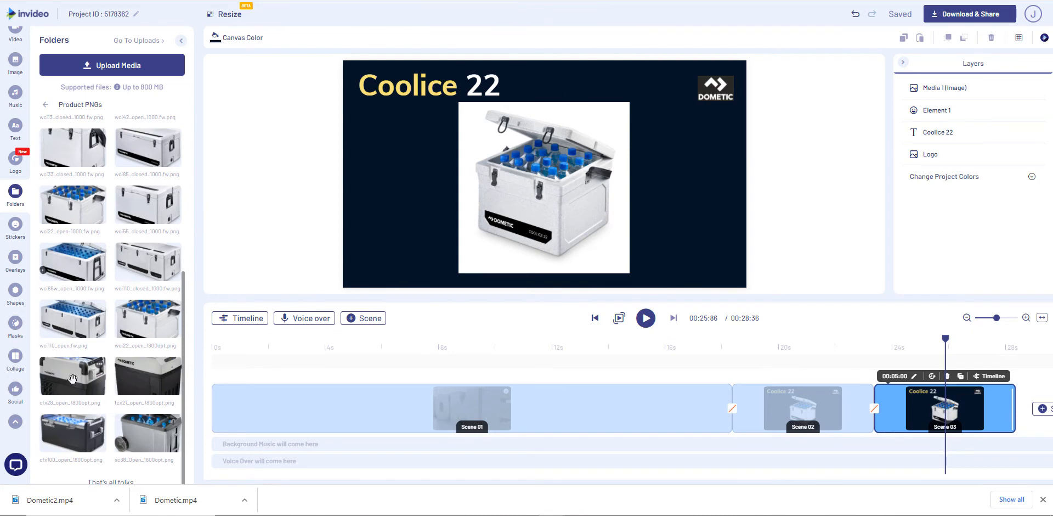
{"action": "left_click", "coordinate": [543, 206]}
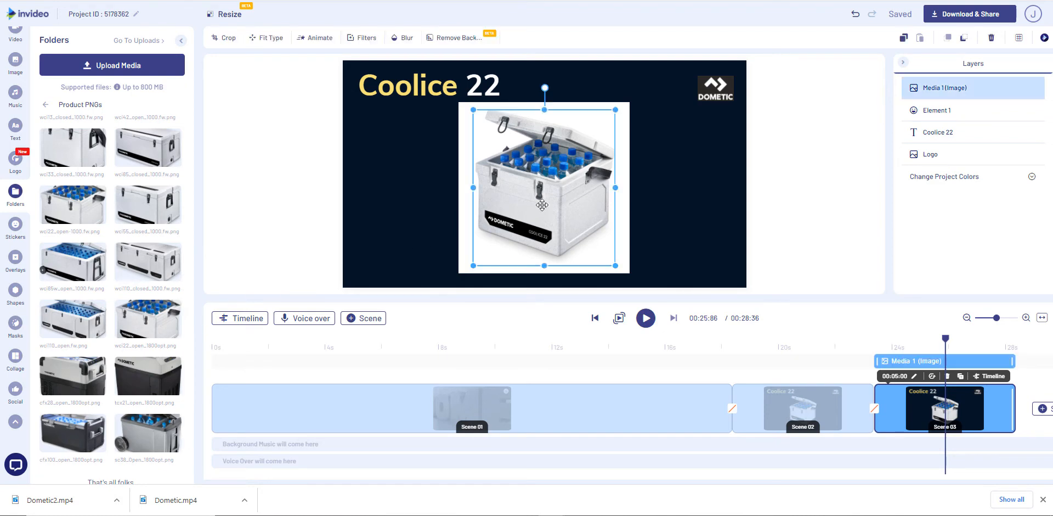
{"action": "key", "text": "Delete"}
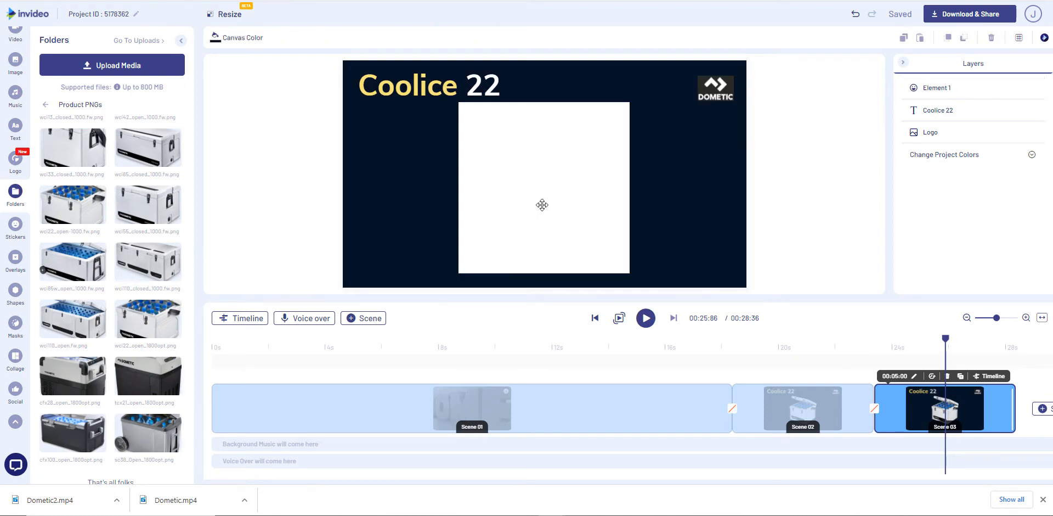
{"action": "left_click_drag", "start_coordinate": [54, 383], "coordinate": [546, 196]}
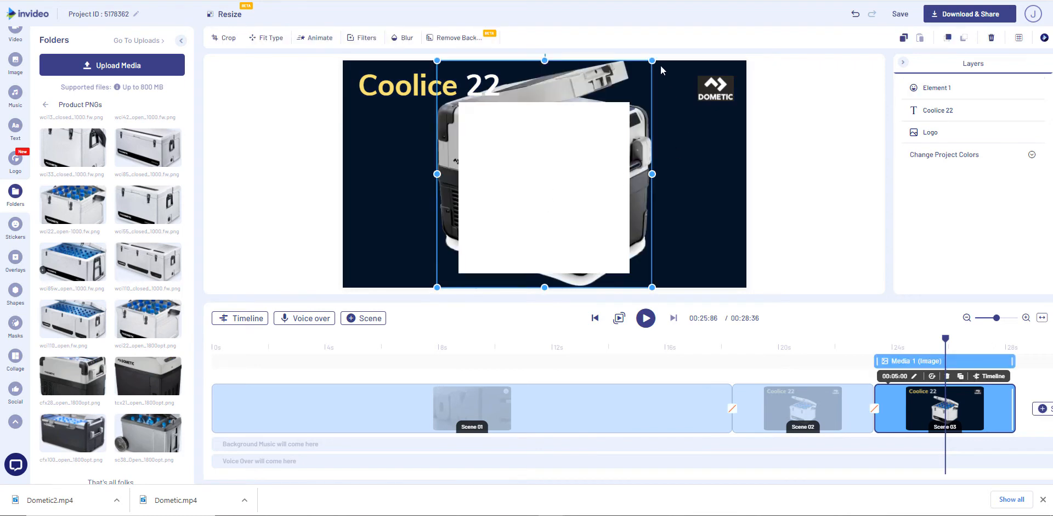
Step: Shrink the new cooler image to fit within the white square's size and shift the square slightly upward
{"action": "left_click_drag", "start_coordinate": [652, 60], "coordinate": [621, 115]}
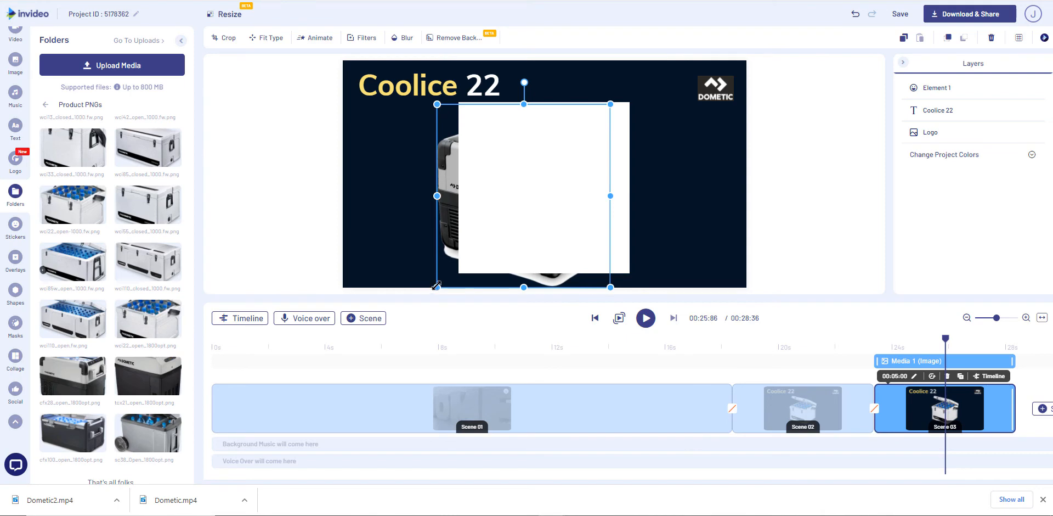
{"action": "left_click_drag", "start_coordinate": [436, 286], "coordinate": [470, 252]}
{"action": "left_click", "coordinate": [528, 181]}
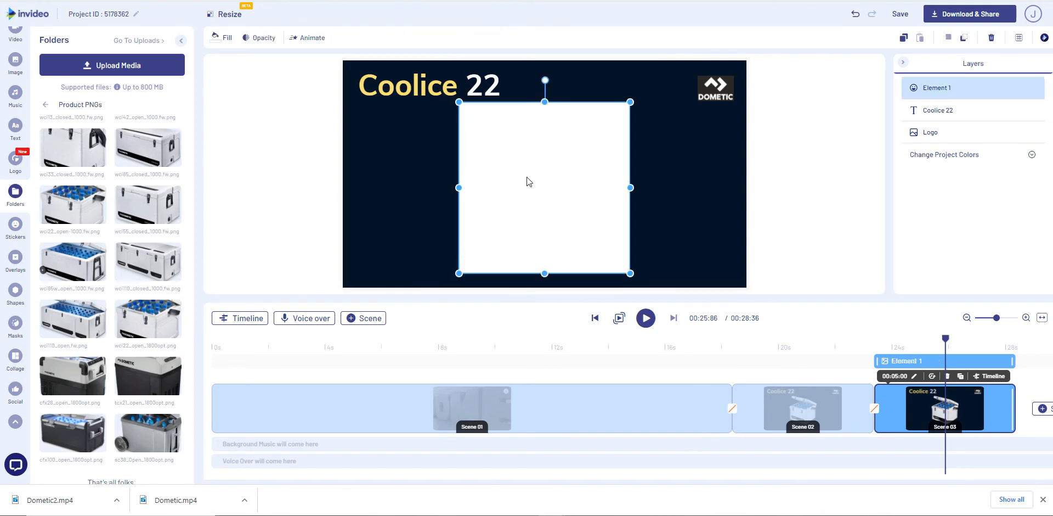
{"action": "left_click_drag", "start_coordinate": [528, 181], "coordinate": [528, 173]}
{"action": "left_click", "coordinate": [669, 223]}
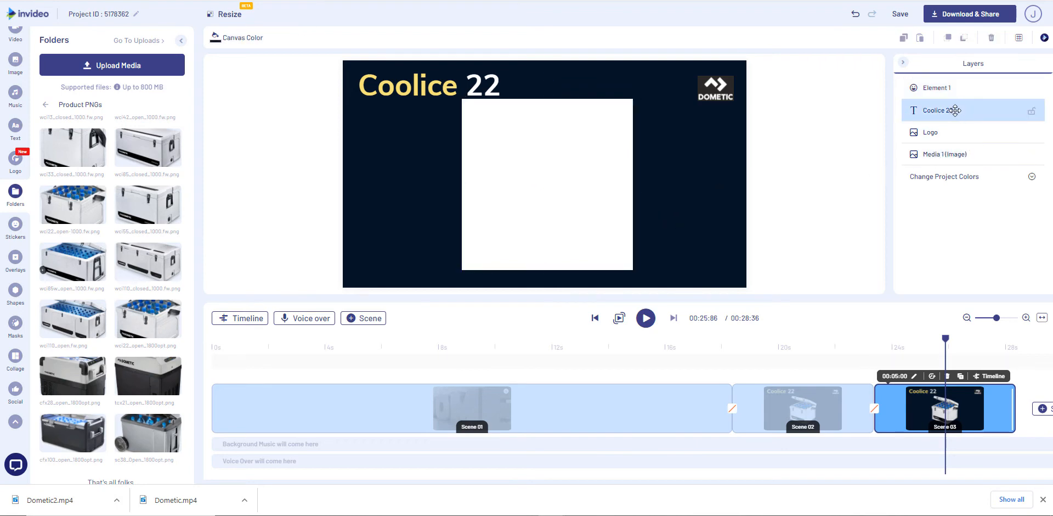
Step: Move the cooler image layer above all other Scene 03 layers and centre the image on the white square
{"action": "left_click_drag", "start_coordinate": [955, 110], "coordinate": [956, 88]}
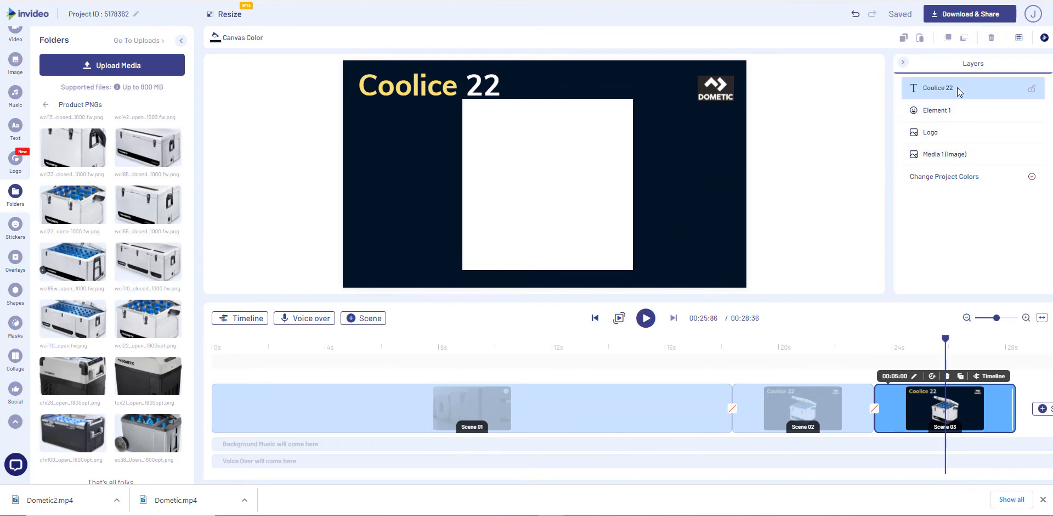
{"action": "left_click", "coordinate": [576, 173]}
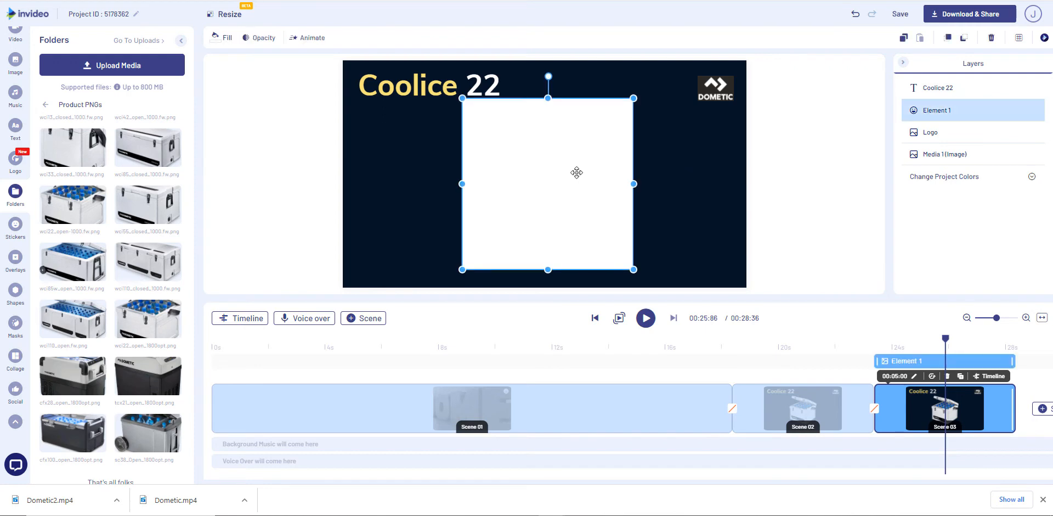
{"action": "left_click_drag", "start_coordinate": [932, 93], "coordinate": [938, 110]}
{"action": "left_click_drag", "start_coordinate": [943, 154], "coordinate": [940, 91]}
{"action": "left_click", "coordinate": [560, 254]}
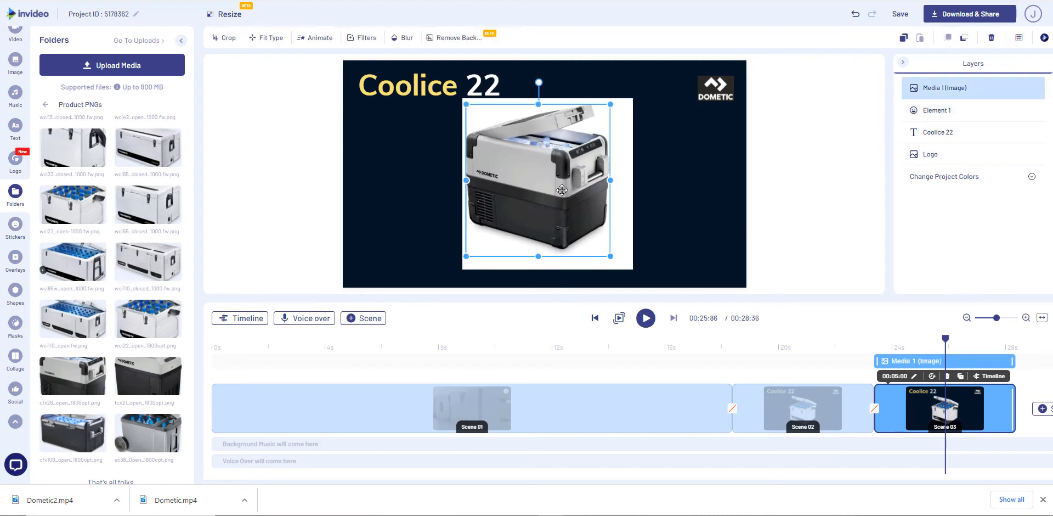
{"action": "left_click_drag", "start_coordinate": [561, 190], "coordinate": [574, 197]}
Step: Change the Scene 03 heading to "Tropicool 28"
{"action": "left_click", "coordinate": [399, 78]}
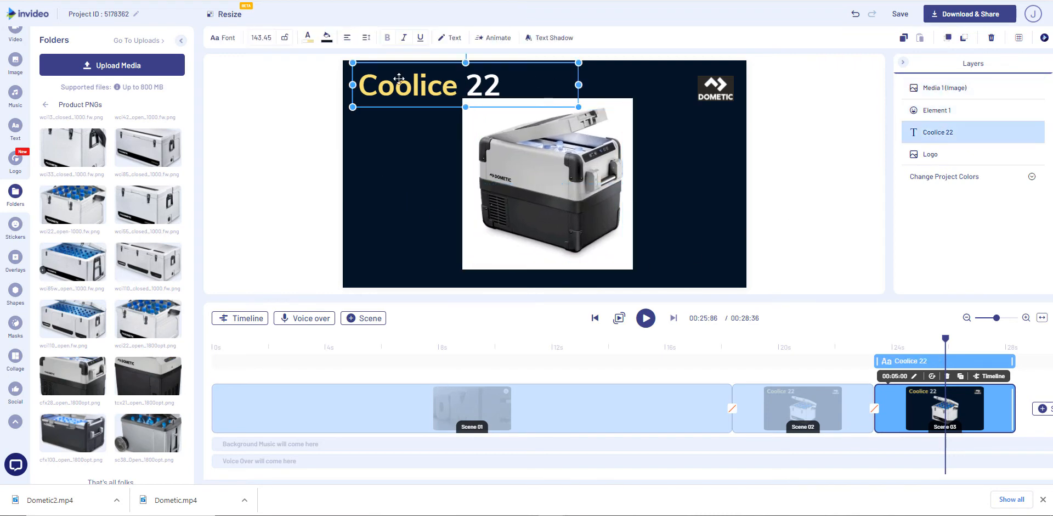
{"action": "double_click", "coordinate": [399, 78]}
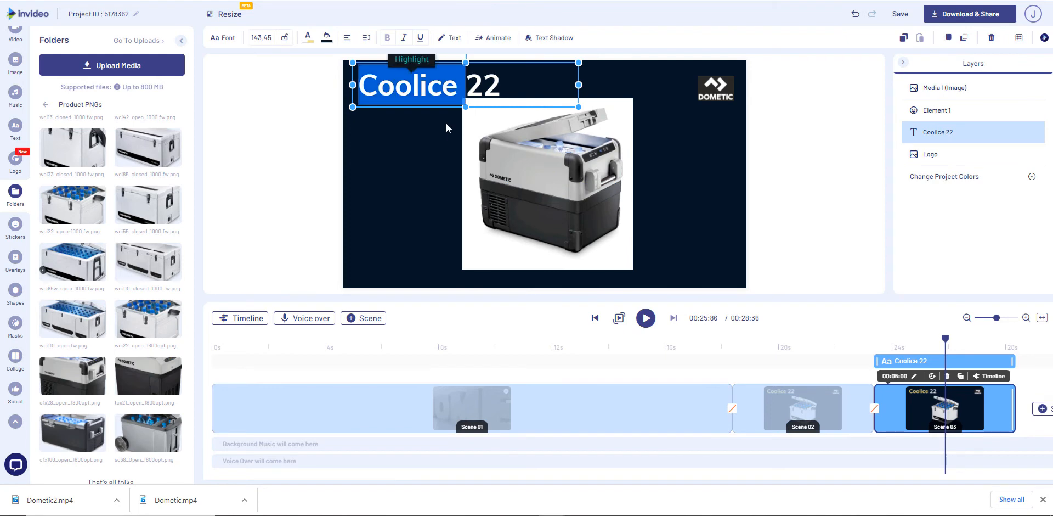
{"action": "type", "text": "Tropi"}
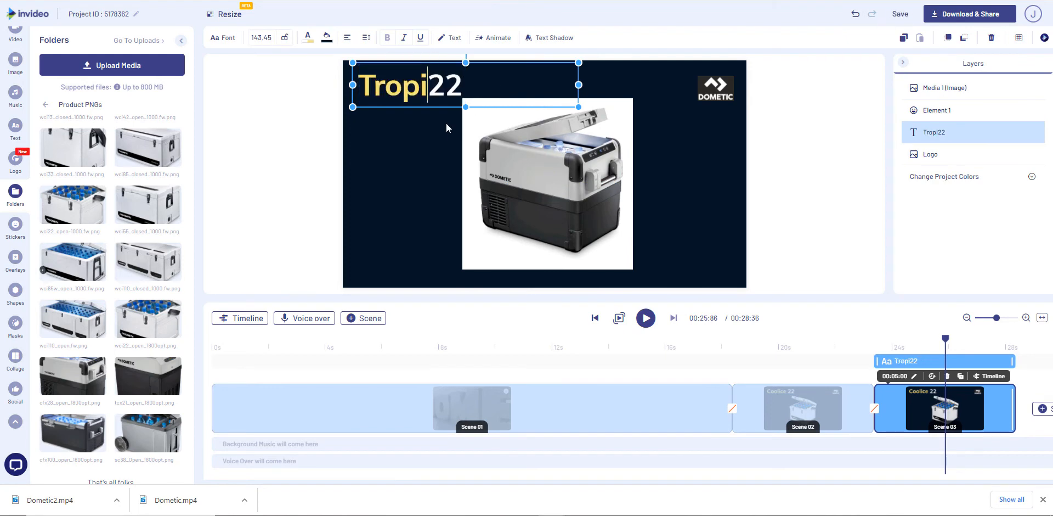
{"action": "type", "text": "cool"}
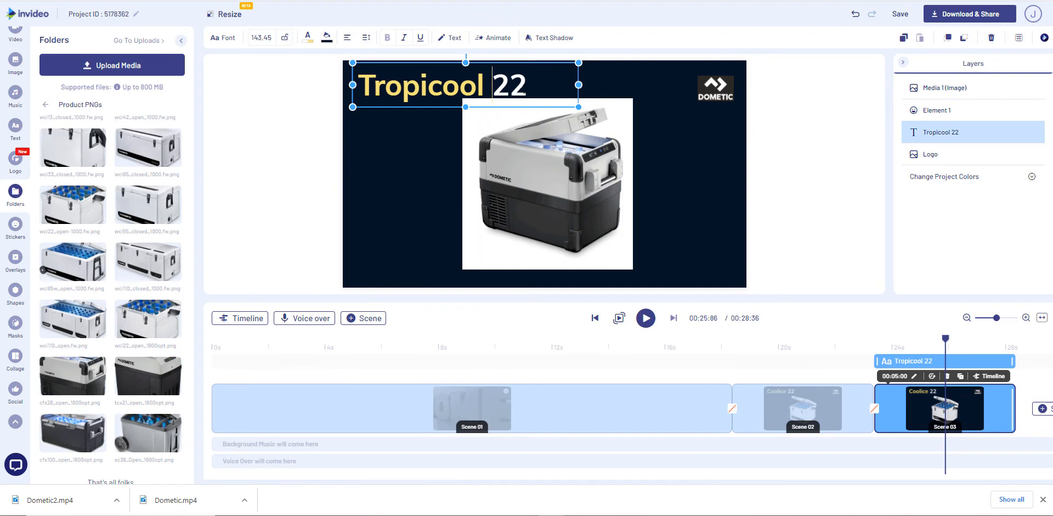
{"action": "left_click", "coordinate": [525, 88]}
{"action": "key", "text": "BackSpace"}
{"action": "type", "text": "8"}
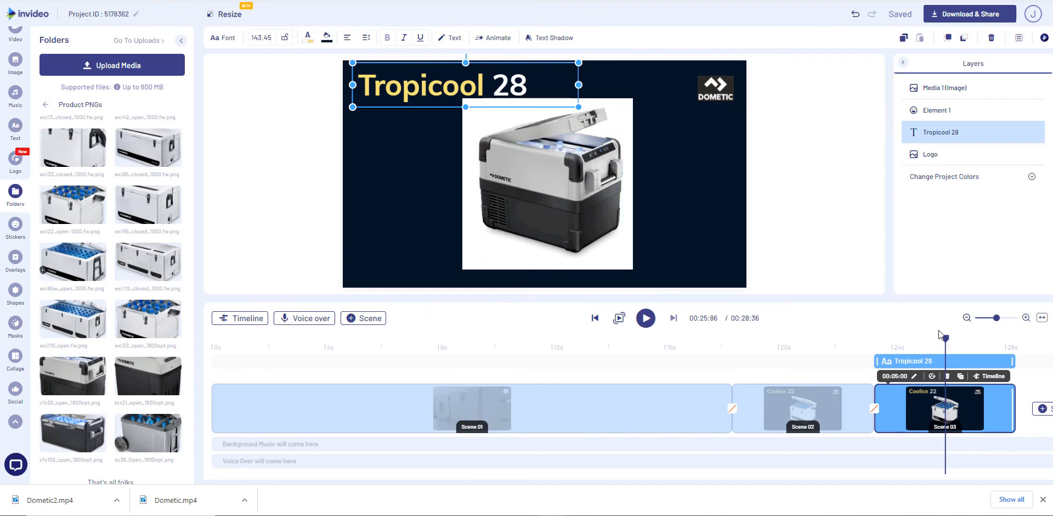
Step: Play the video from late in Scene 02 through Scene 03
{"action": "left_click_drag", "start_coordinate": [946, 338], "coordinate": [861, 340]}
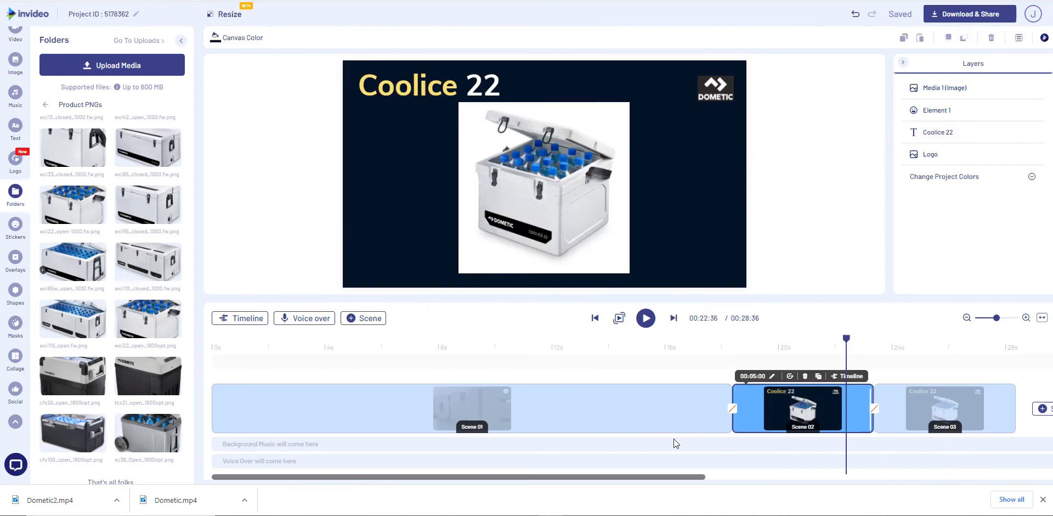
{"action": "left_click", "coordinate": [641, 320]}
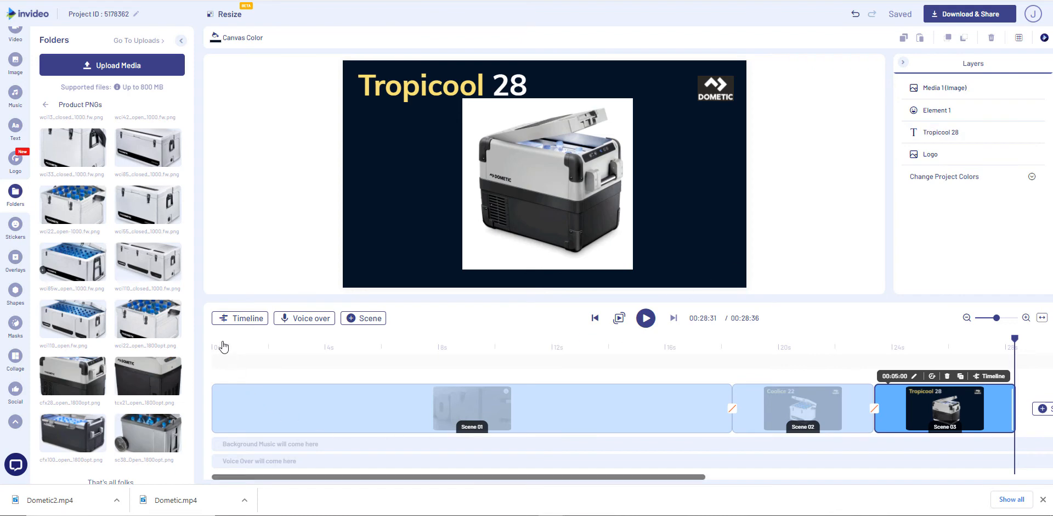
Step: Give the Scene 3 cooler image a Rotate From Top Left entrance animation with a duration of 1.1 s
{"action": "left_click", "coordinate": [236, 322]}
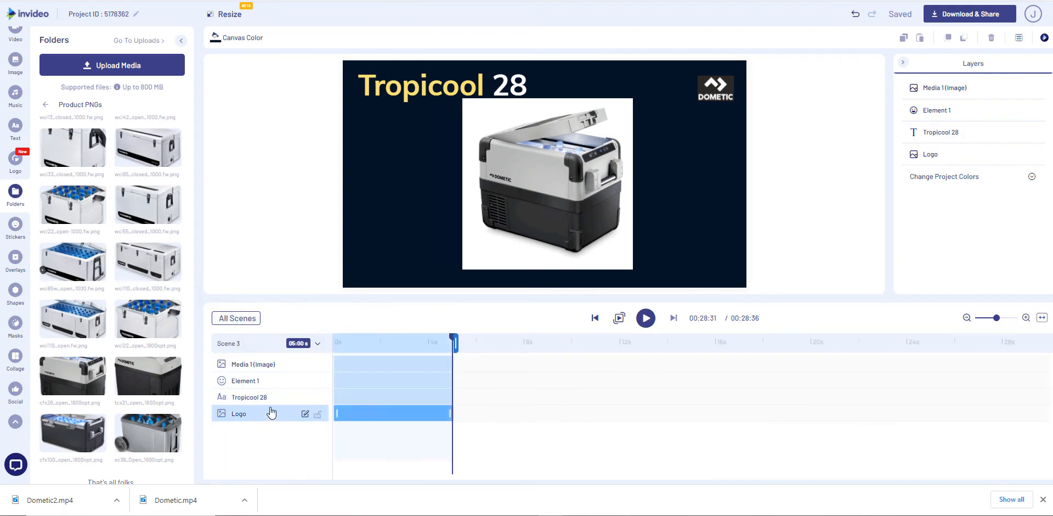
{"action": "left_click", "coordinate": [344, 396]}
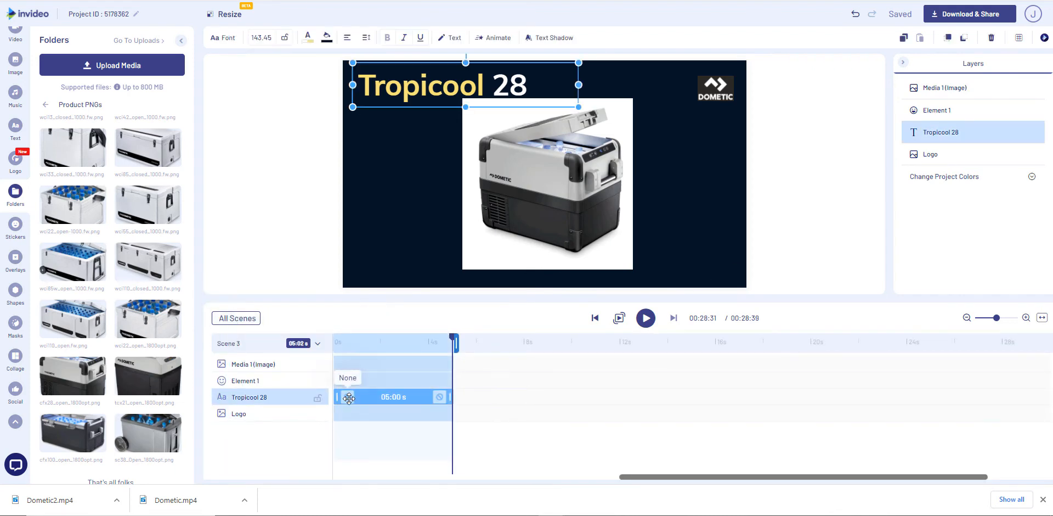
{"action": "left_click", "coordinate": [348, 397]}
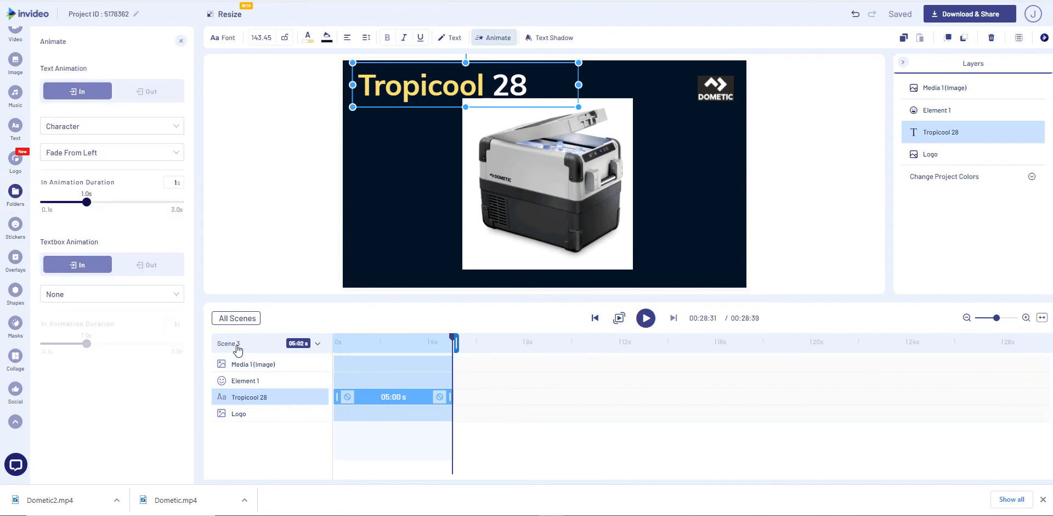
{"action": "left_click", "coordinate": [270, 371]}
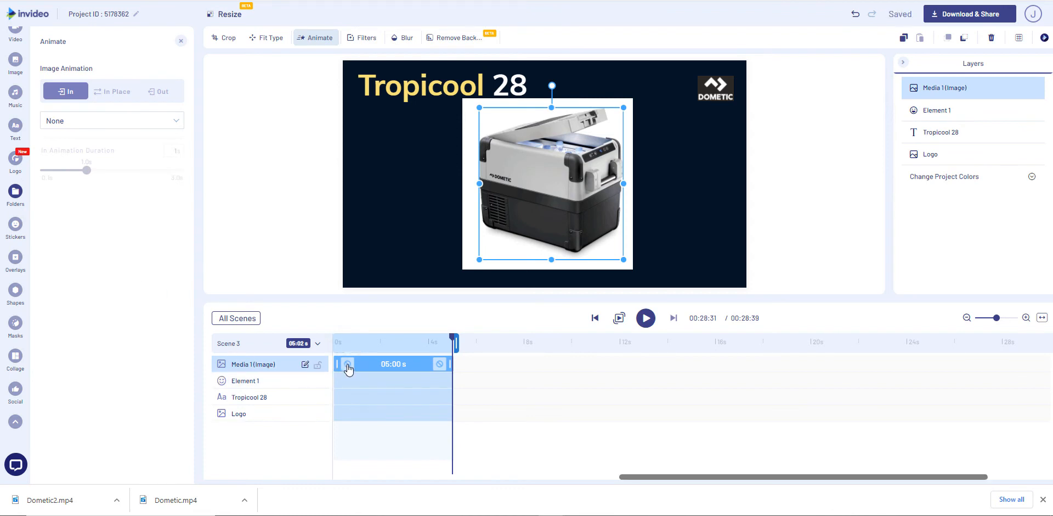
{"action": "left_click", "coordinate": [87, 121]}
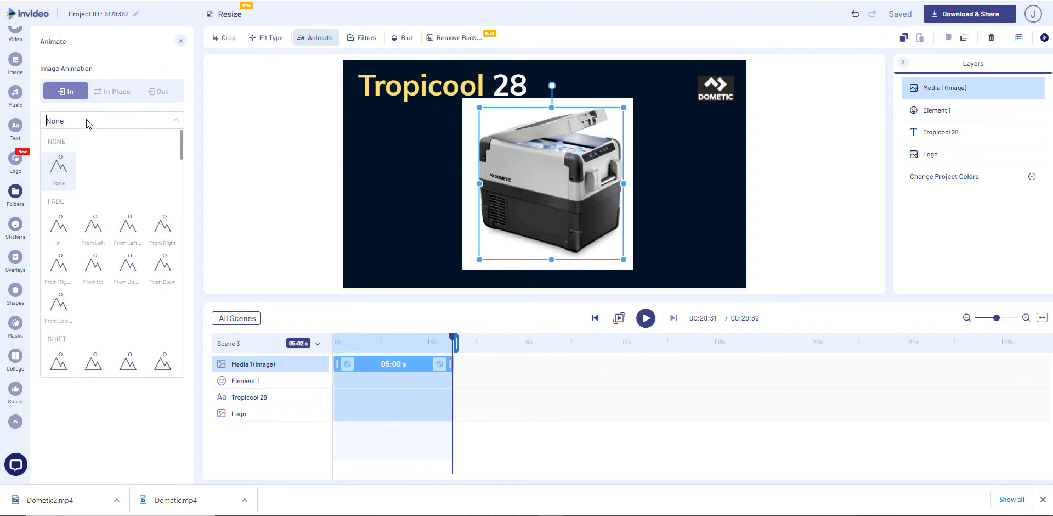
{"action": "scroll", "coordinate": [76, 194], "scroll_direction": "down", "scroll_amount": 5}
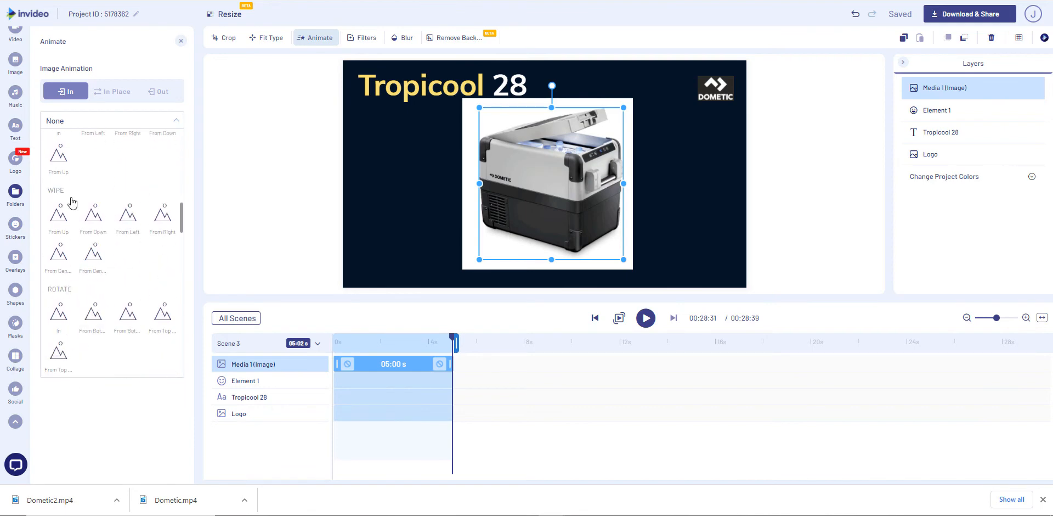
{"action": "scroll", "coordinate": [71, 200], "scroll_direction": "down", "scroll_amount": 1}
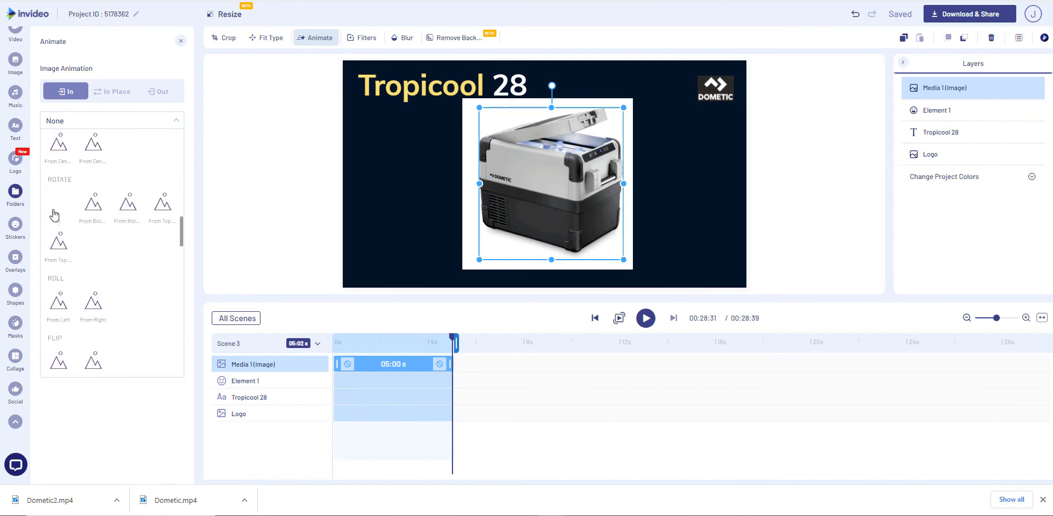
{"action": "left_click", "coordinate": [162, 214]}
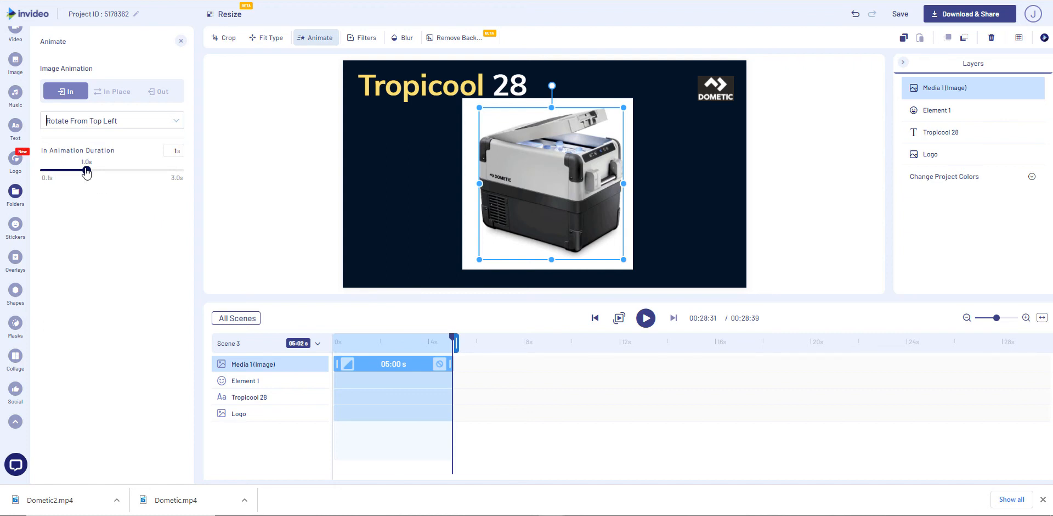
{"action": "left_click_drag", "start_coordinate": [86, 171], "coordinate": [92, 174]}
Step: Play Scene 3 from near its start to review the cooler image's entrance animation
{"action": "left_click", "coordinate": [335, 347]}
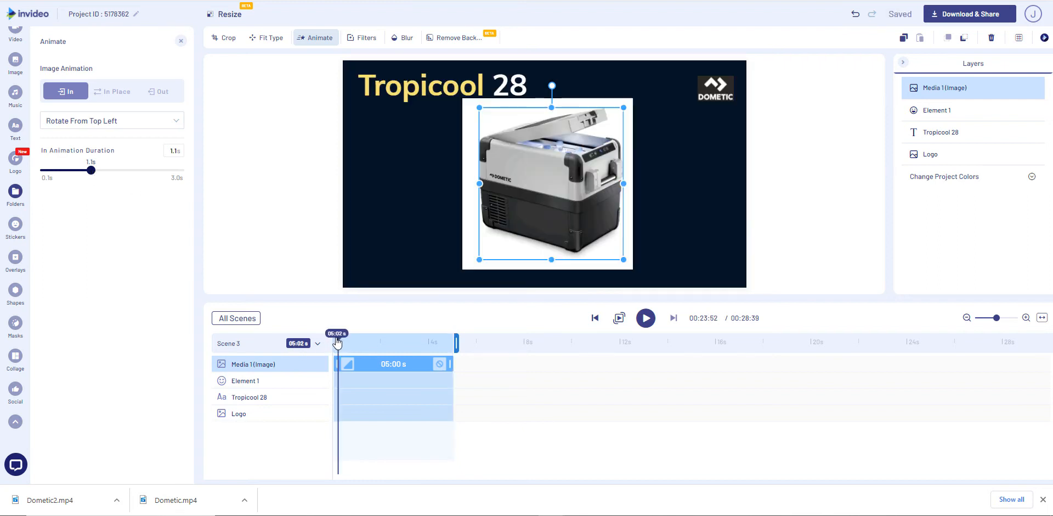
{"action": "left_click", "coordinate": [646, 318]}
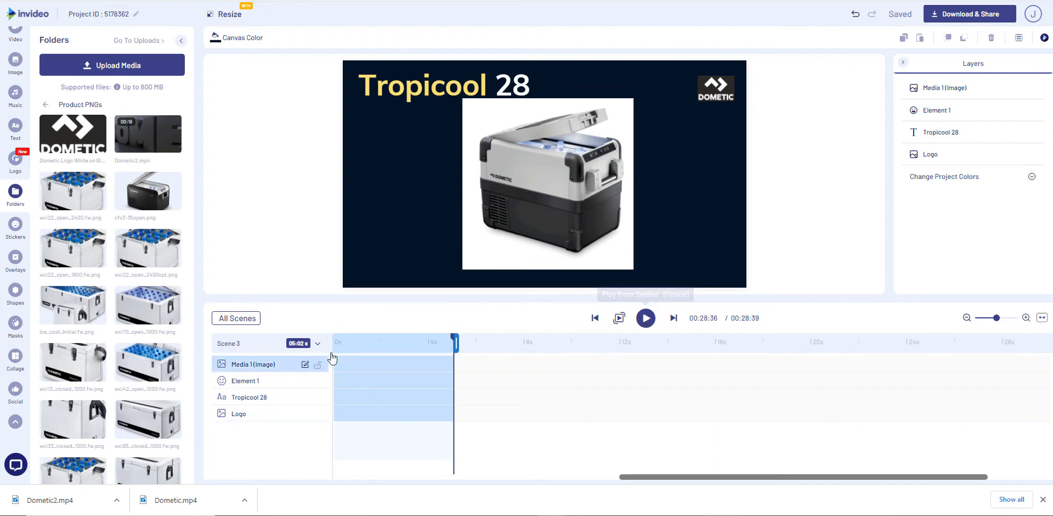
Step: Return to the all-scenes view and duplicate Scene 03, the Tropicool 28 scene
{"action": "left_click", "coordinate": [236, 319]}
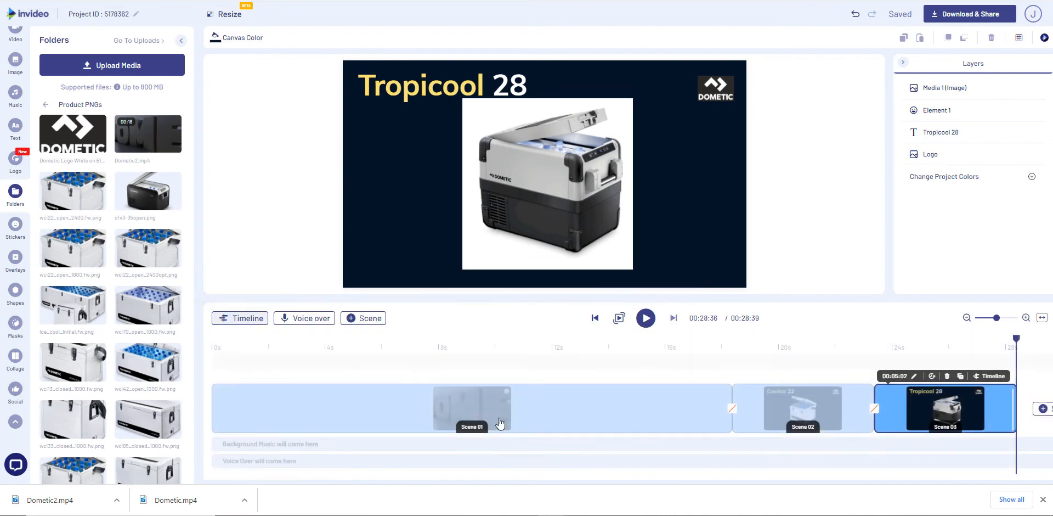
{"action": "left_click", "coordinate": [961, 376]}
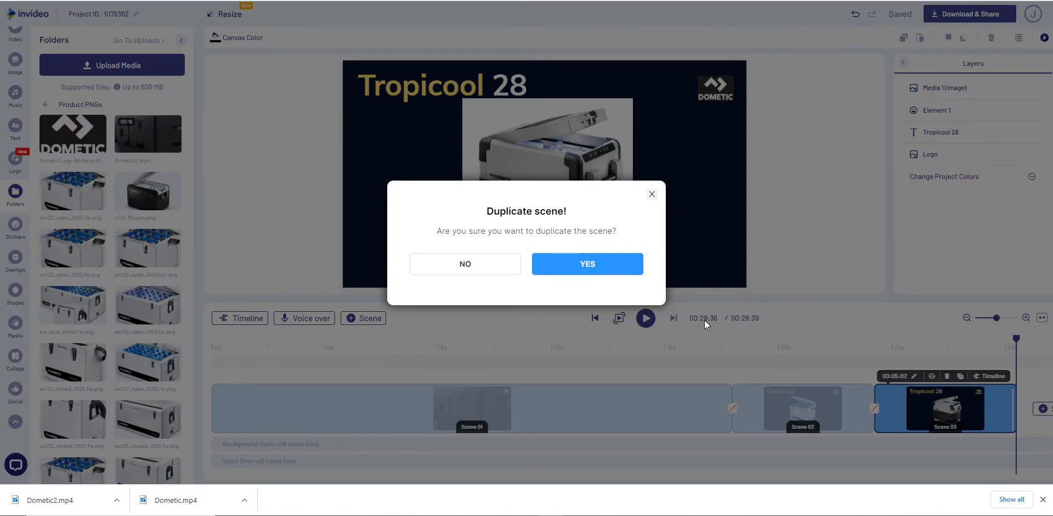
{"action": "left_click", "coordinate": [610, 268]}
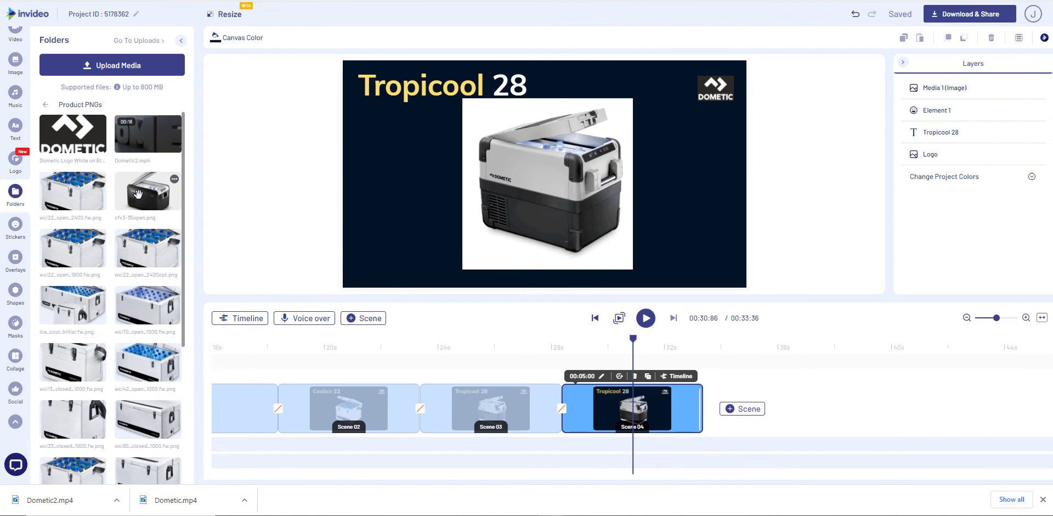
Step: Change the Scene 04 title from Tropicool 28 to "CFX Freezer 35"
{"action": "left_click", "coordinate": [390, 82]}
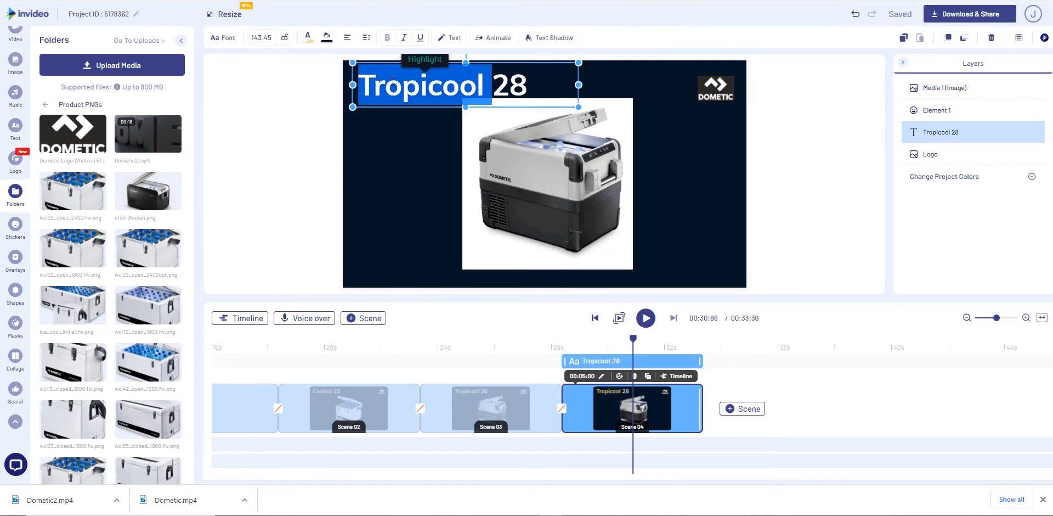
{"action": "type", "text": "CF"}
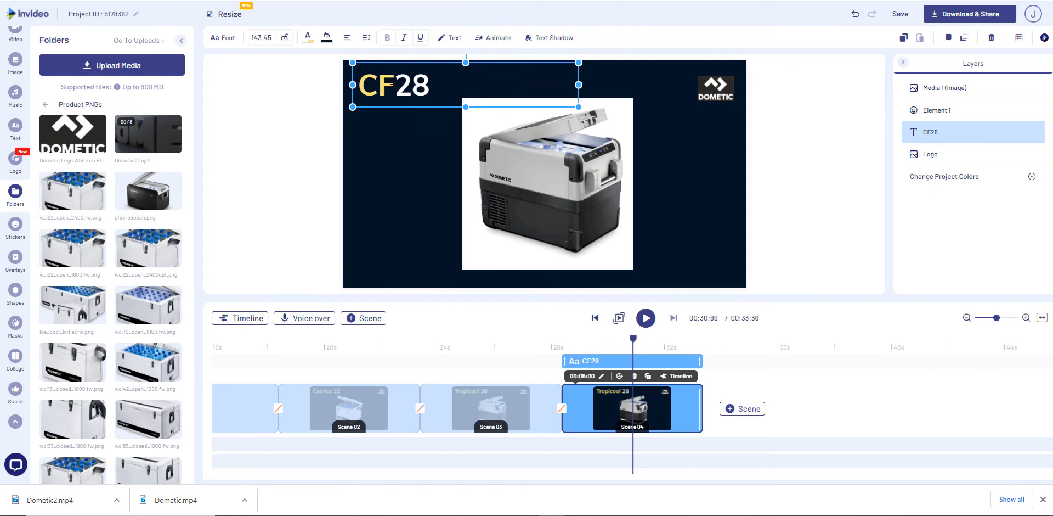
{"action": "type", "text": "X Free"}
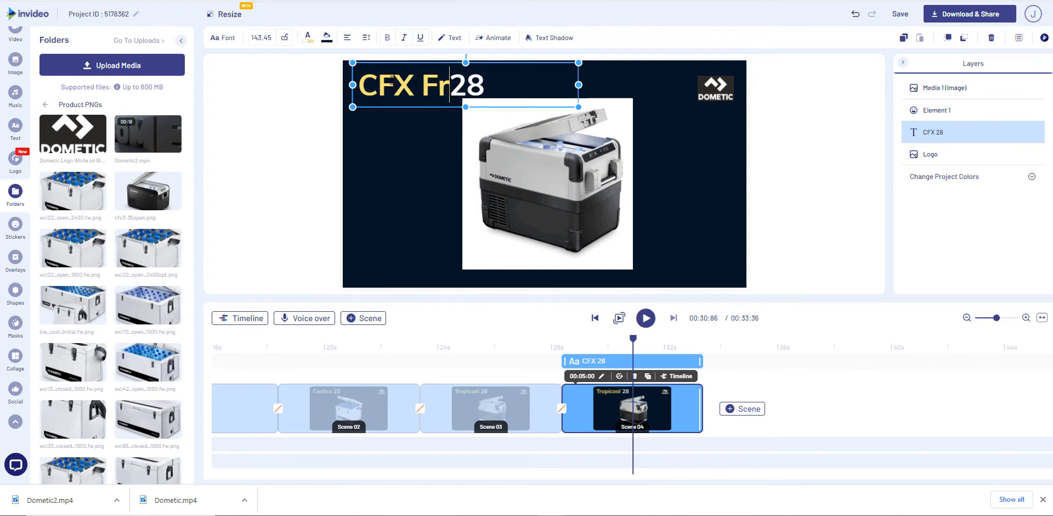
{"action": "type", "text": "zer"}
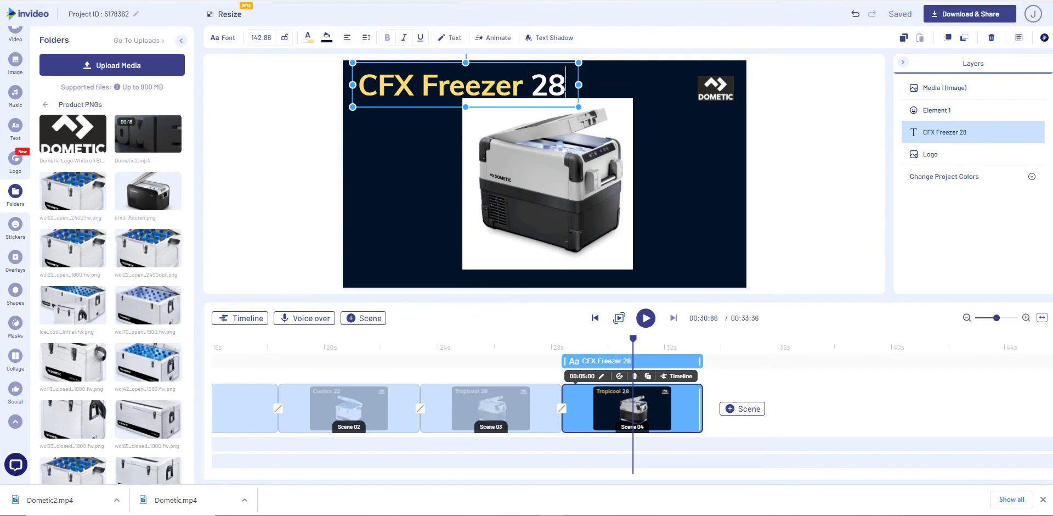
{"action": "left_click_drag", "start_coordinate": [565, 88], "coordinate": [531, 91]}
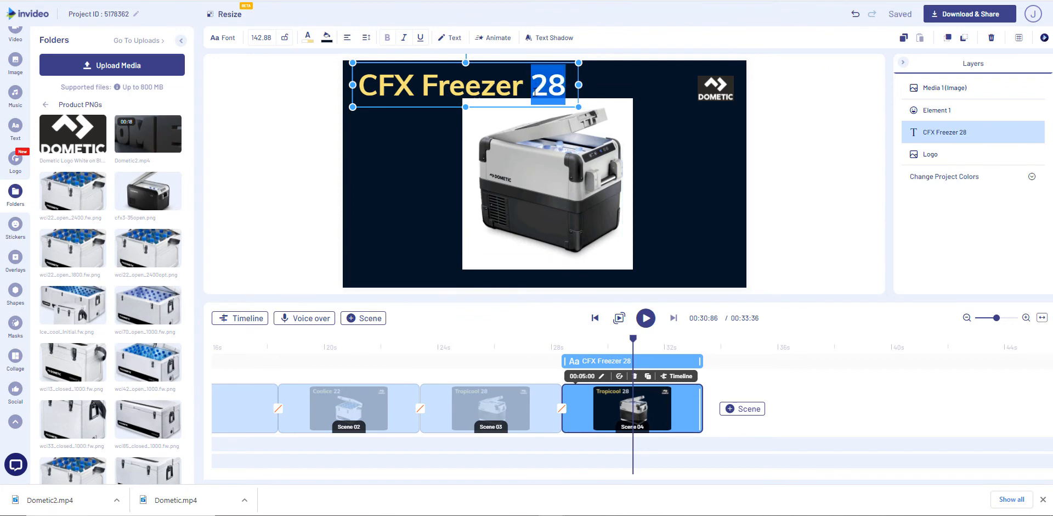
{"action": "type", "text": "35"}
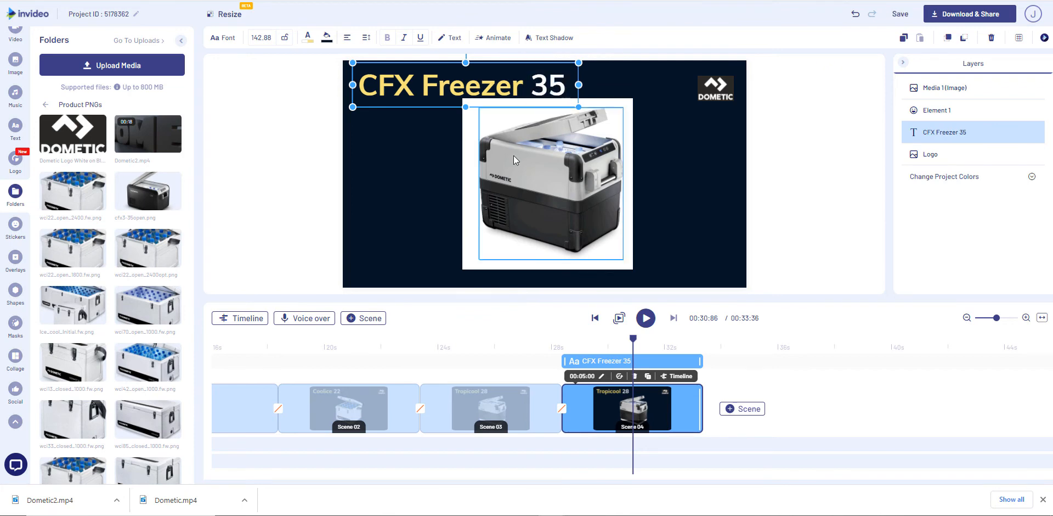
{"action": "left_click", "coordinate": [391, 223]}
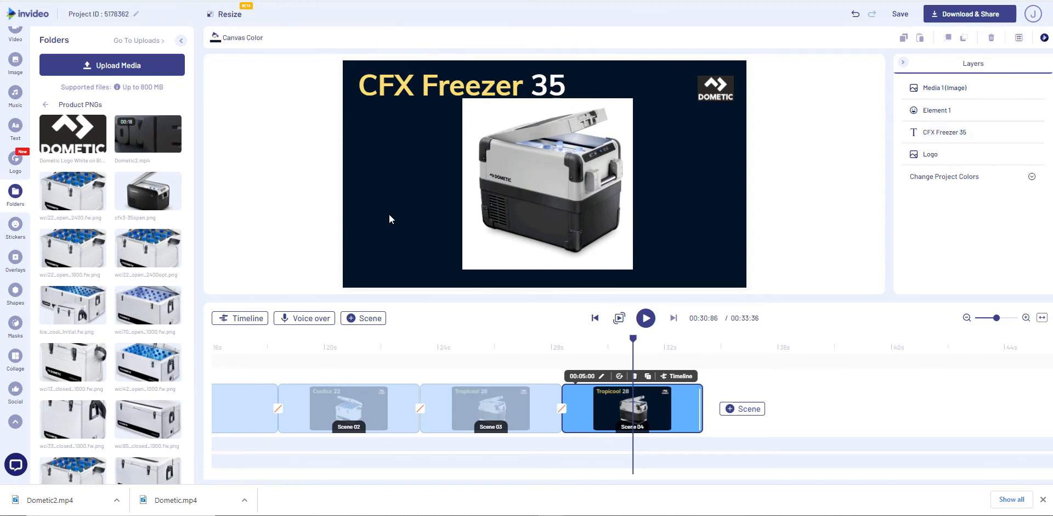
{"action": "left_click", "coordinate": [415, 68]}
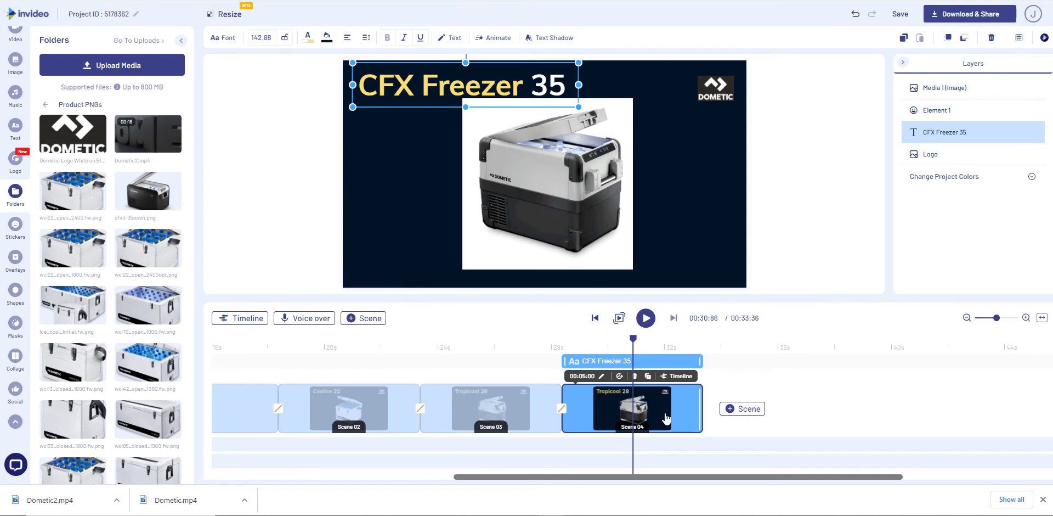
Step: Replace the Scene 04 cooler image with cfx3-35open.png from the Product PNGs folder and move it to the front of the layer order
{"action": "left_click", "coordinate": [578, 210]}
{"action": "key", "text": "Delete"}
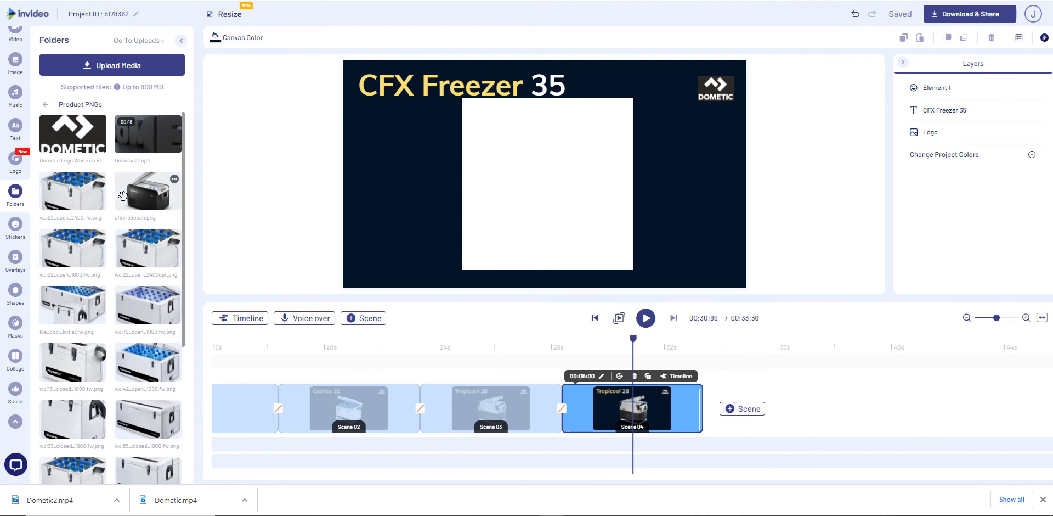
{"action": "left_click_drag", "start_coordinate": [145, 192], "coordinate": [532, 167]}
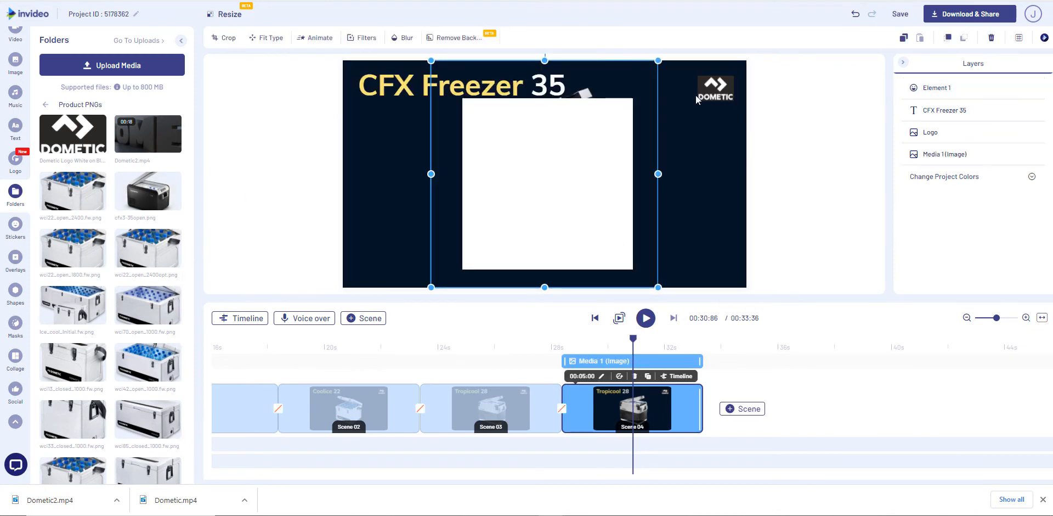
{"action": "left_click", "coordinate": [940, 110]}
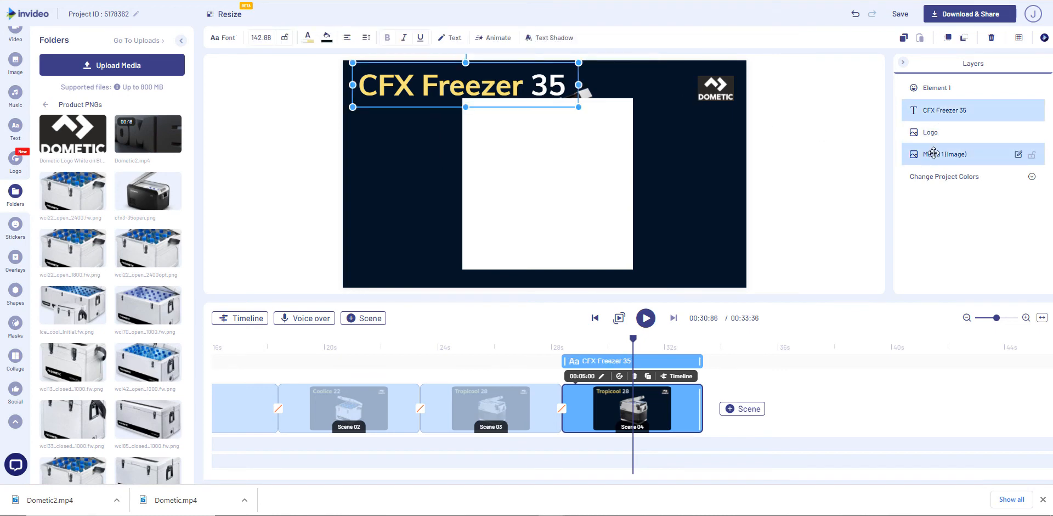
{"action": "left_click_drag", "start_coordinate": [934, 152], "coordinate": [926, 84]}
{"action": "left_click", "coordinate": [639, 174]}
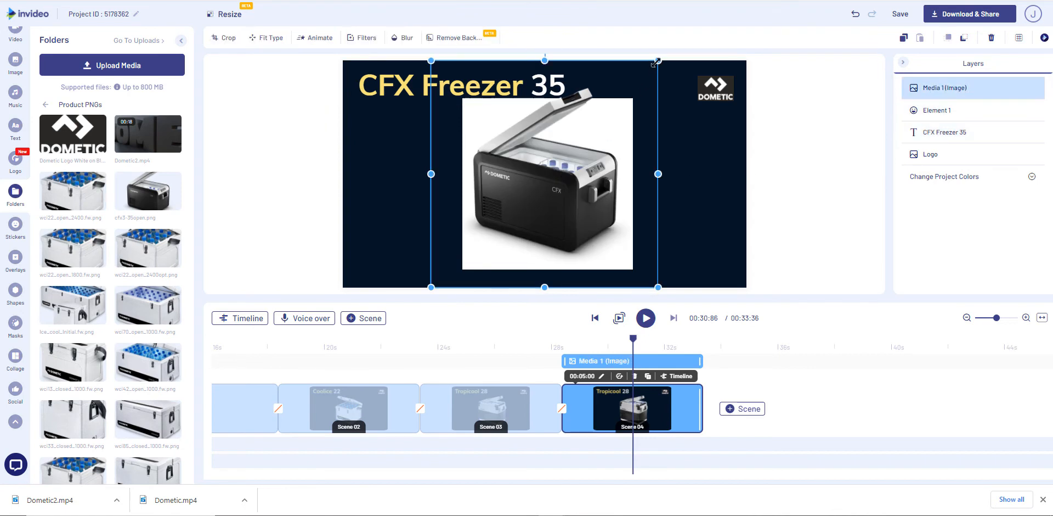
Step: Shrink the new CFX cooler image and position it within the white square
{"action": "left_click_drag", "start_coordinate": [657, 62], "coordinate": [630, 110]}
{"action": "left_click_drag", "start_coordinate": [433, 285], "coordinate": [472, 264]}
{"action": "left_click_drag", "start_coordinate": [548, 176], "coordinate": [552, 176]}
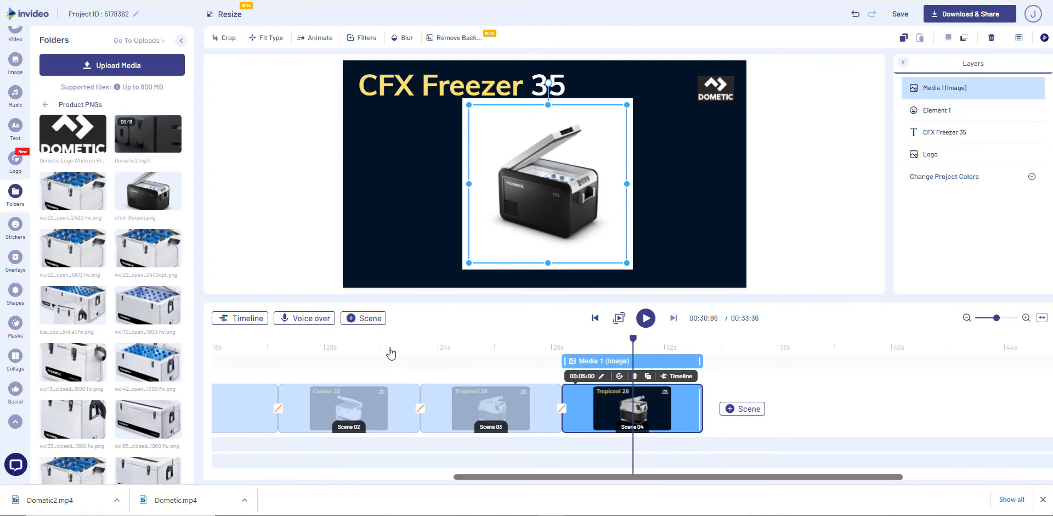
Step: Give the Scene 4 cooler image a The Drama From Right entrance animation with a duration of 1.3 s
{"action": "left_click", "coordinate": [236, 322]}
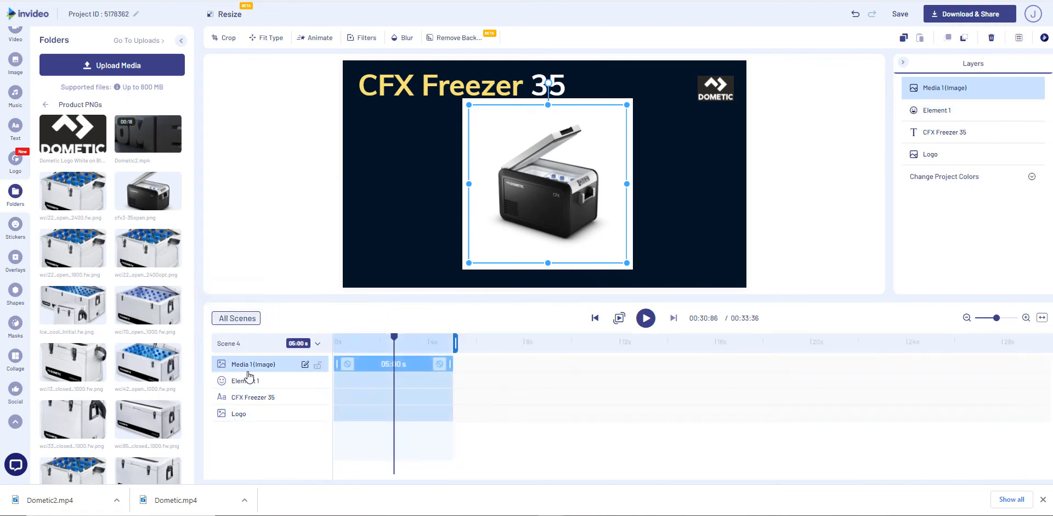
{"action": "left_click", "coordinate": [347, 364]}
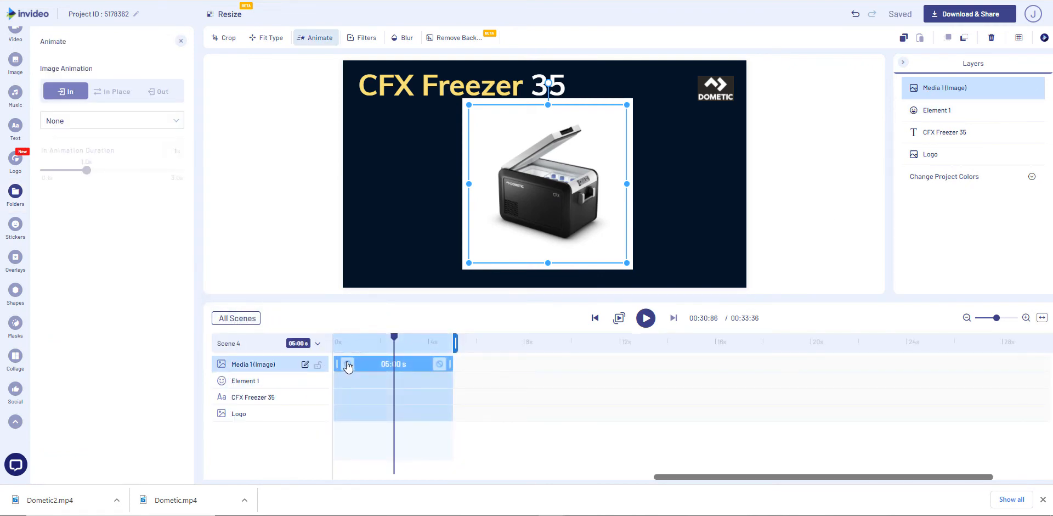
{"action": "left_click", "coordinate": [120, 130]}
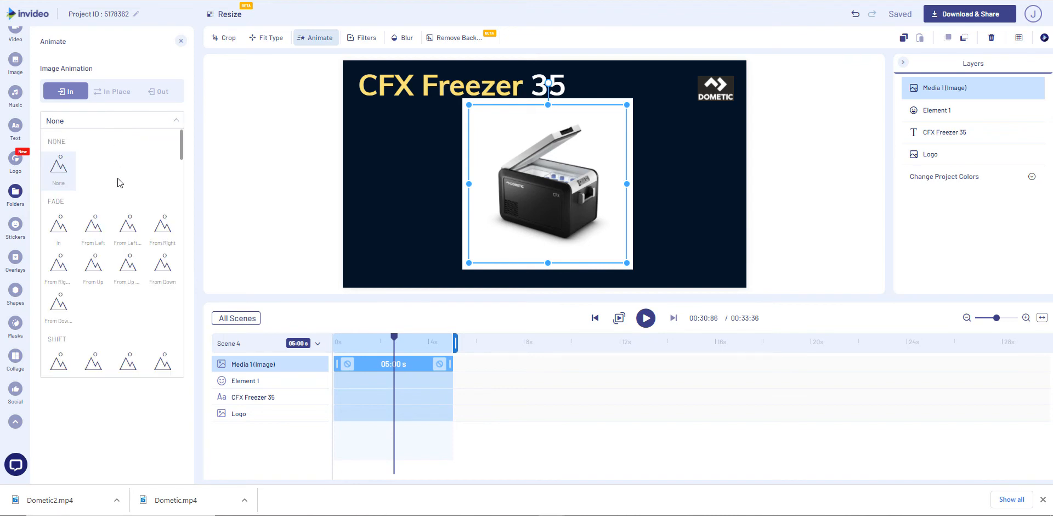
{"action": "scroll", "coordinate": [118, 184], "scroll_direction": "down", "scroll_amount": 3}
{"action": "scroll", "coordinate": [116, 186], "scroll_direction": "down", "scroll_amount": 6}
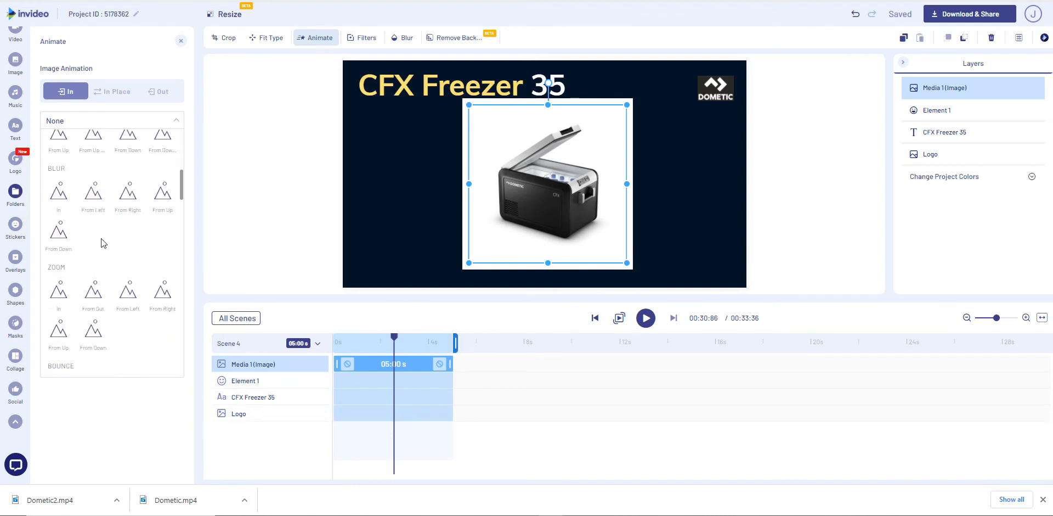
{"action": "scroll", "coordinate": [102, 243], "scroll_direction": "down", "scroll_amount": 8}
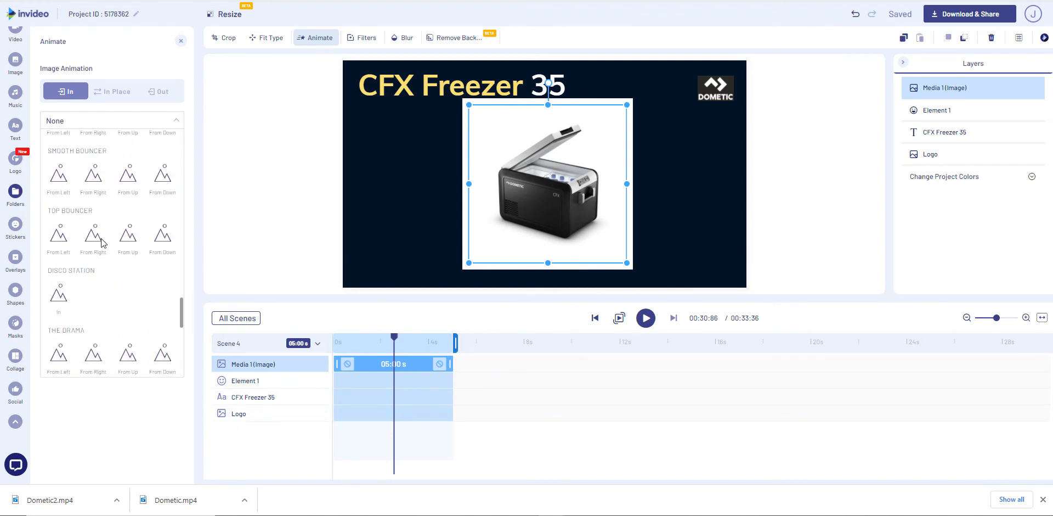
{"action": "scroll", "coordinate": [102, 243], "scroll_direction": "down", "scroll_amount": 2}
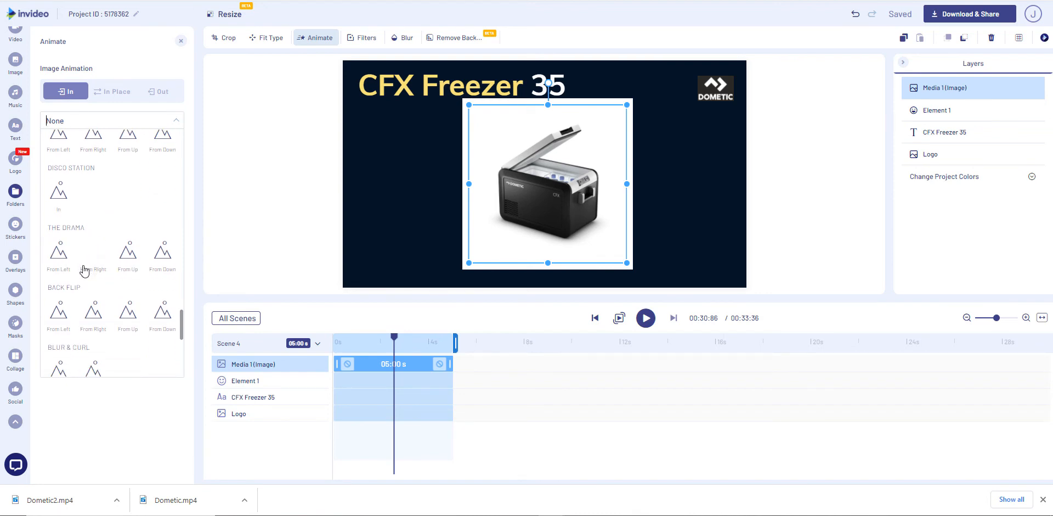
{"action": "left_click", "coordinate": [92, 257]}
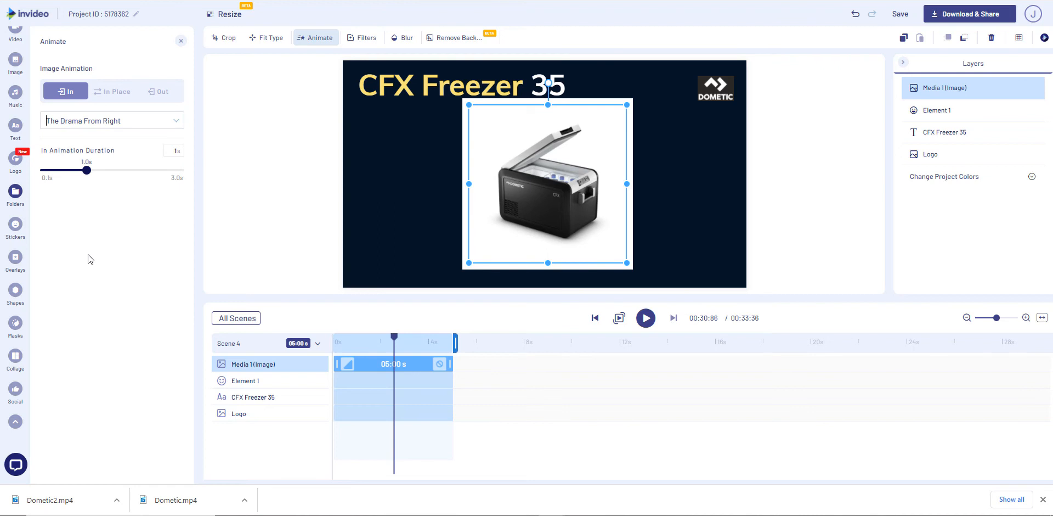
{"action": "left_click_drag", "start_coordinate": [88, 172], "coordinate": [100, 171]}
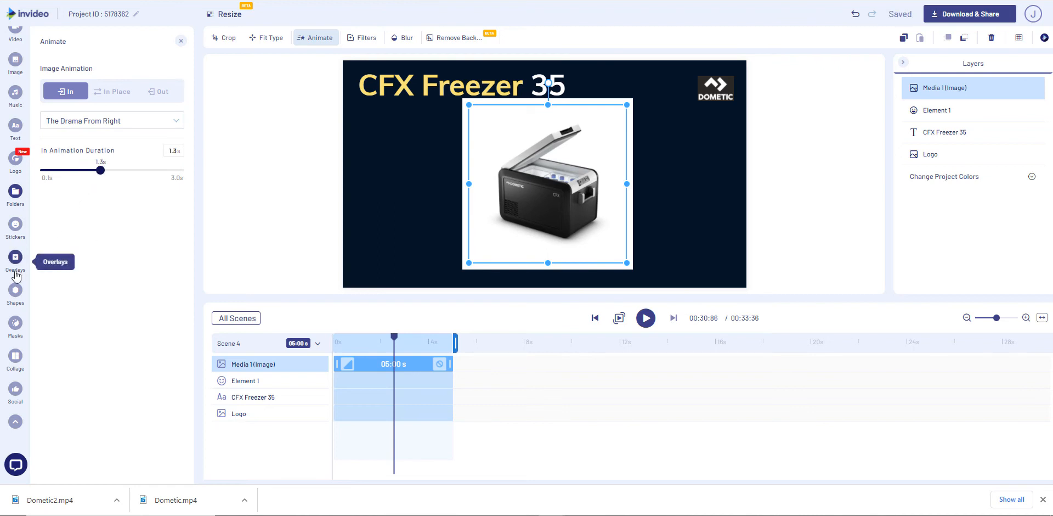
Step: Play Scene 4 from its start to review the cooler image's entrance animation
{"action": "left_click_drag", "start_coordinate": [394, 339], "coordinate": [320, 349]}
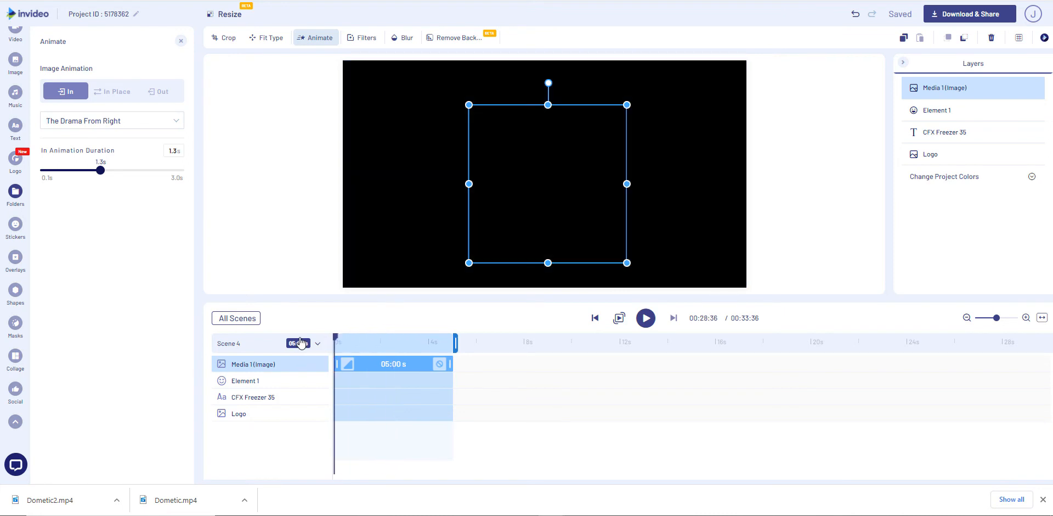
{"action": "left_click", "coordinate": [648, 321]}
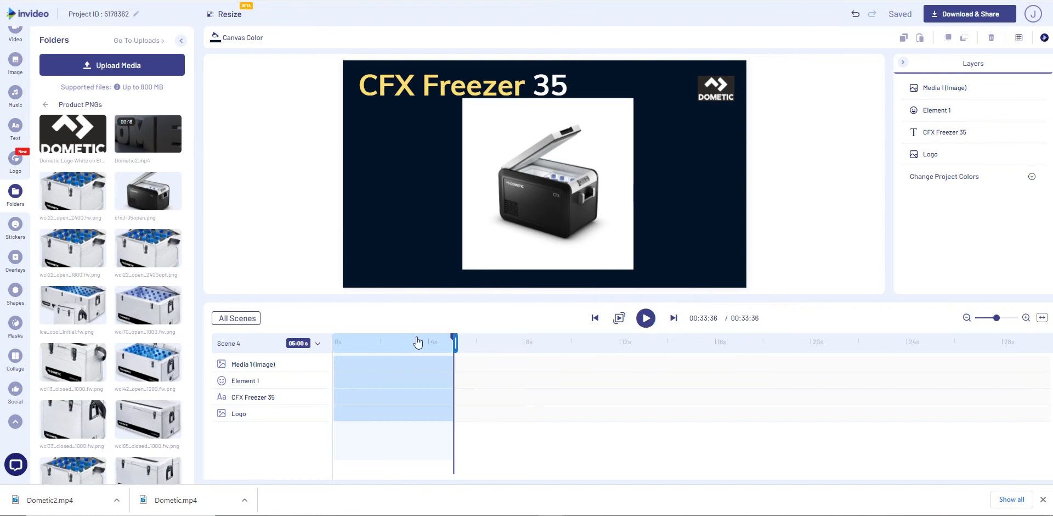
Step: Return to the all-scenes view and duplicate Scene 04, the CFX Freezer 35 scene
{"action": "left_click", "coordinate": [237, 318]}
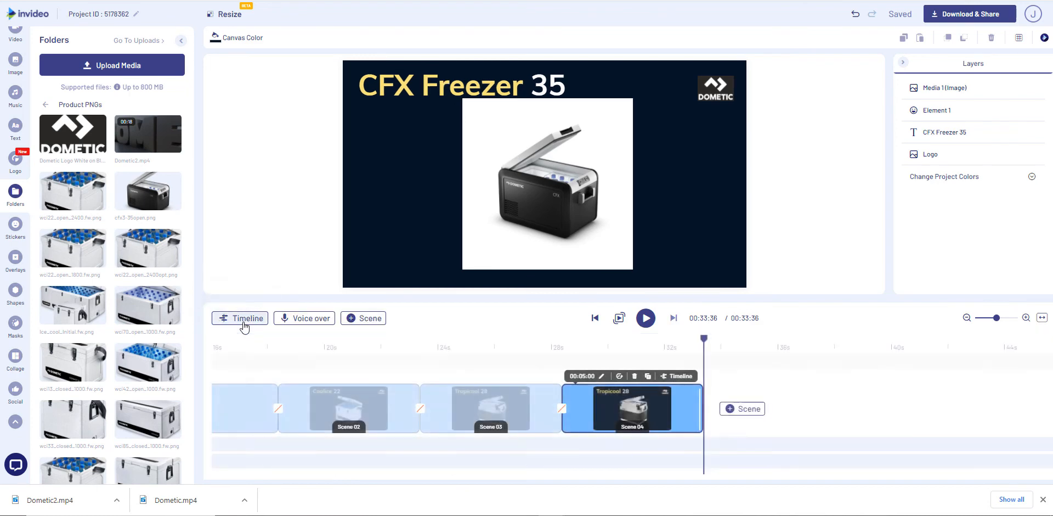
{"action": "left_click", "coordinate": [649, 377]}
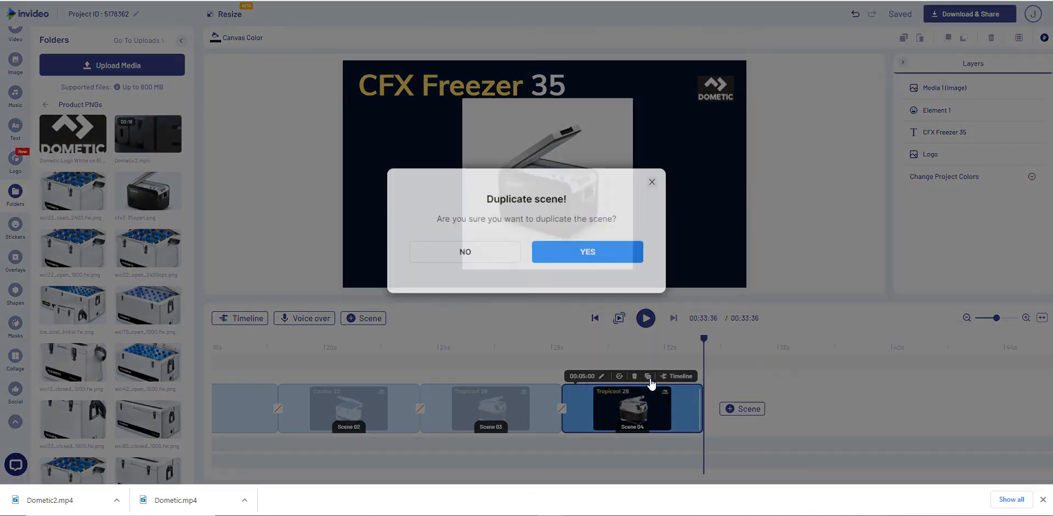
{"action": "left_click", "coordinate": [583, 259]}
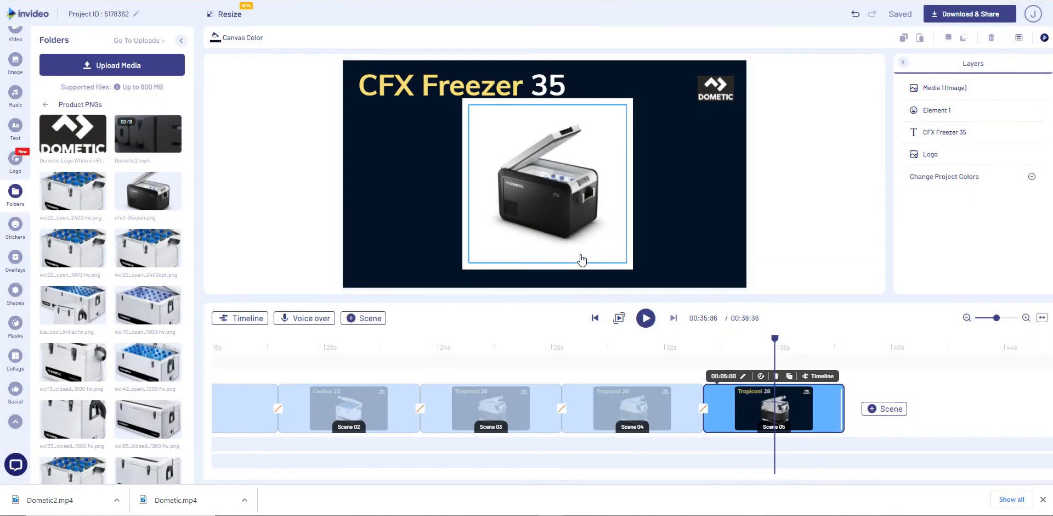
Step: Change the title of the duplicated Scene 05 to "SC Coolbox 38"
{"action": "scroll", "coordinate": [107, 271], "scroll_direction": "down", "scroll_amount": 5}
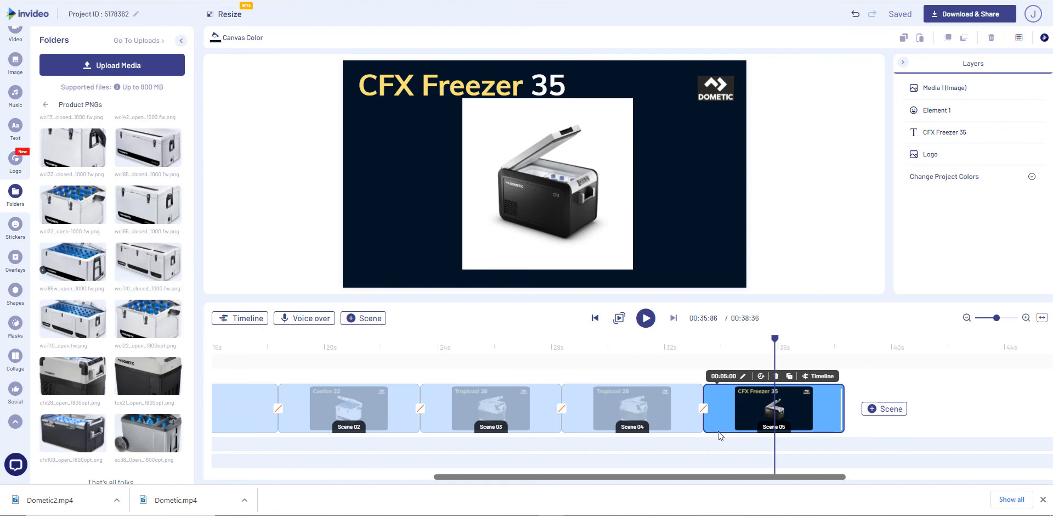
{"action": "left_click", "coordinate": [428, 88]}
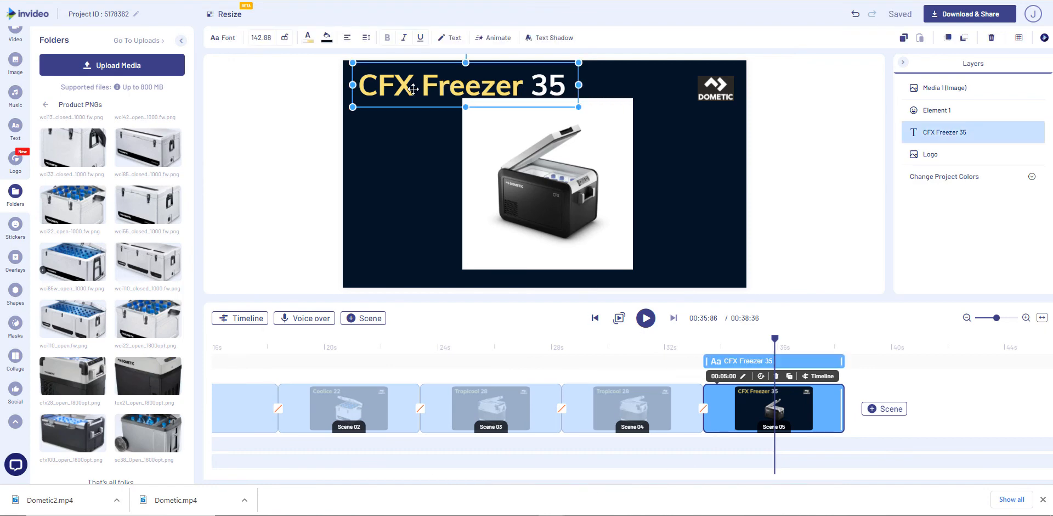
{"action": "double_click", "coordinate": [416, 85]}
{"action": "left_click_drag", "start_coordinate": [415, 85], "coordinate": [362, 89]}
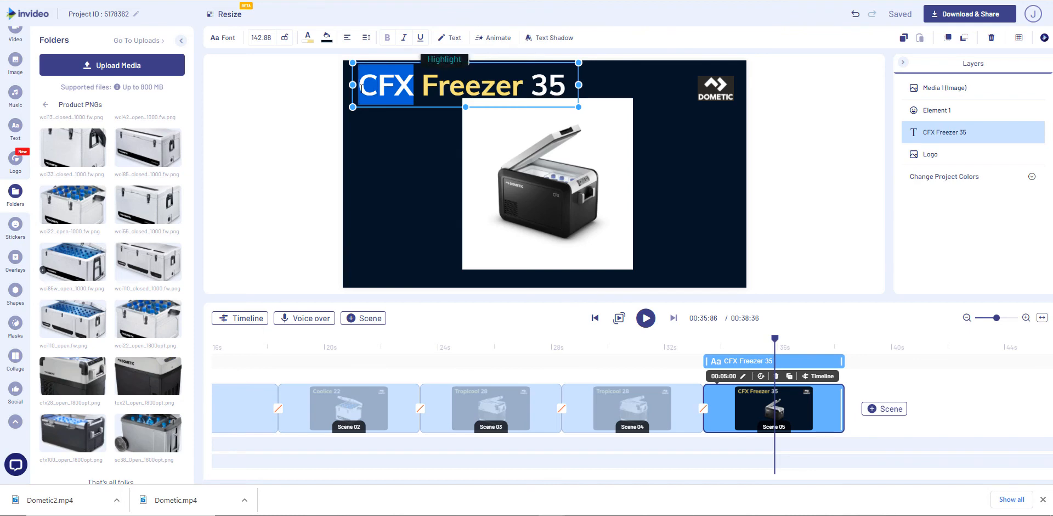
{"action": "type", "text": "SC"}
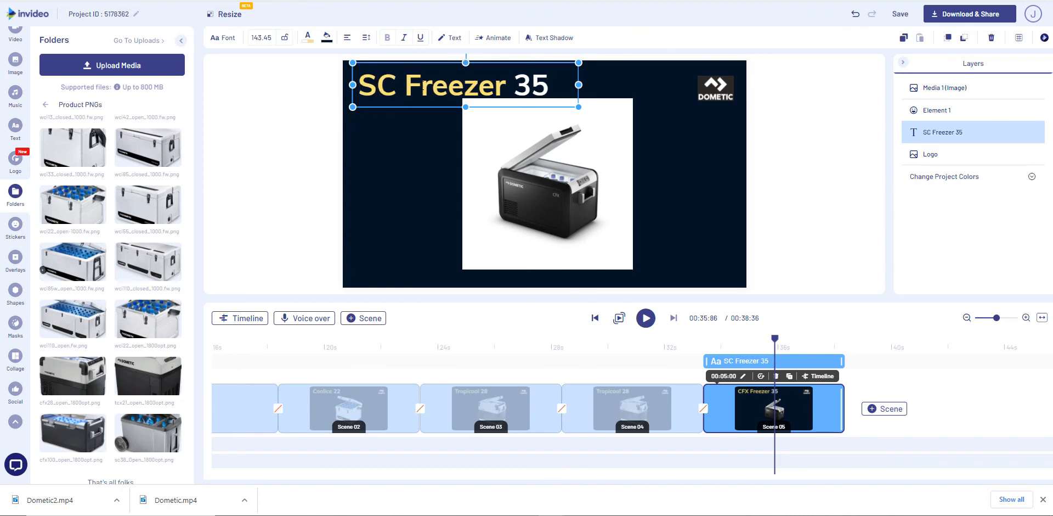
{"action": "double_click", "coordinate": [422, 85]}
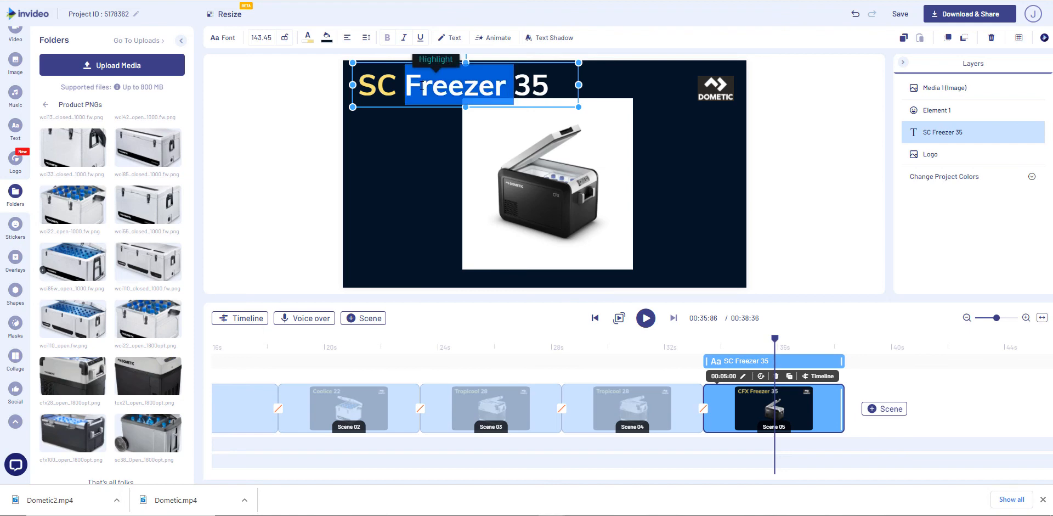
{"action": "type", "text": "Coolb"}
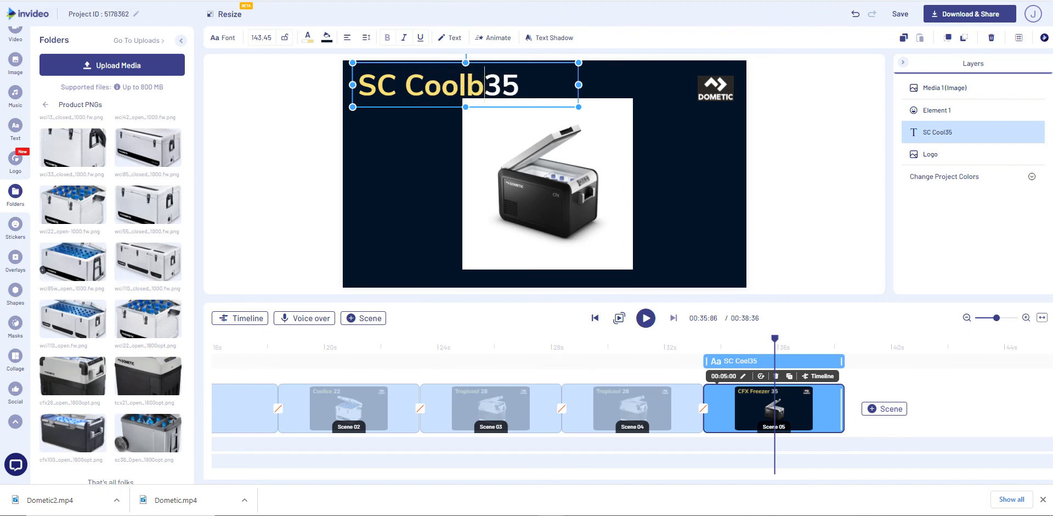
{"action": "type", "text": "ox"}
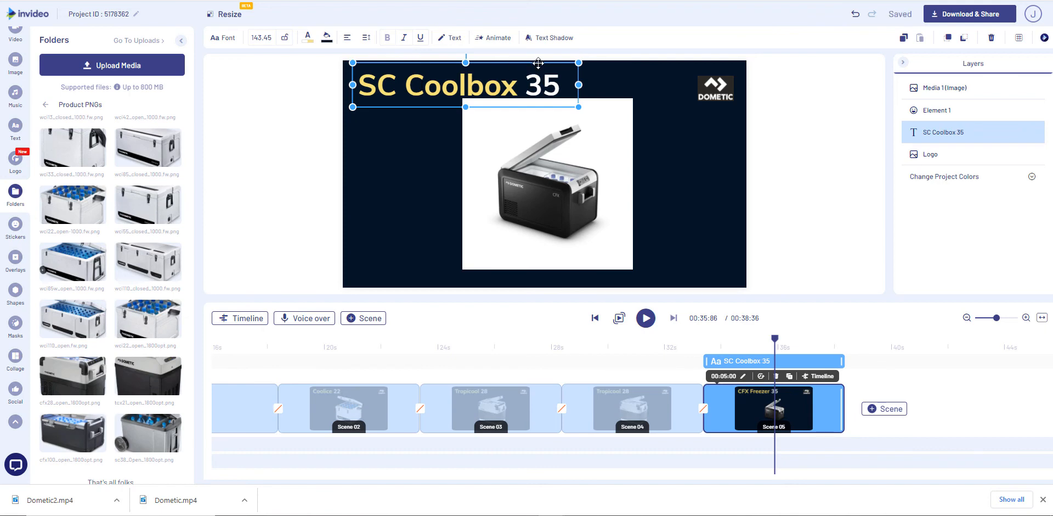
{"action": "left_click", "coordinate": [560, 85]}
{"action": "key", "text": "BackSpace"}
{"action": "type", "text": "8"}
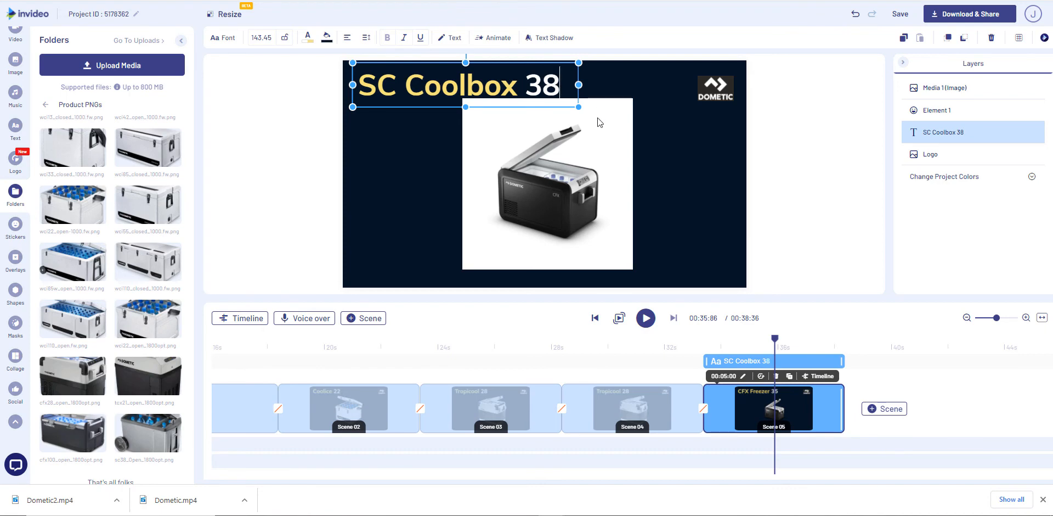
Step: Replace the Scene 5 cooler image with the open sc38 image from the Product PNGs folder and make it the topmost layer
{"action": "left_click", "coordinate": [573, 207]}
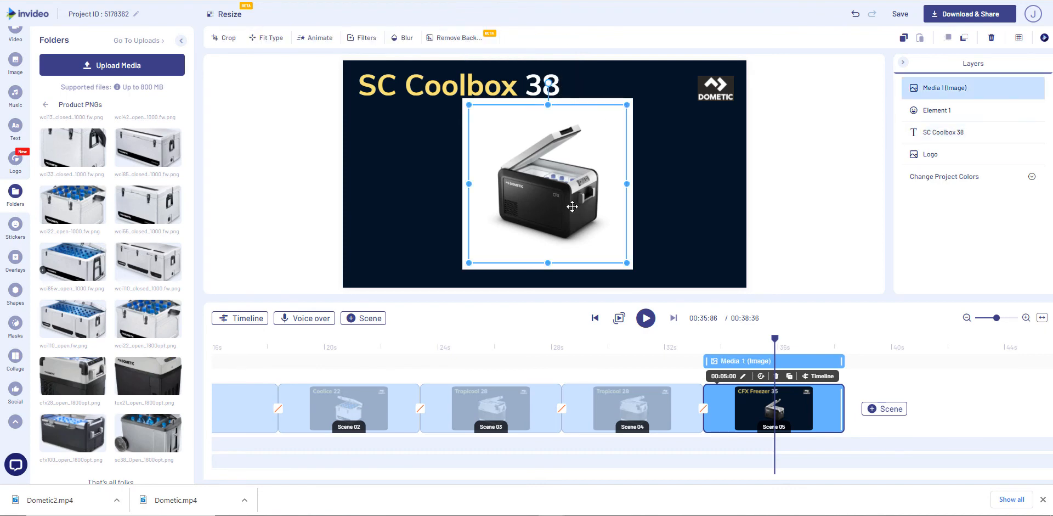
{"action": "key", "text": "Delete"}
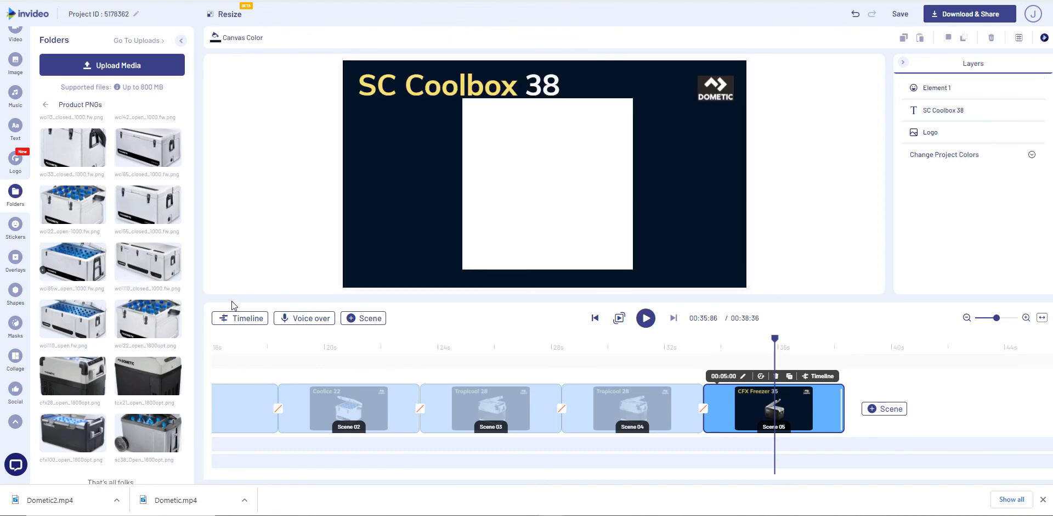
{"action": "left_click_drag", "start_coordinate": [148, 428], "coordinate": [527, 186]}
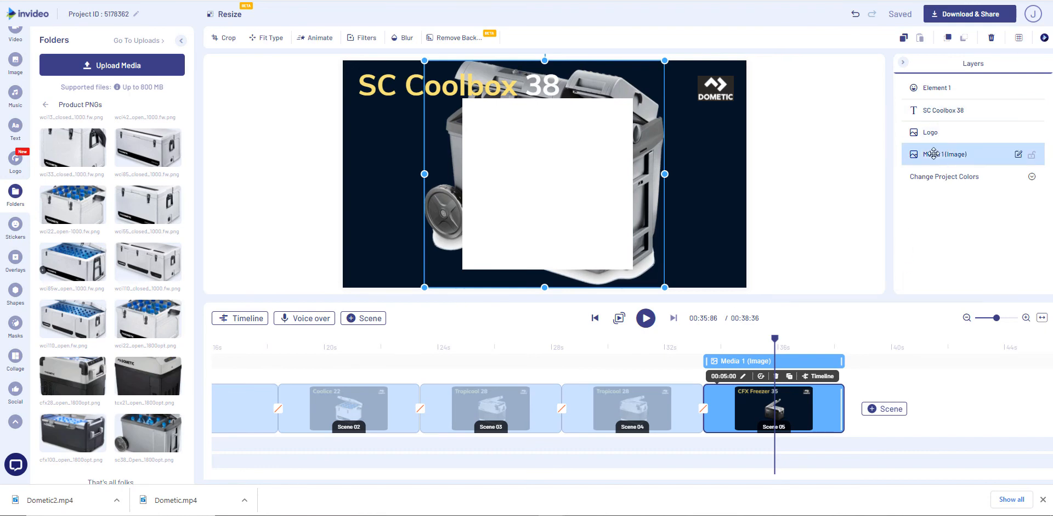
{"action": "left_click_drag", "start_coordinate": [933, 153], "coordinate": [931, 83]}
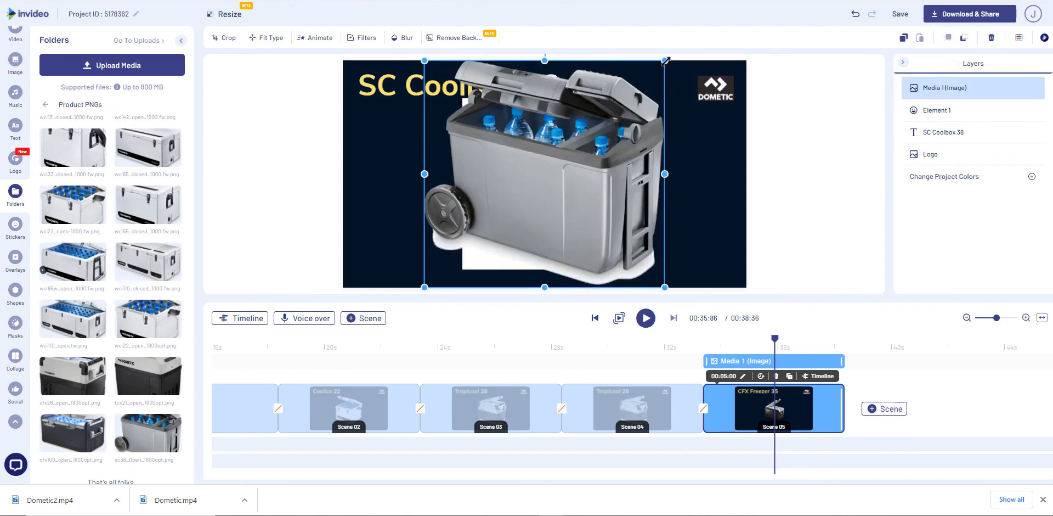
Step: Shrink the SC Coolbox 38 image to fit inside the white square and centre it there
{"action": "left_click_drag", "start_coordinate": [665, 62], "coordinate": [635, 122]}
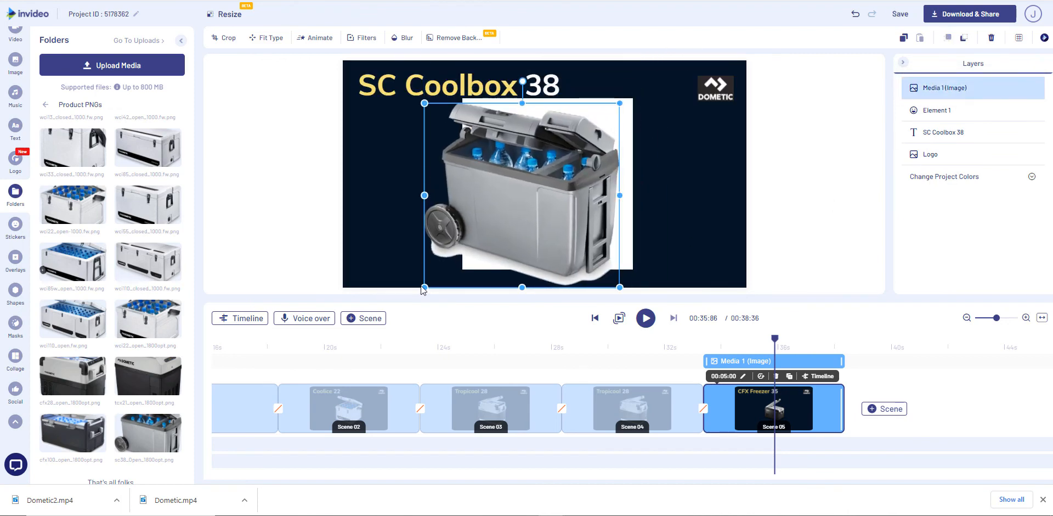
{"action": "left_click_drag", "start_coordinate": [424, 288], "coordinate": [472, 259]}
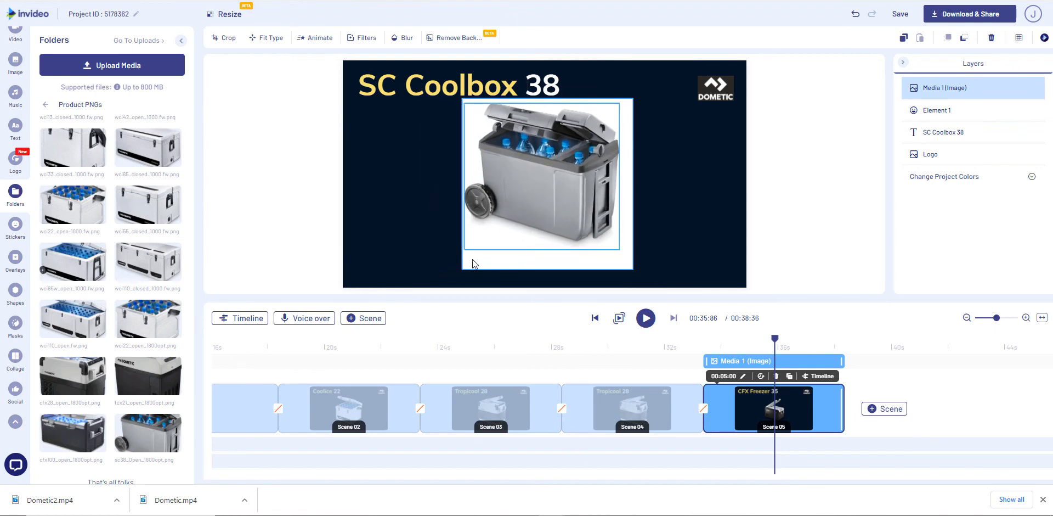
{"action": "left_click_drag", "start_coordinate": [535, 184], "coordinate": [538, 193]}
{"action": "left_click", "coordinate": [256, 160]}
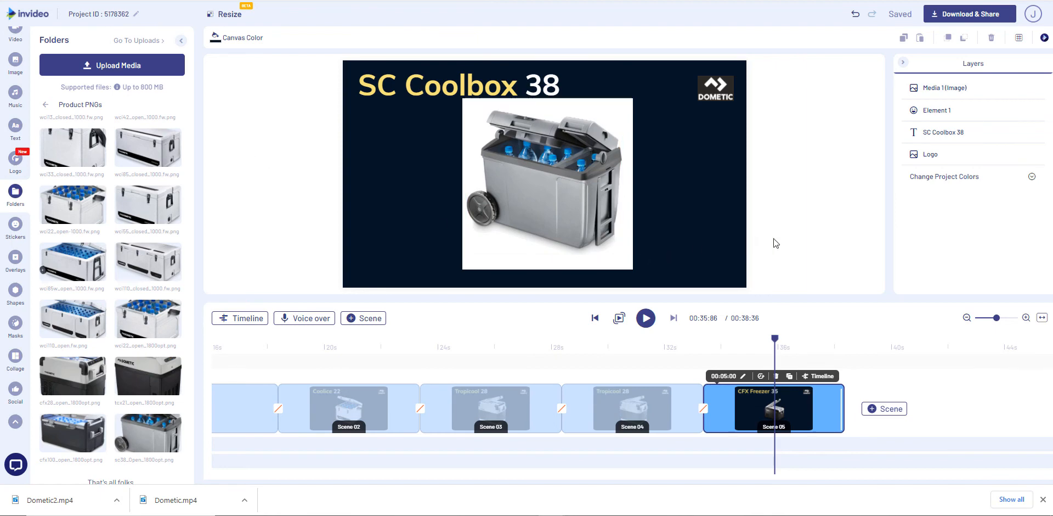
{"action": "left_click", "coordinate": [585, 206]}
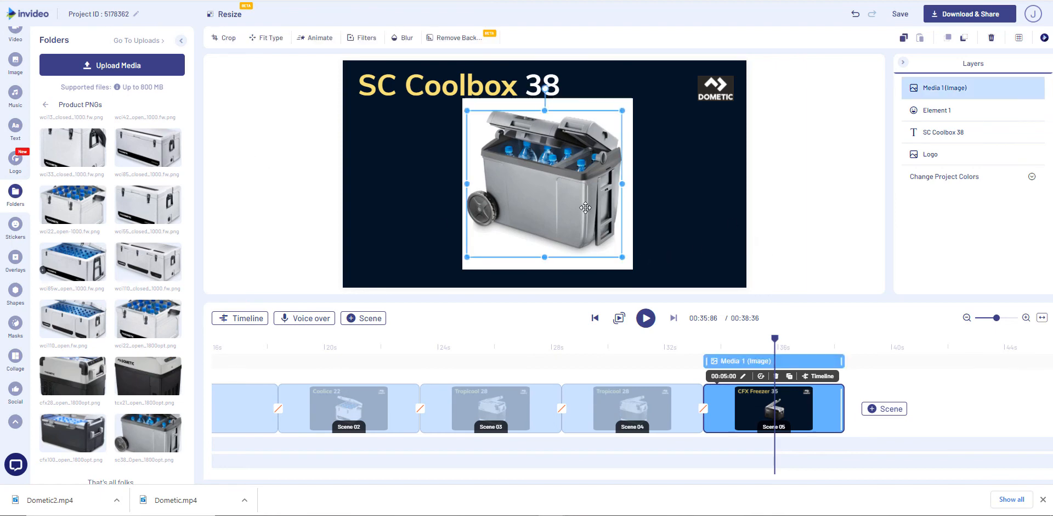
{"action": "key", "text": "Right"}
{"action": "key", "text": "Right"}
{"action": "key", "text": "Right"}
{"action": "key", "text": "Right"}
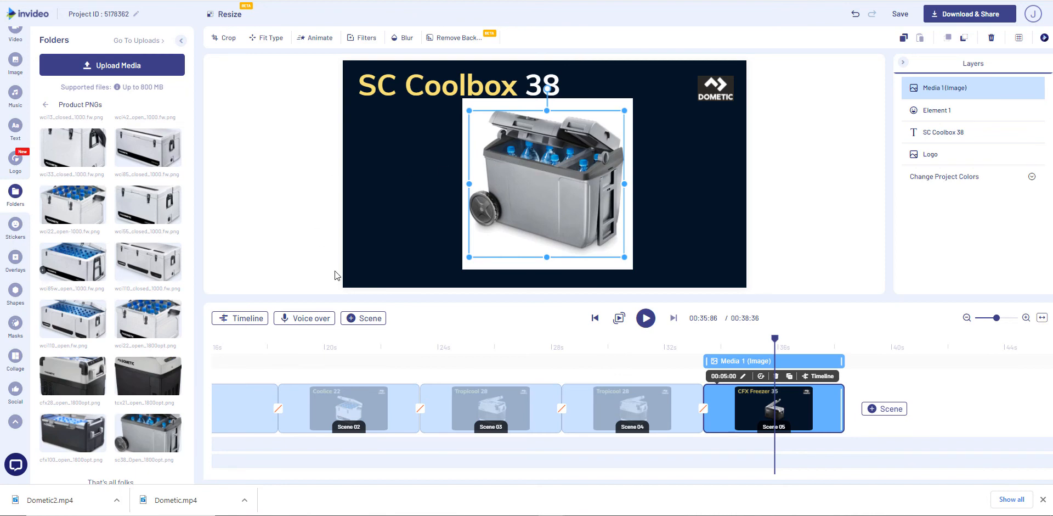
Step: Give the Scene 5 cooler image a Crawl In entrance animation
{"action": "left_click", "coordinate": [257, 320]}
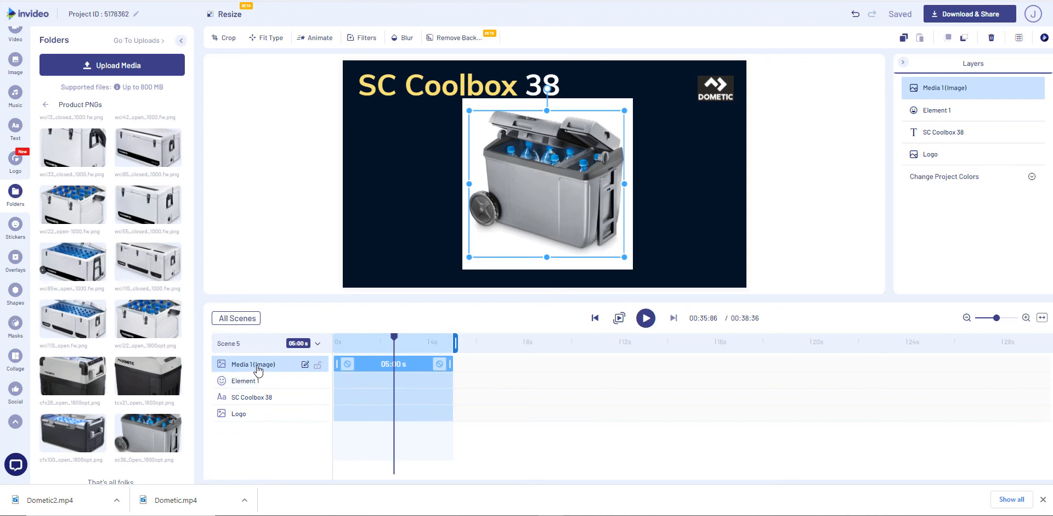
{"action": "left_click", "coordinate": [348, 365]}
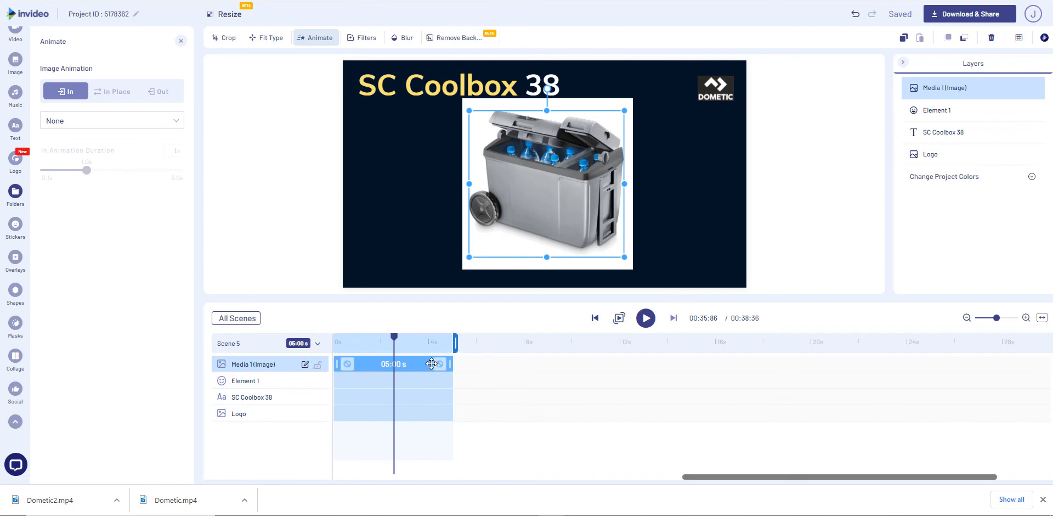
{"action": "left_click", "coordinate": [165, 125]}
{"action": "scroll", "coordinate": [122, 219], "scroll_direction": "down", "scroll_amount": 5}
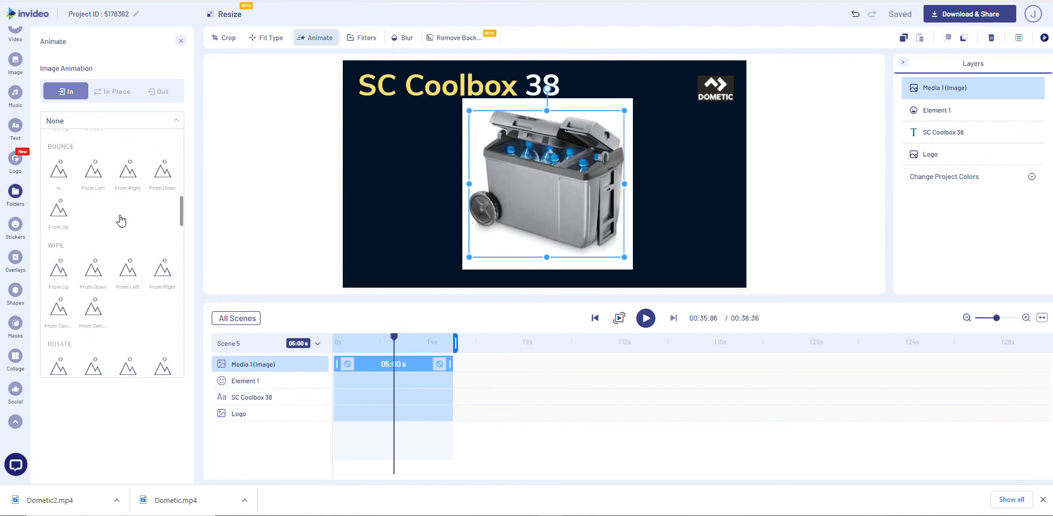
{"action": "scroll", "coordinate": [122, 220], "scroll_direction": "down", "scroll_amount": 10}
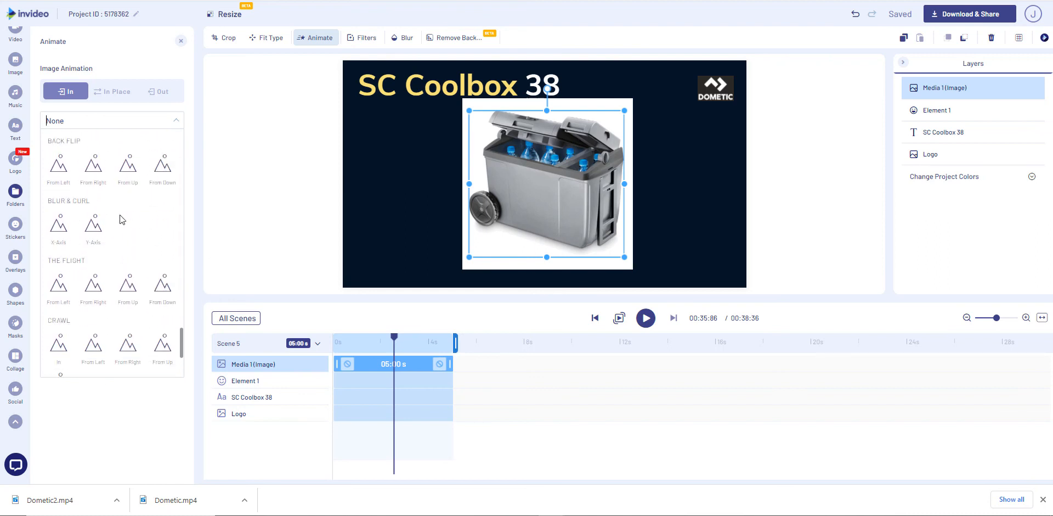
{"action": "scroll", "coordinate": [122, 220], "scroll_direction": "down", "scroll_amount": 3}
{"action": "left_click", "coordinate": [67, 217]}
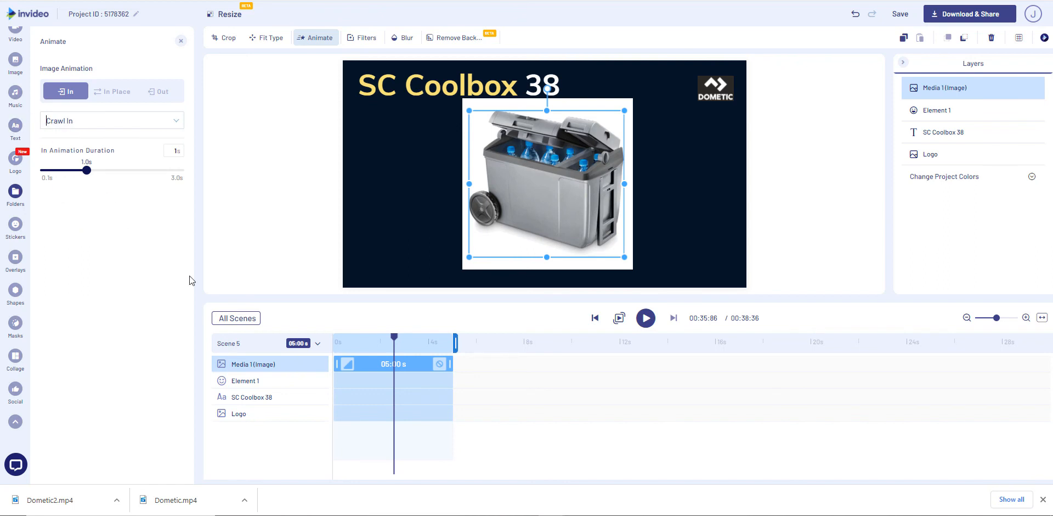
Step: Play Scene 5 from its start to review the cooler's entrance animation and return to the all-scenes view
{"action": "left_click_drag", "start_coordinate": [394, 335], "coordinate": [333, 348]}
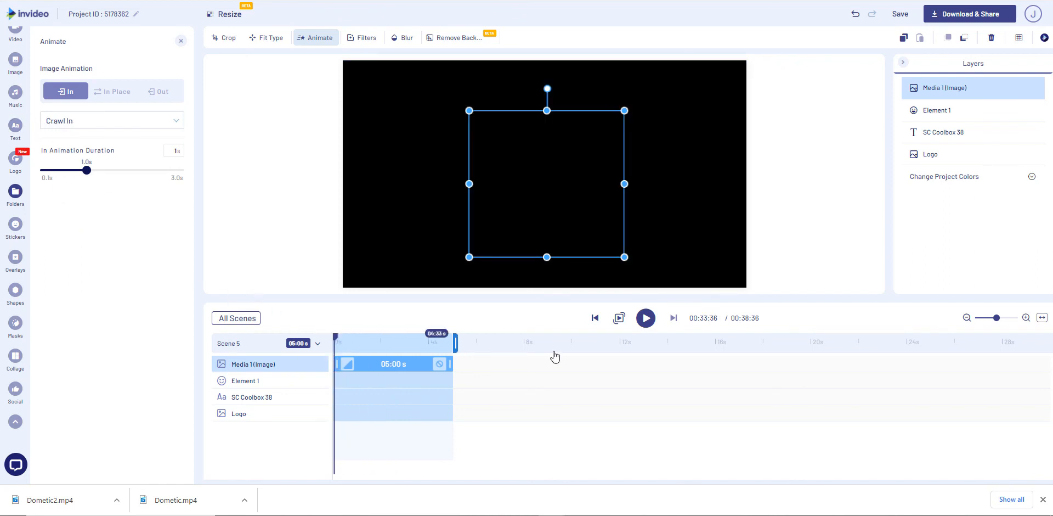
{"action": "left_click", "coordinate": [646, 317]}
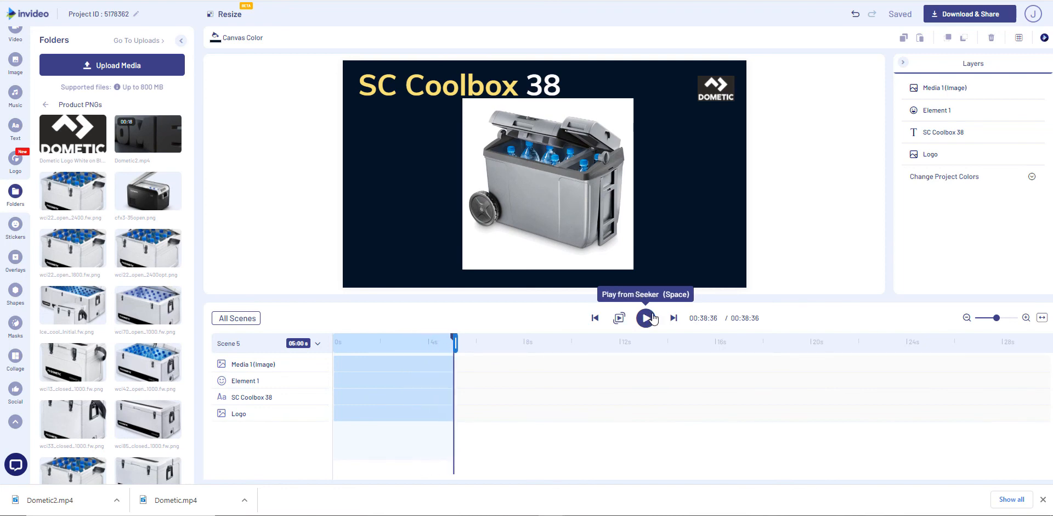
{"action": "left_click", "coordinate": [237, 318]}
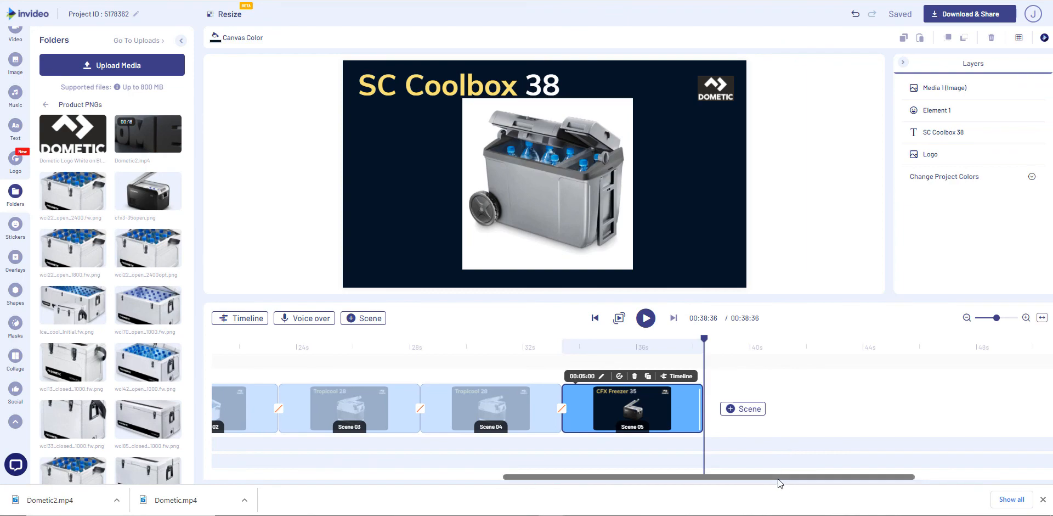
Step: Browse the music library's genres for background music and open the Corporate genre
{"action": "left_click_drag", "start_coordinate": [778, 479], "coordinate": [699, 479]}
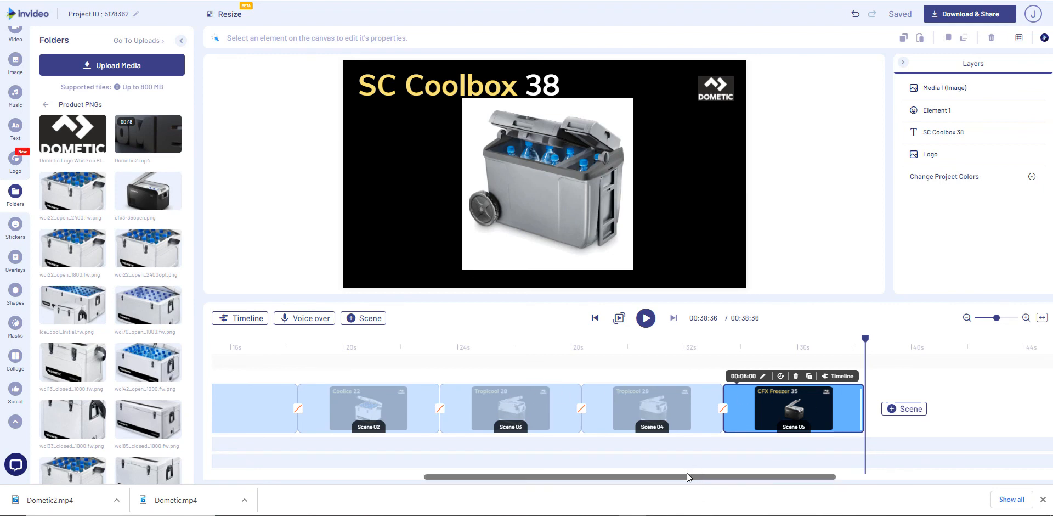
{"action": "left_click_drag", "start_coordinate": [685, 477], "coordinate": [438, 498]}
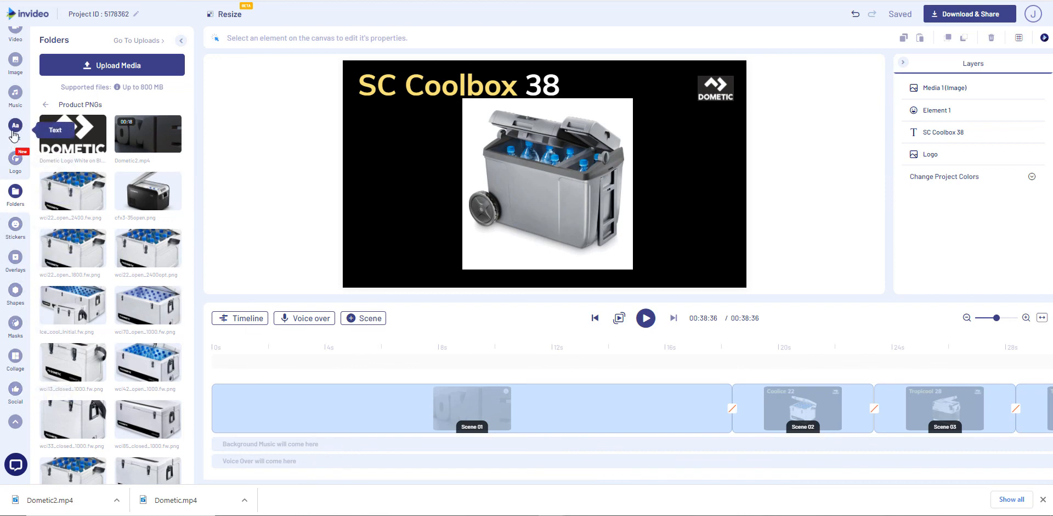
{"action": "left_click", "coordinate": [18, 98]}
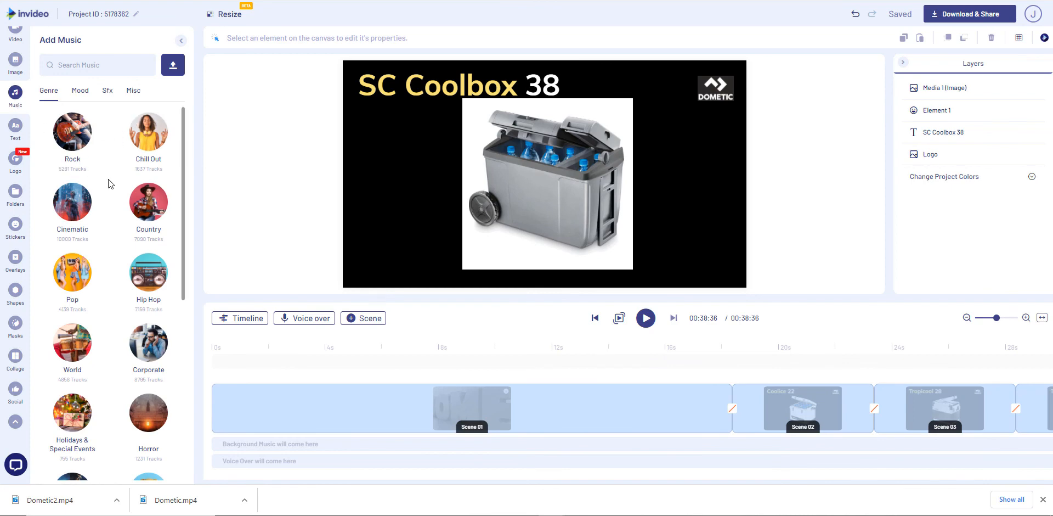
{"action": "scroll", "coordinate": [96, 203], "scroll_direction": "down", "scroll_amount": 2}
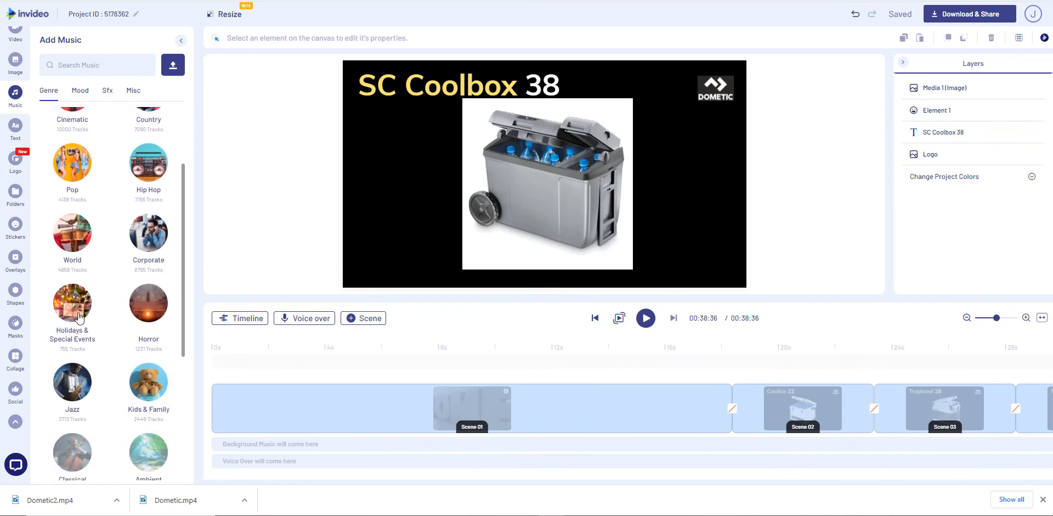
{"action": "scroll", "coordinate": [109, 434], "scroll_direction": "down", "scroll_amount": 3}
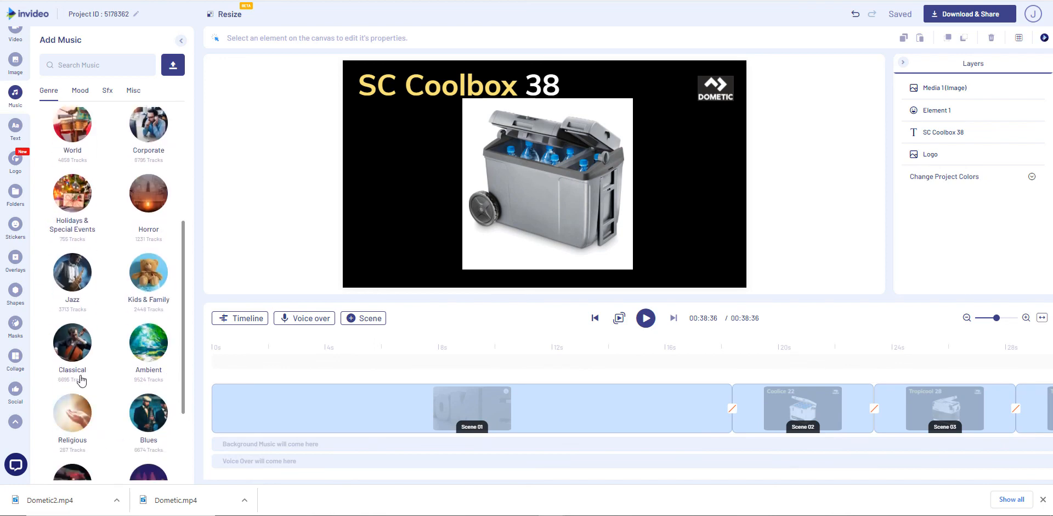
{"action": "scroll", "coordinate": [63, 398], "scroll_direction": "down", "scroll_amount": 2}
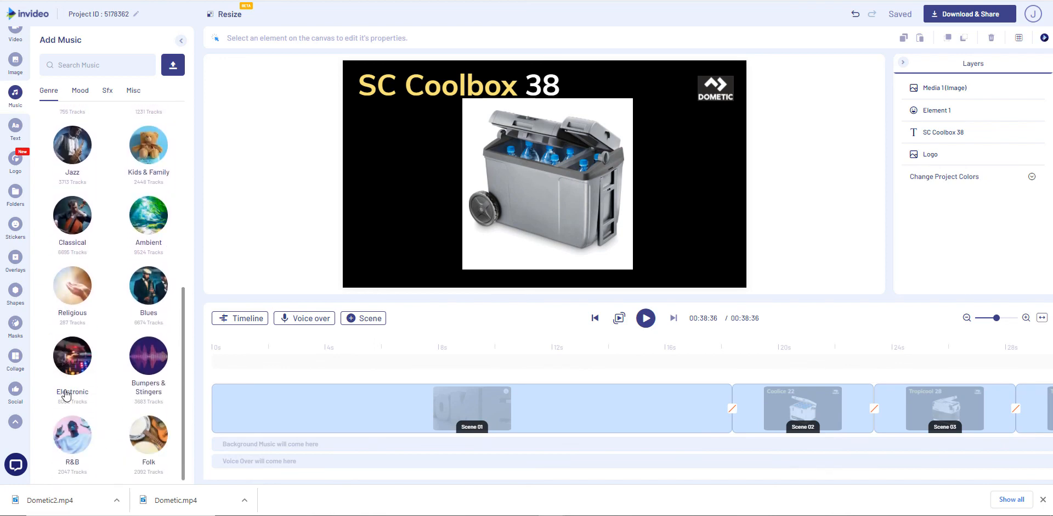
{"action": "scroll", "coordinate": [65, 394], "scroll_direction": "up", "scroll_amount": 6}
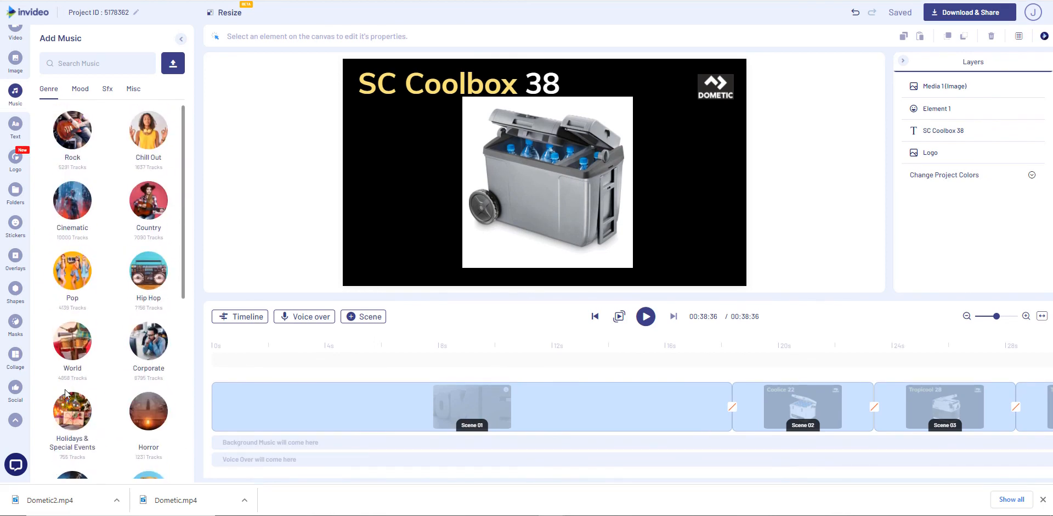
{"action": "left_click", "coordinate": [149, 341]}
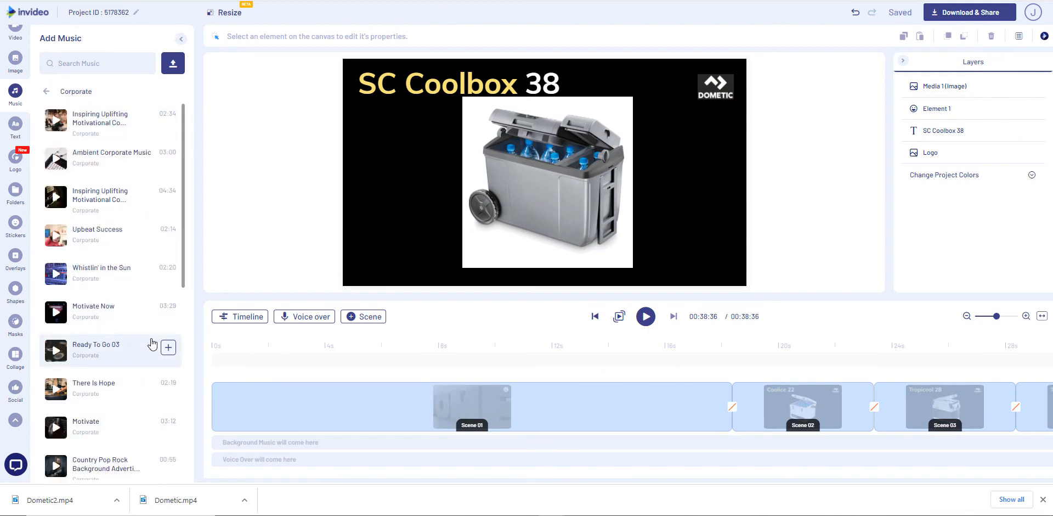
Step: Preview the Corporate tracks Summer Rain and Corporate Showcase
{"action": "scroll", "coordinate": [84, 227], "scroll_direction": "down", "scroll_amount": 3}
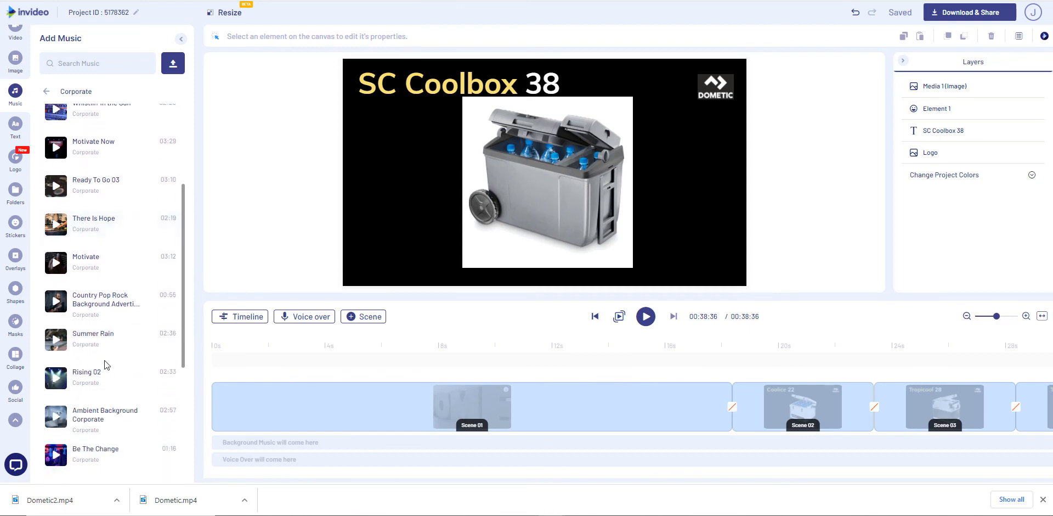
{"action": "left_click", "coordinate": [56, 340]}
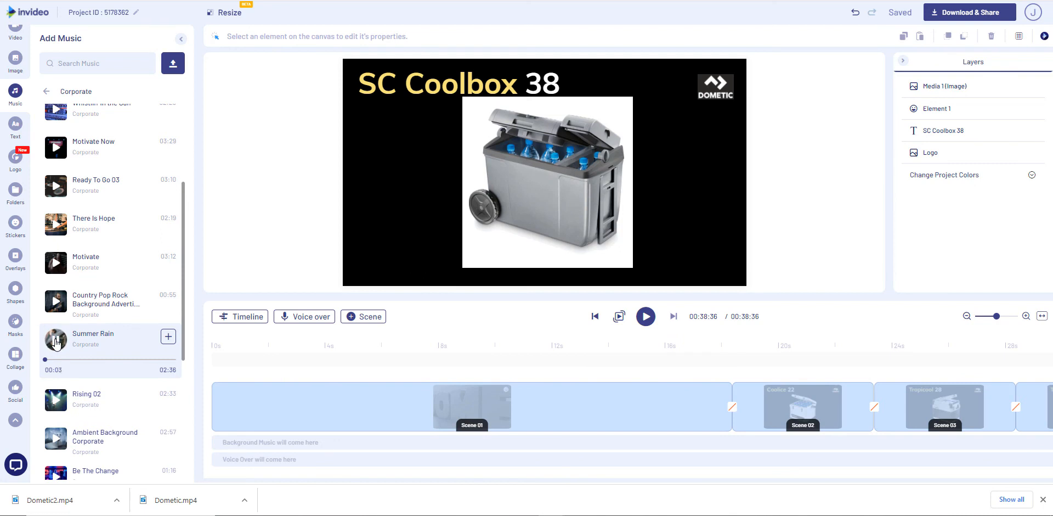
{"action": "left_click", "coordinate": [56, 341]}
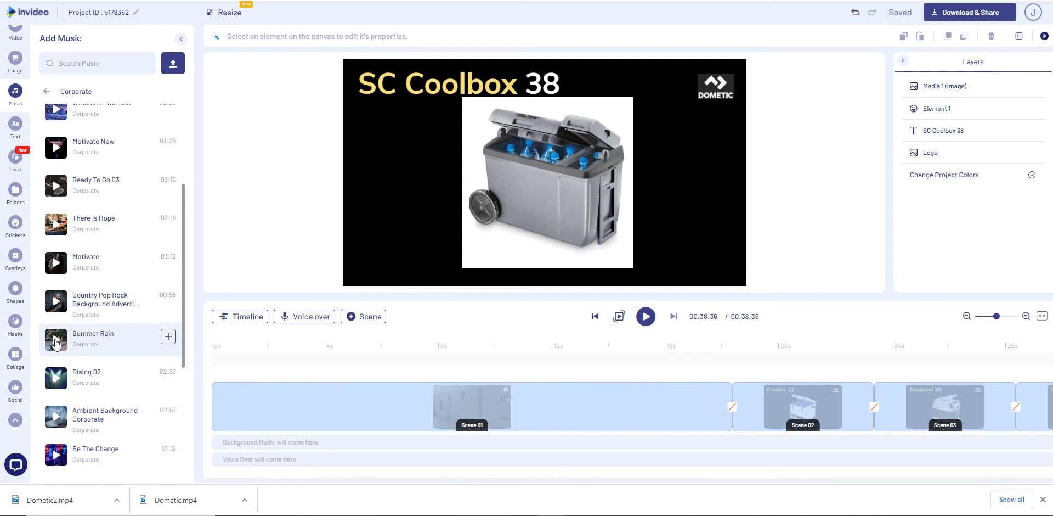
{"action": "scroll", "coordinate": [56, 341], "scroll_direction": "down", "scroll_amount": 5}
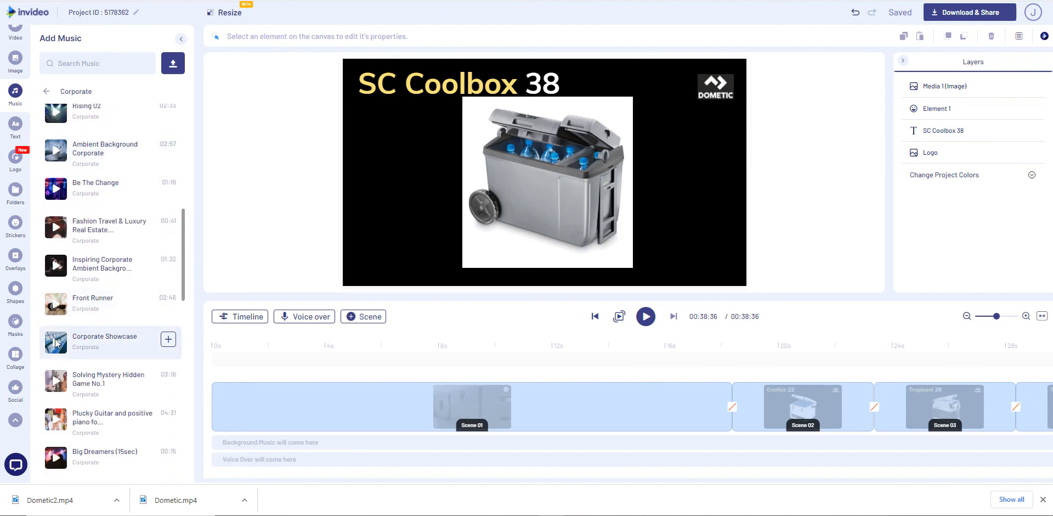
{"action": "left_click", "coordinate": [57, 343]}
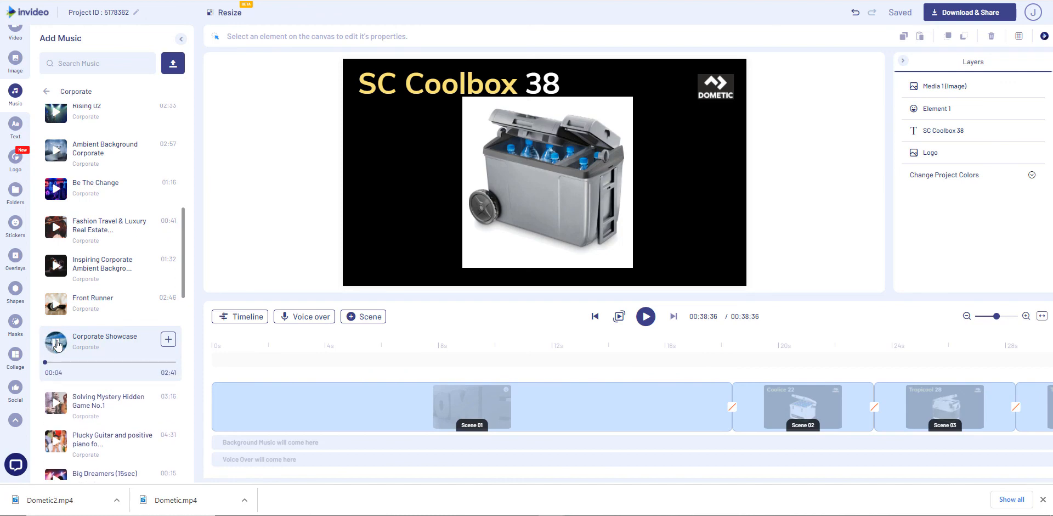
{"action": "left_click", "coordinate": [57, 343]}
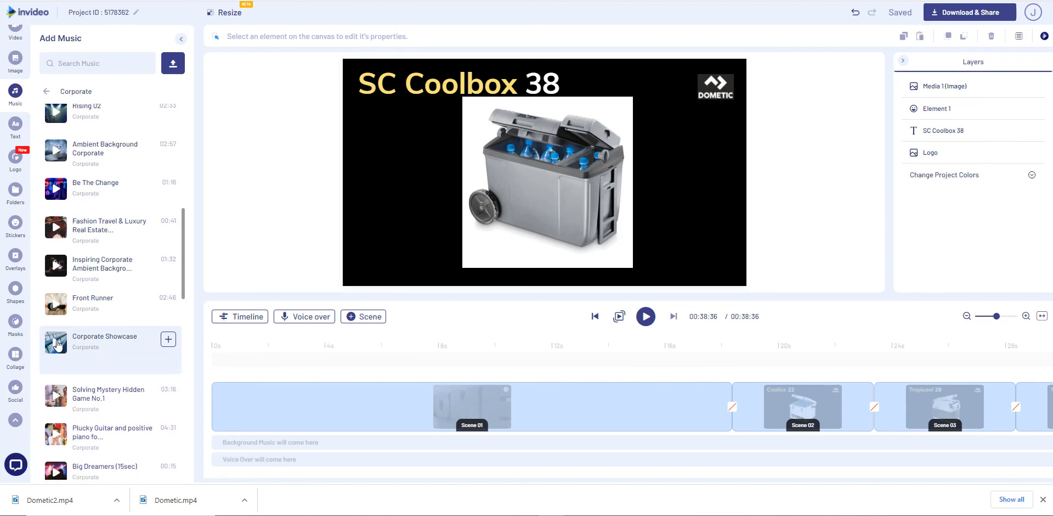
Step: Add Corporate Showcase as background music, have it start at the beginning of Scene 02, and check where it ends
{"action": "left_click", "coordinate": [168, 340]}
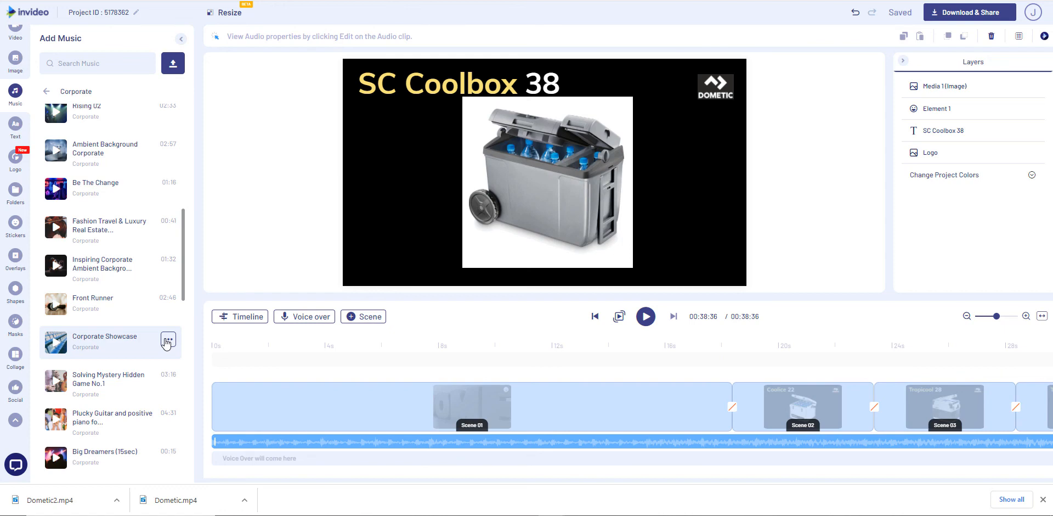
{"action": "mouse_move", "coordinate": [219, 442]}
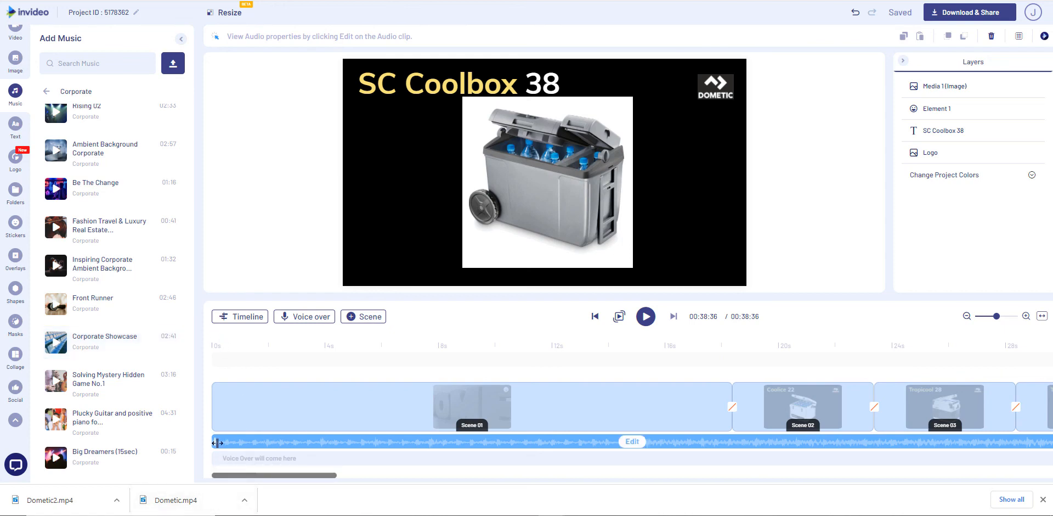
{"action": "left_click_drag", "start_coordinate": [241, 443], "coordinate": [738, 437]}
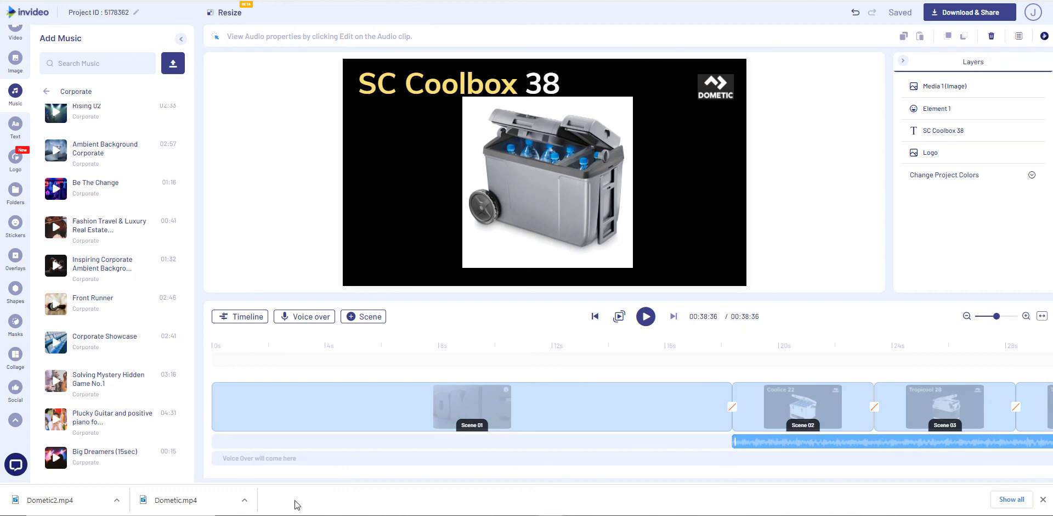
{"action": "left_click_drag", "start_coordinate": [304, 475], "coordinate": [429, 510]}
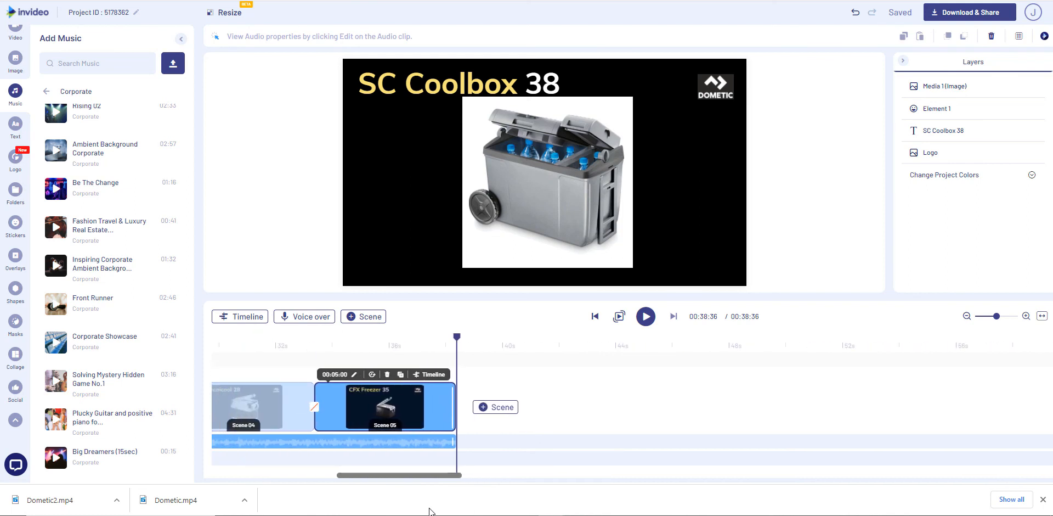
Step: Play the video from near the end of Scene 01 into Scene 04 to review the Corporate Showcase music with the scenes
{"action": "mouse_move", "coordinate": [444, 447]}
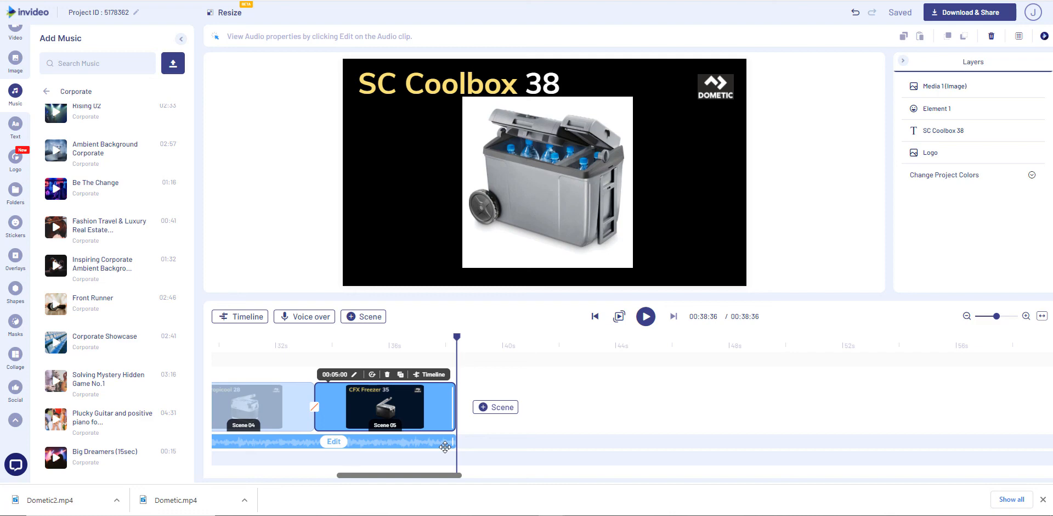
{"action": "left_click_drag", "start_coordinate": [417, 476], "coordinate": [322, 482]}
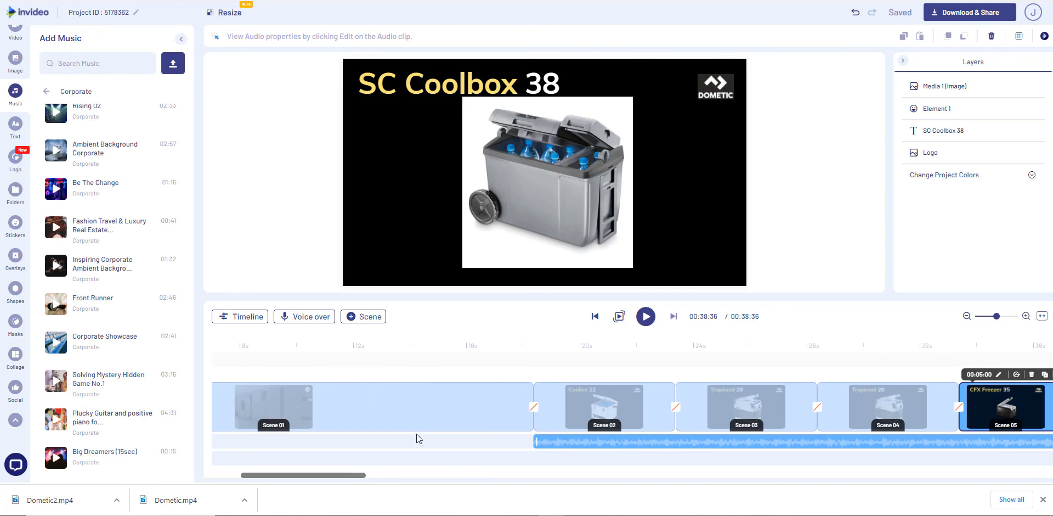
{"action": "left_click", "coordinate": [487, 349]}
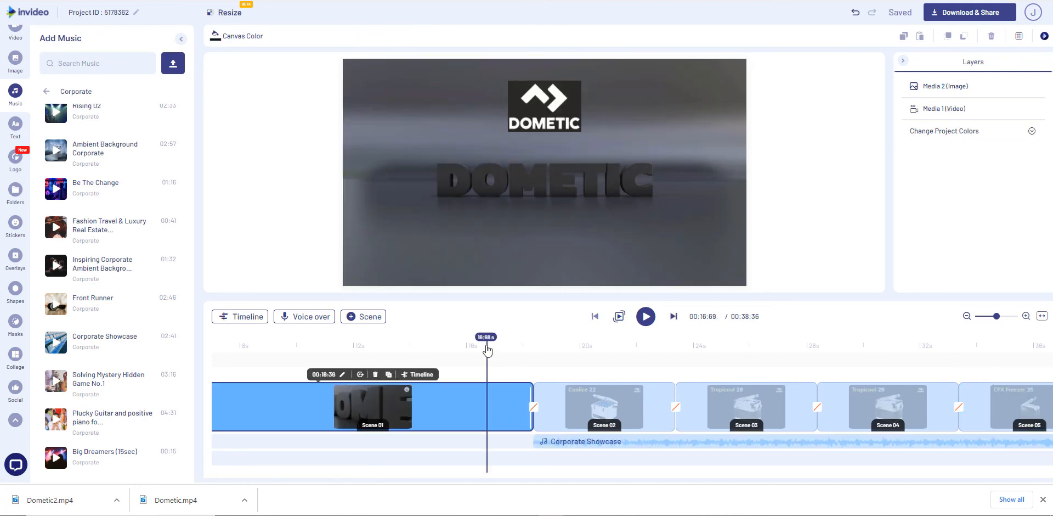
{"action": "left_click", "coordinate": [647, 315]}
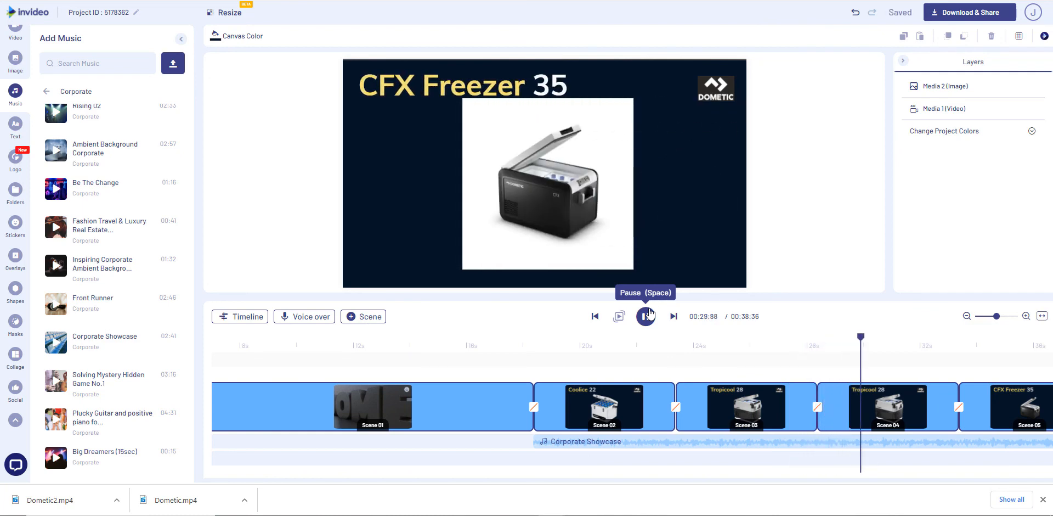
{"action": "left_click", "coordinate": [647, 316]}
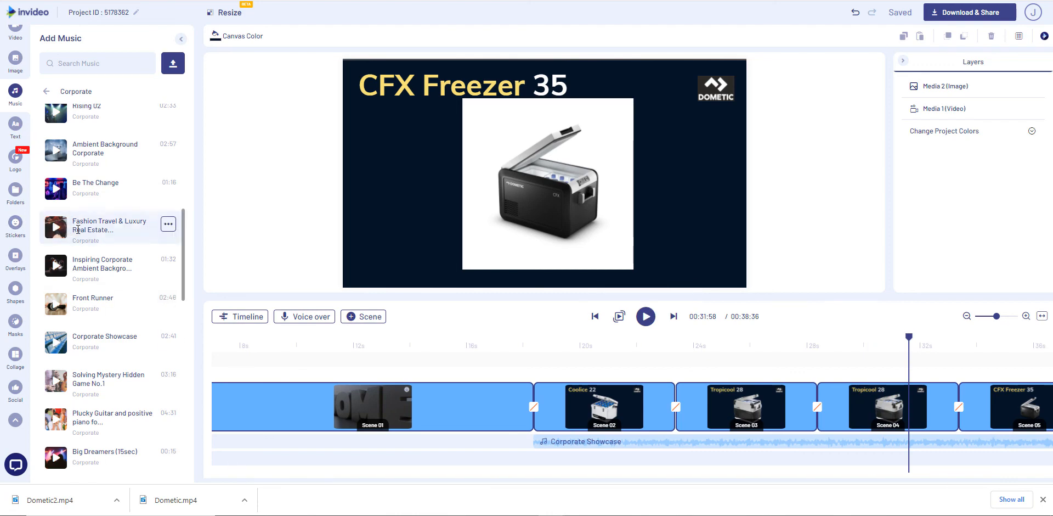
Step: Browse further through the Corporate tracks and preview Upbeat Ambient Music
{"action": "scroll", "coordinate": [72, 252], "scroll_direction": "down", "scroll_amount": 3}
{"action": "scroll", "coordinate": [71, 252], "scroll_direction": "down", "scroll_amount": 1}
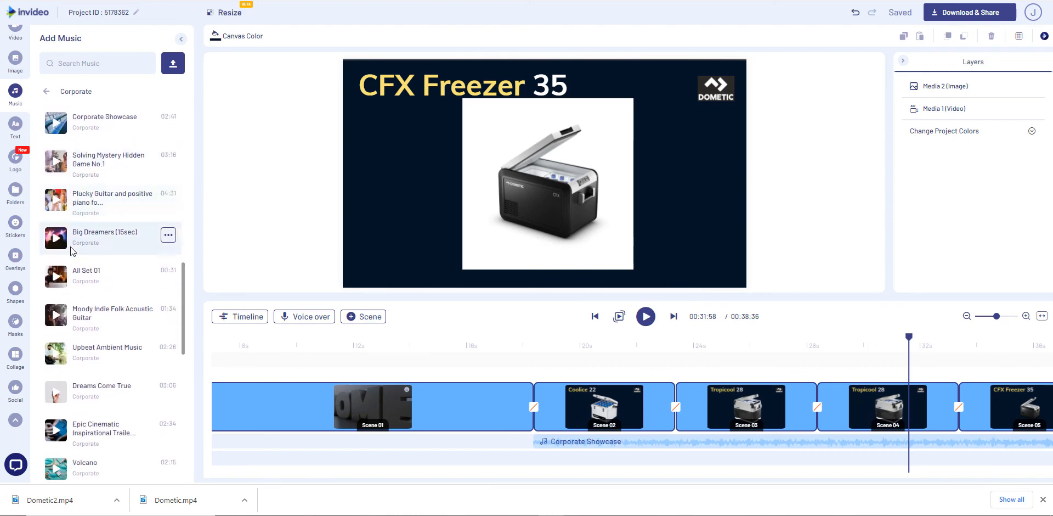
{"action": "left_click", "coordinate": [59, 358]}
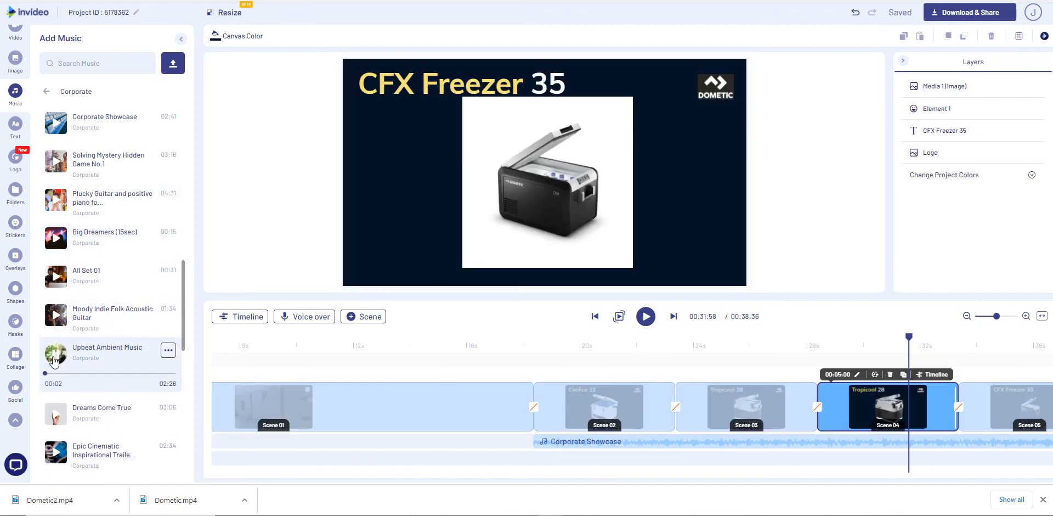
{"action": "left_click", "coordinate": [55, 358]}
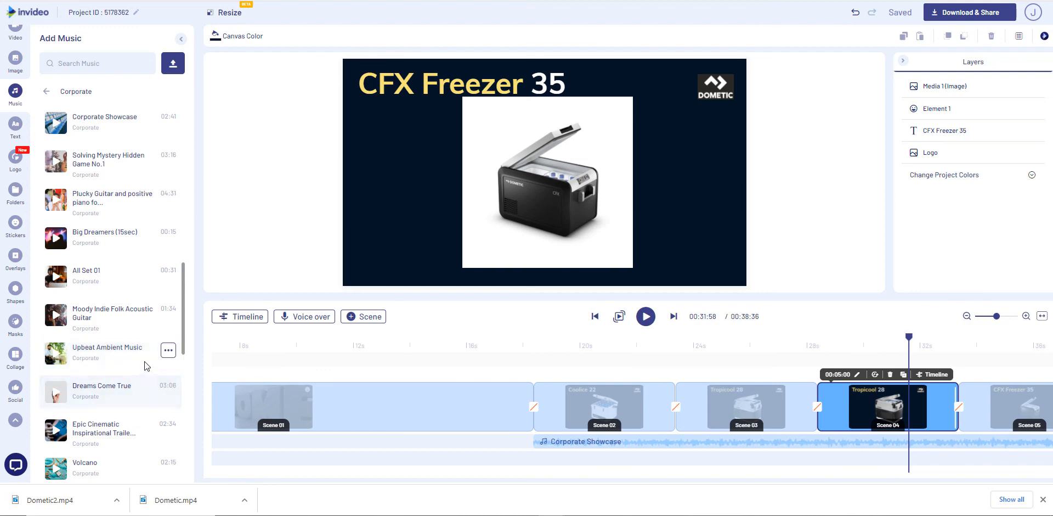
Step: Replace all background music with Upbeat Ambient Music and have it start at the beginning of Scene 02
{"action": "left_click", "coordinate": [169, 349]}
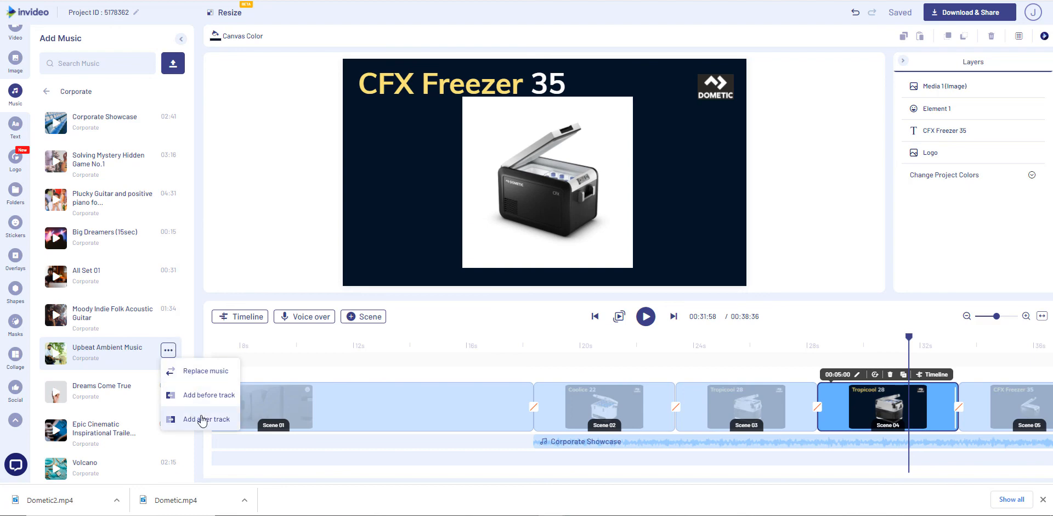
{"action": "left_click", "coordinate": [194, 371]}
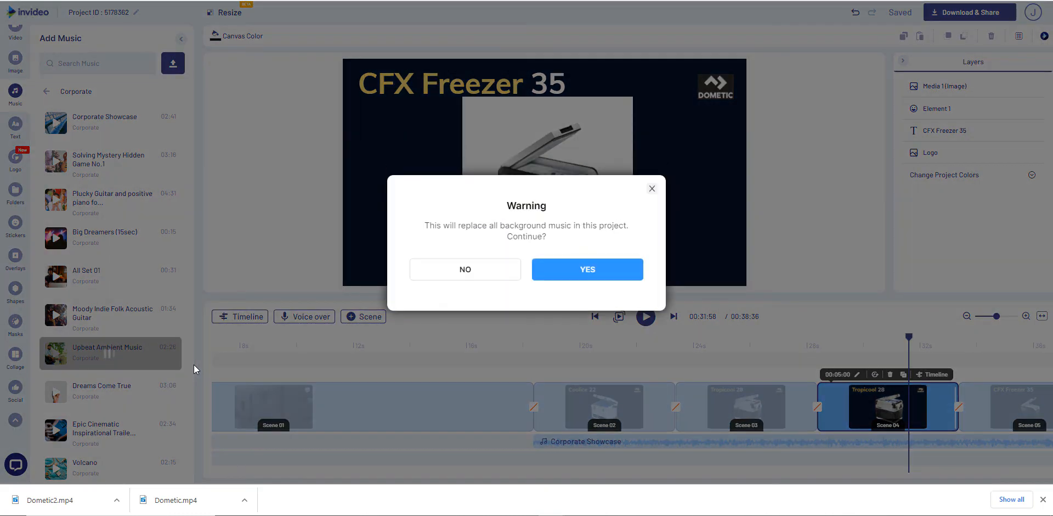
{"action": "left_click", "coordinate": [589, 273]}
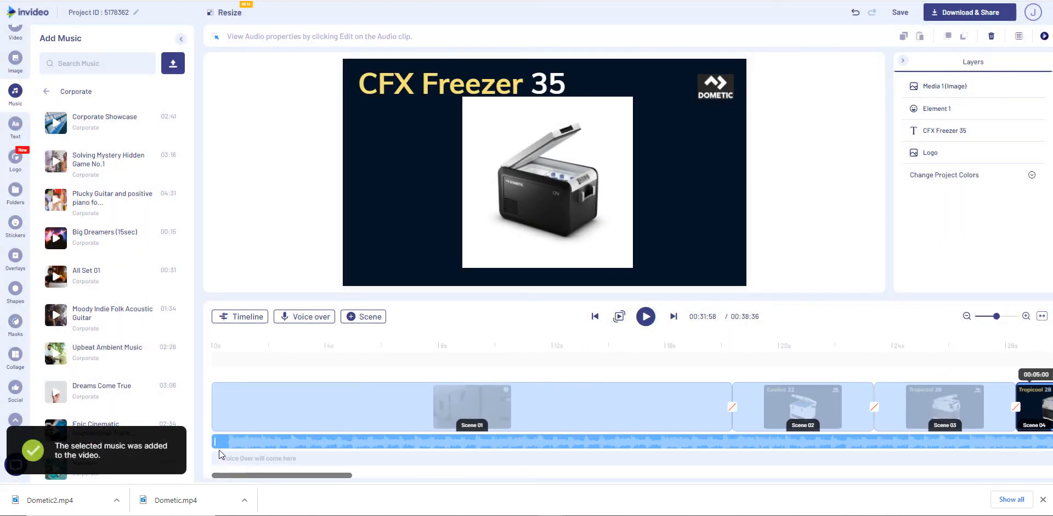
{"action": "left_click_drag", "start_coordinate": [215, 441], "coordinate": [733, 451]}
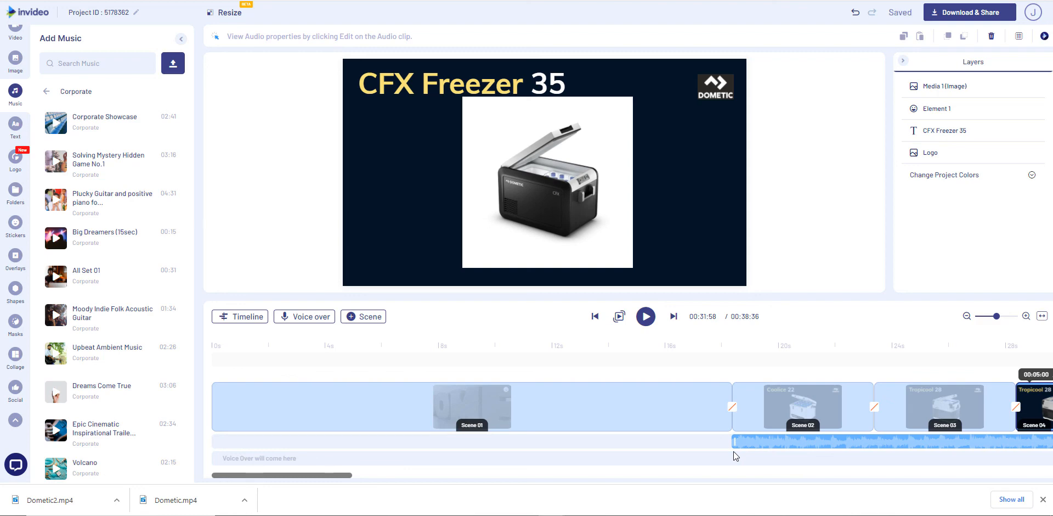
Step: Play the video from about 16 s into Scene 03 to review the new music, and check where the track ends
{"action": "left_click", "coordinate": [665, 355]}
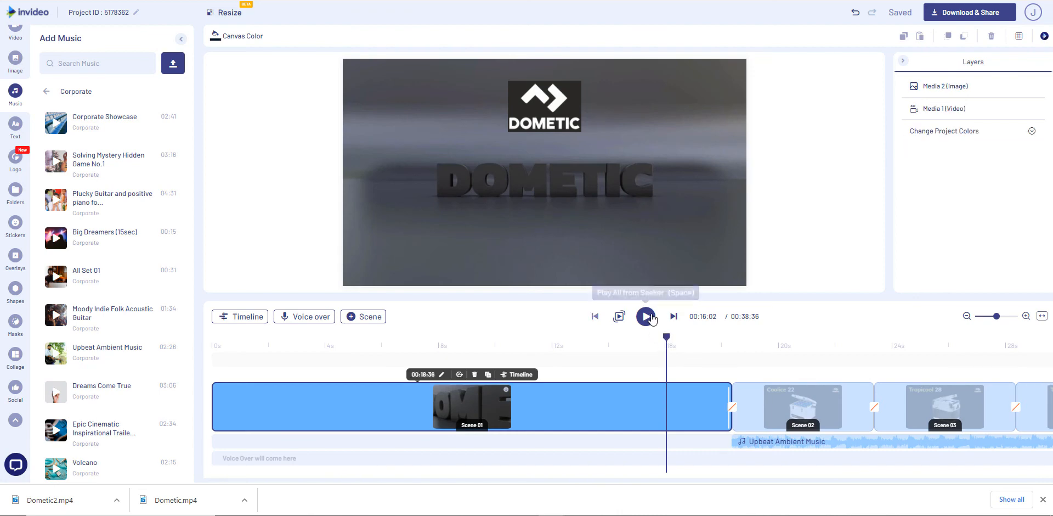
{"action": "left_click", "coordinate": [648, 316]}
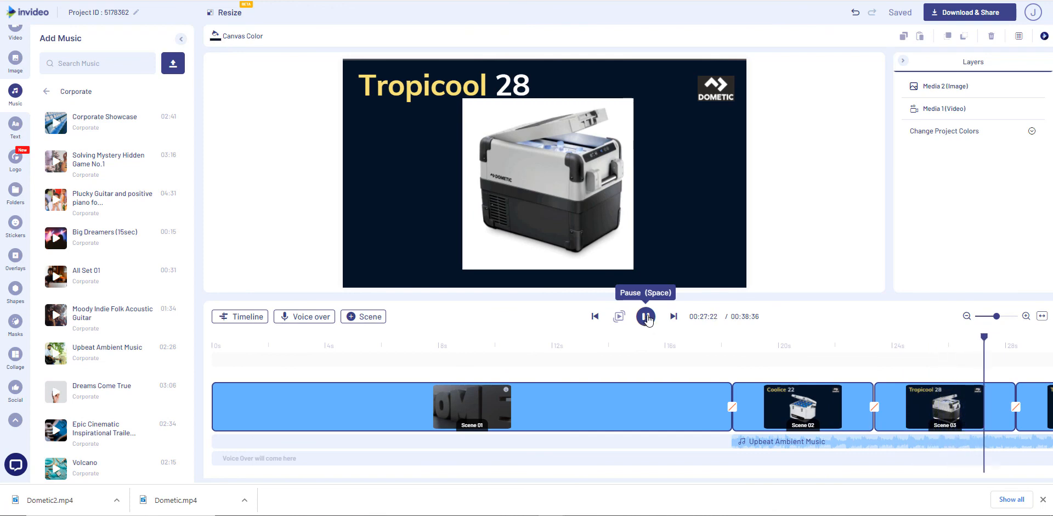
{"action": "left_click", "coordinate": [647, 321]}
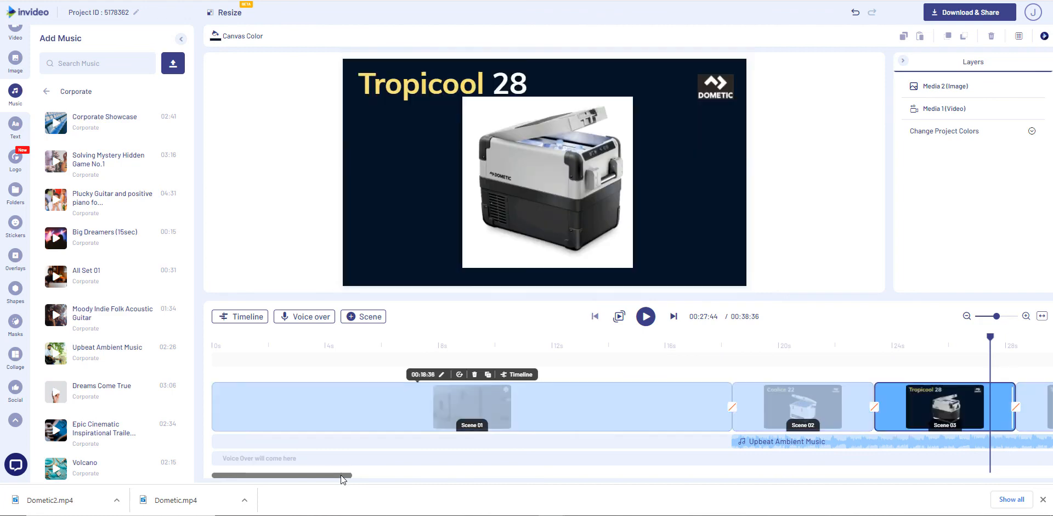
{"action": "left_click_drag", "start_coordinate": [341, 475], "coordinate": [479, 485]}
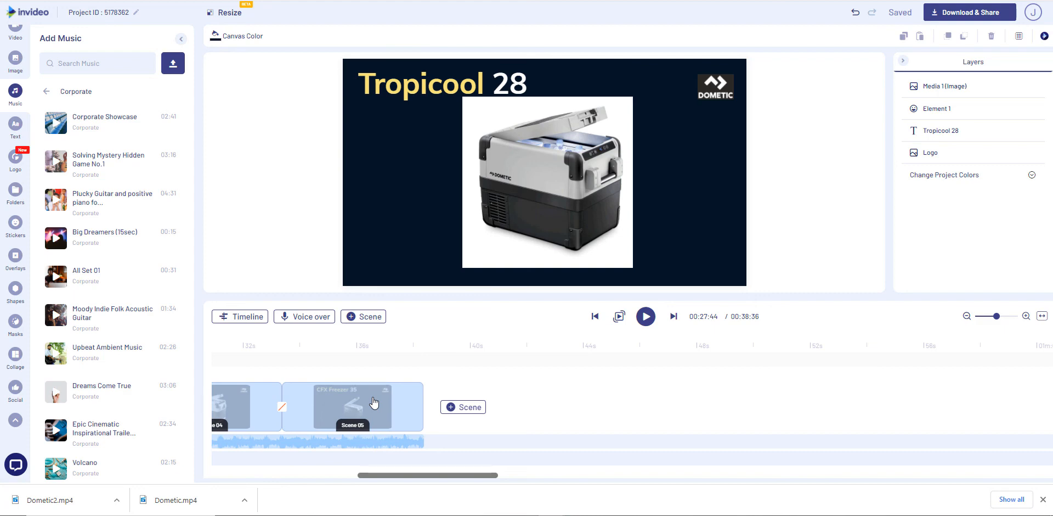
{"action": "left_click_drag", "start_coordinate": [451, 473], "coordinate": [422, 478]}
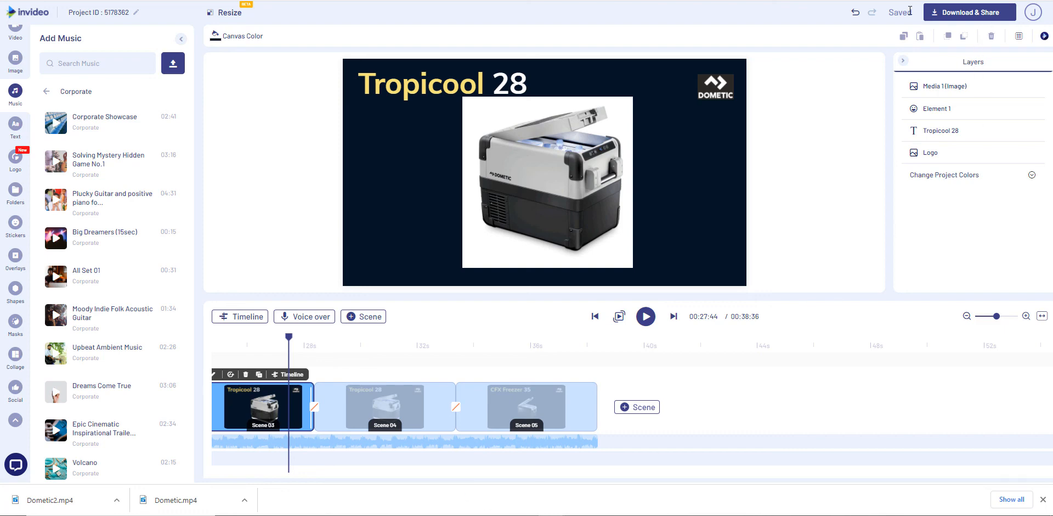
Step: Export the finished video at the default 1080p resolution
{"action": "left_click", "coordinate": [954, 20]}
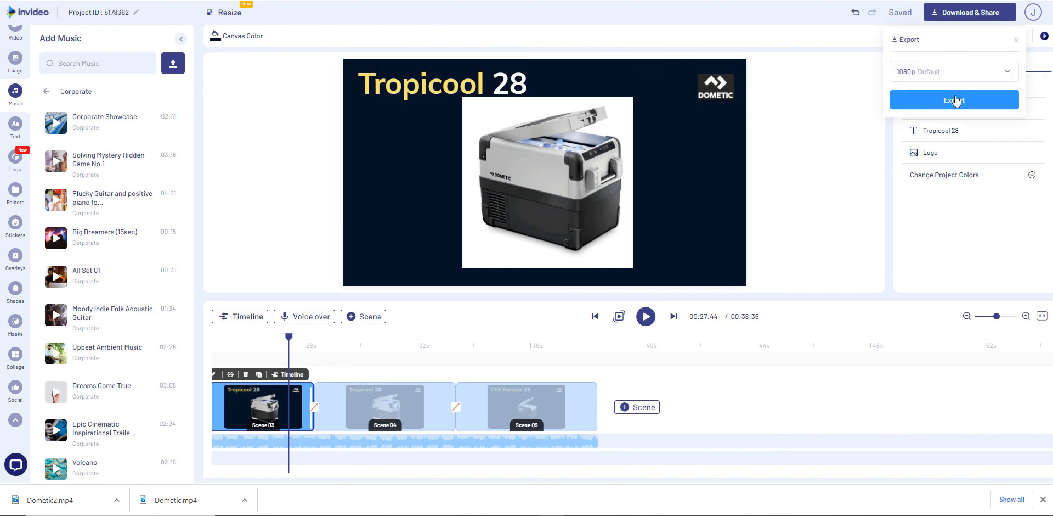
{"action": "left_click", "coordinate": [957, 106]}
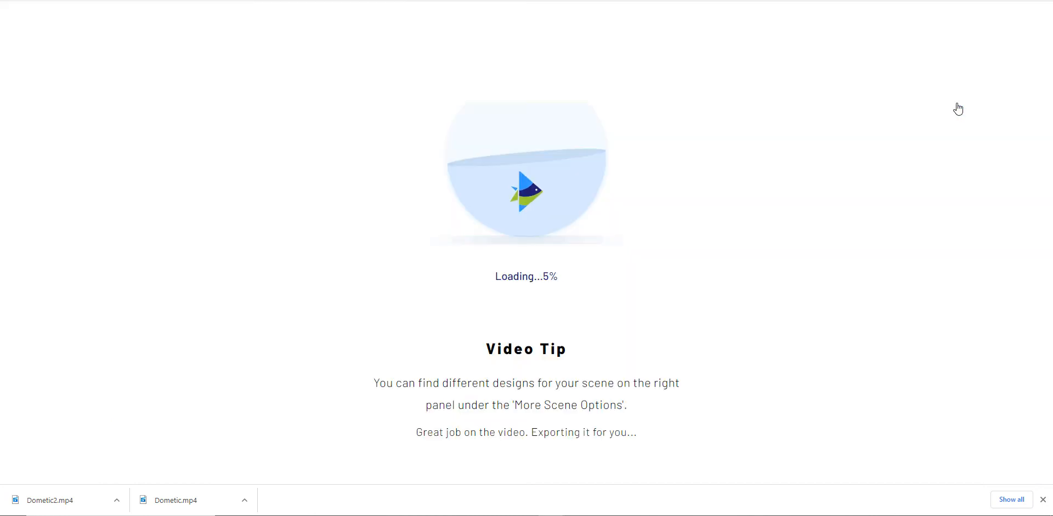